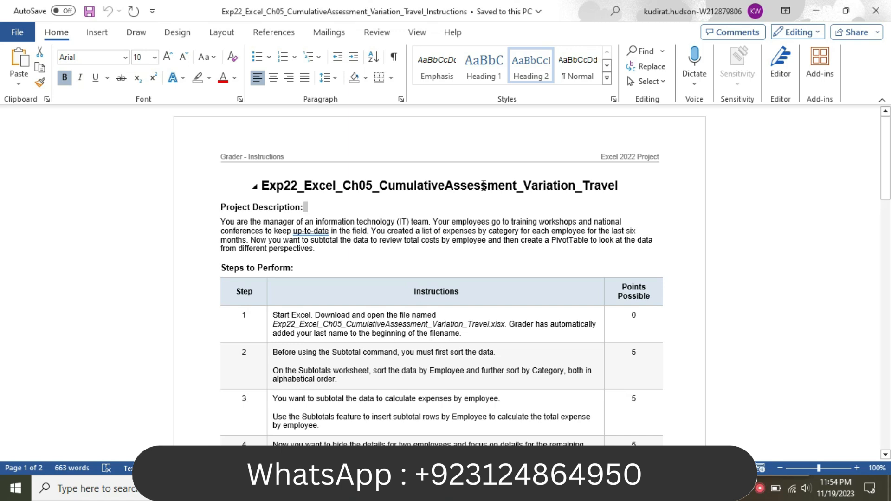
Highlight the assessment title at the start of the instructions in yellow.
click(264, 182)
drag(263, 182, 621, 185)
click(531, 159)
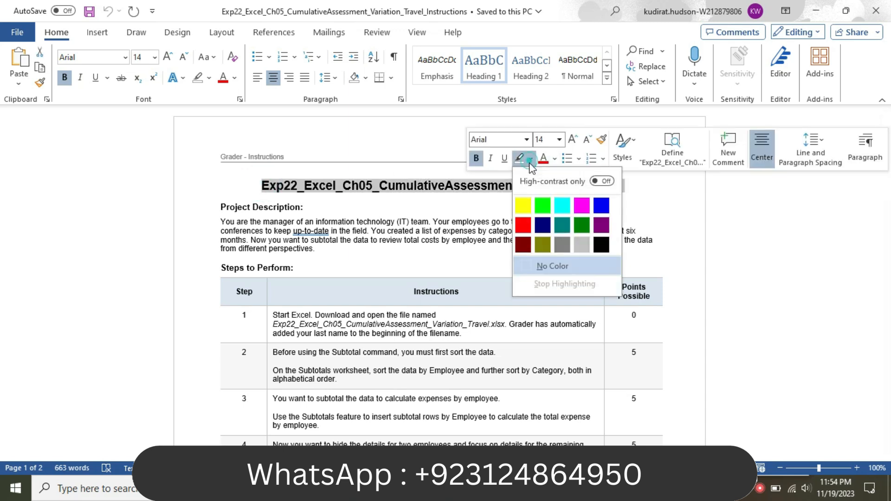
click(526, 202)
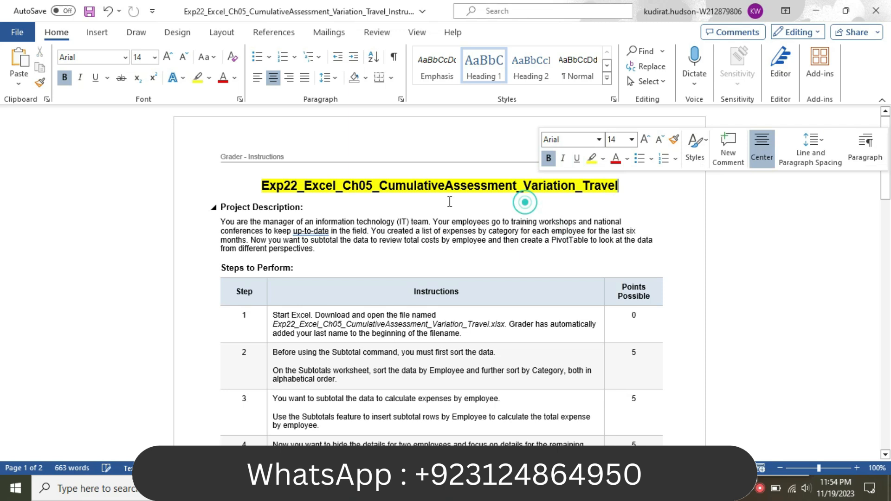
click(270, 186)
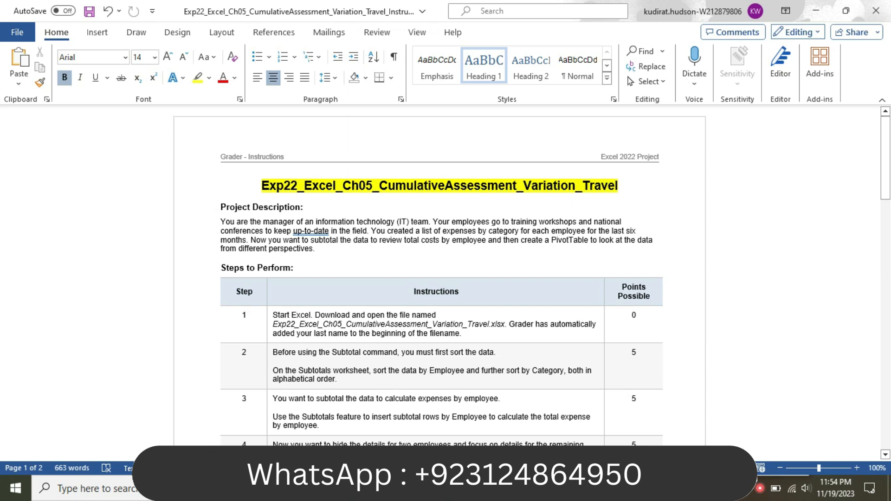
Glance at the workbook in Excel, return to the Word instructions and highlight the Project Description section in yellow.
click(502, 489)
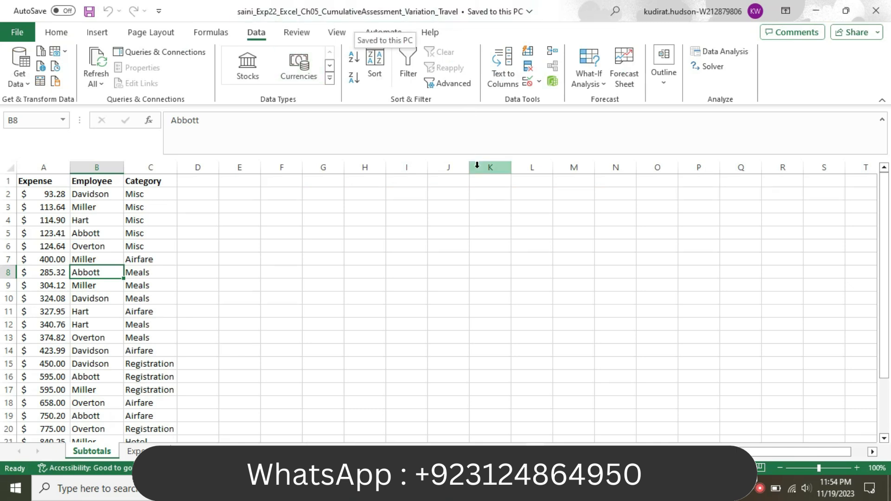
click(520, 489)
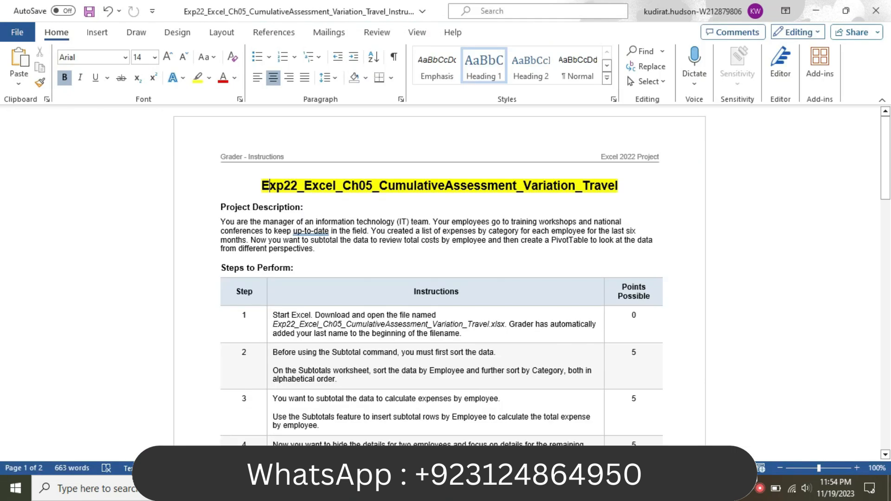
drag(221, 207, 314, 247)
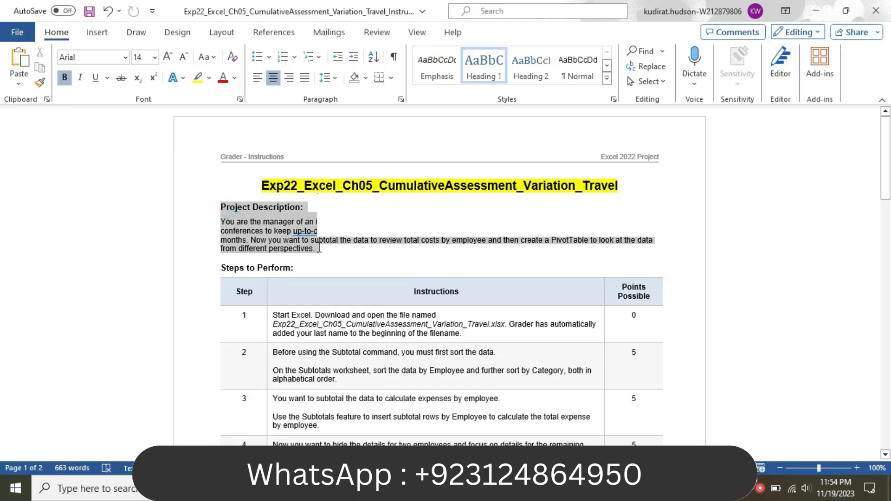
click(369, 224)
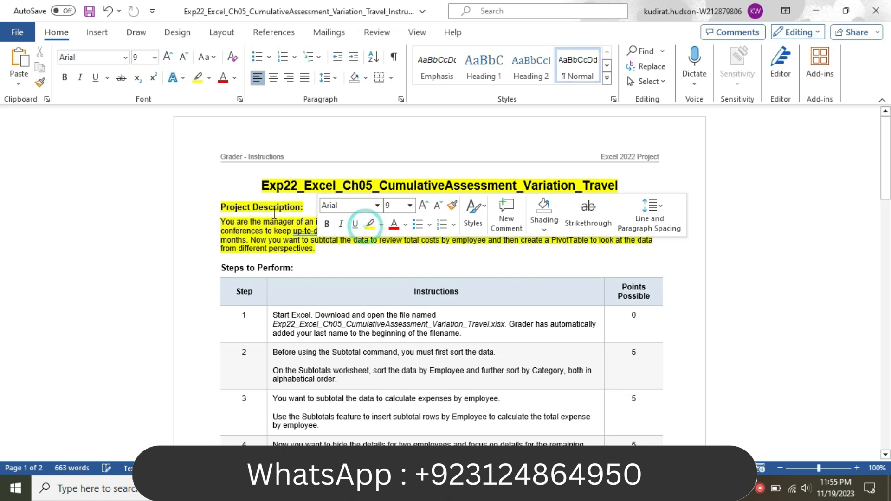
click(236, 206)
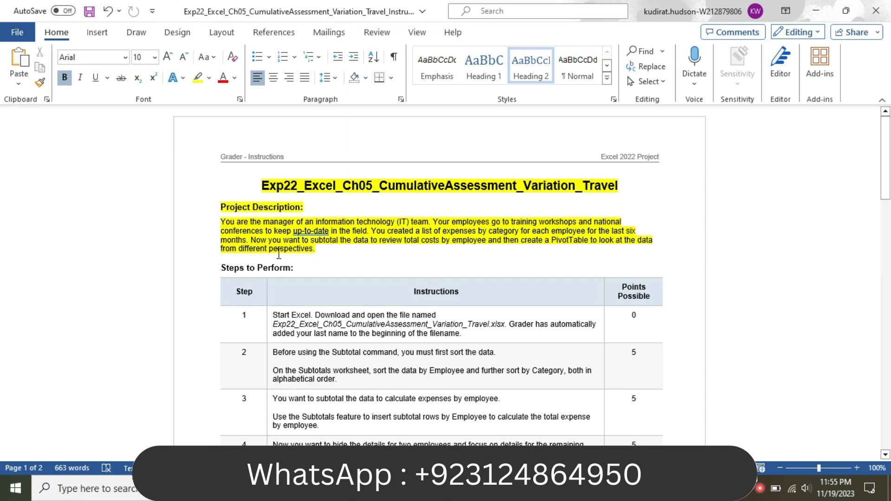
Remove the highlighting from the document title and the Project Description section.
drag(323, 251, 275, 186)
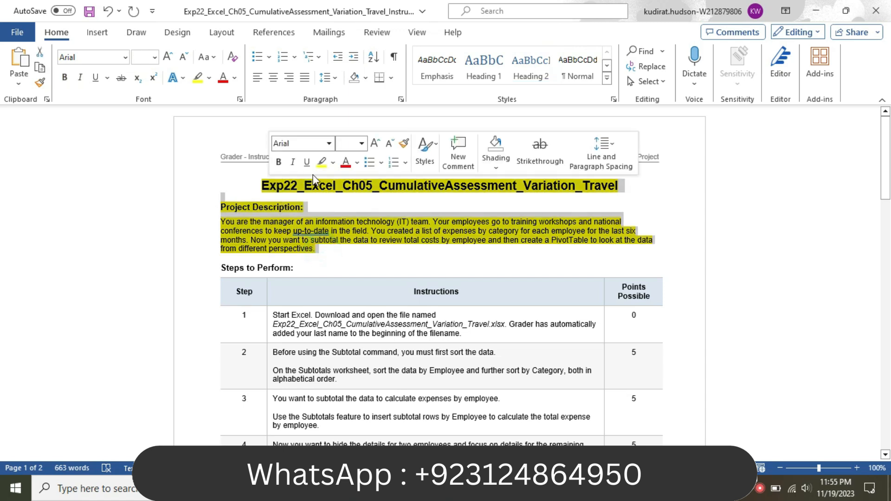
click(333, 162)
click(355, 270)
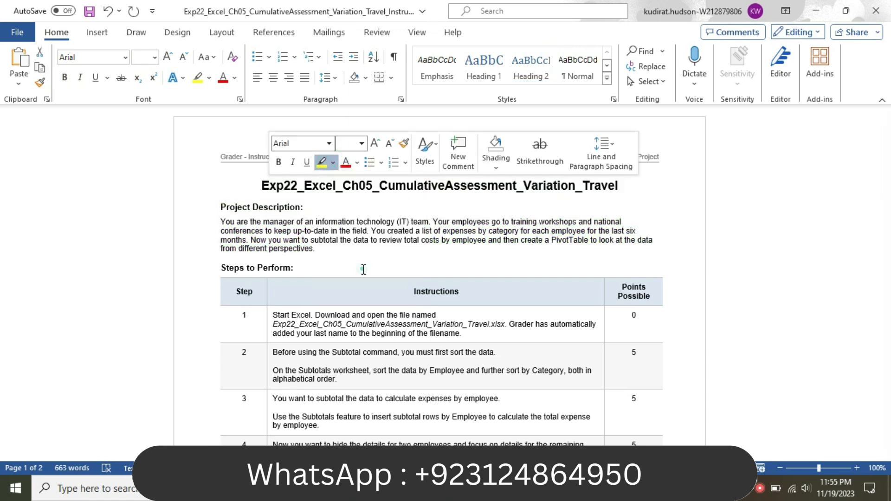
click(403, 256)
Enlarge the step 1 instruction text to 16 pt and highlight it in yellow.
scroll(2, 160, down, 5)
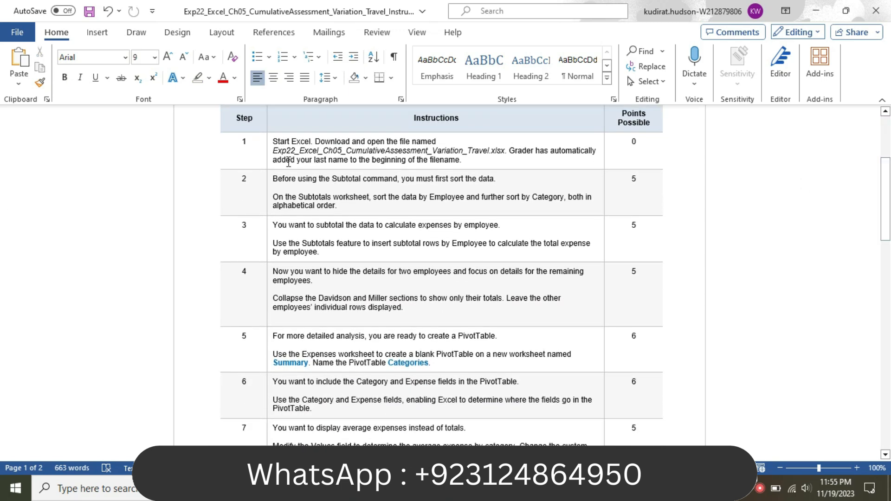
click(267, 159)
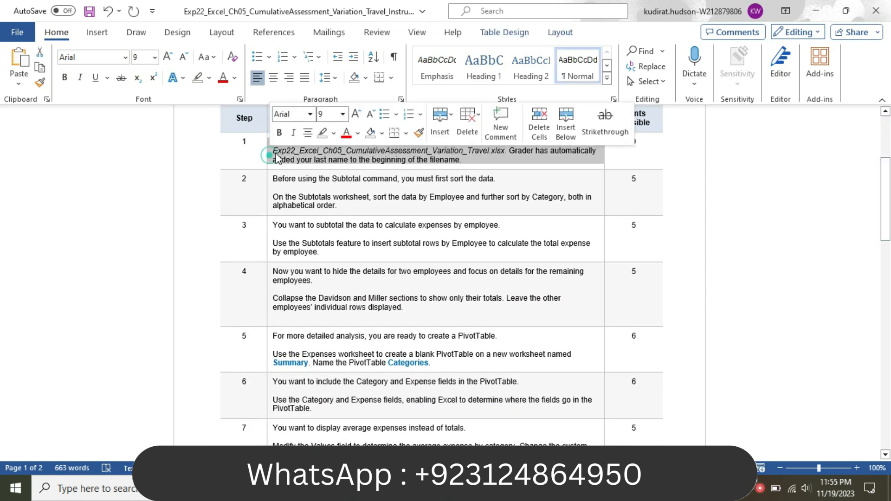
click(342, 115)
click(328, 221)
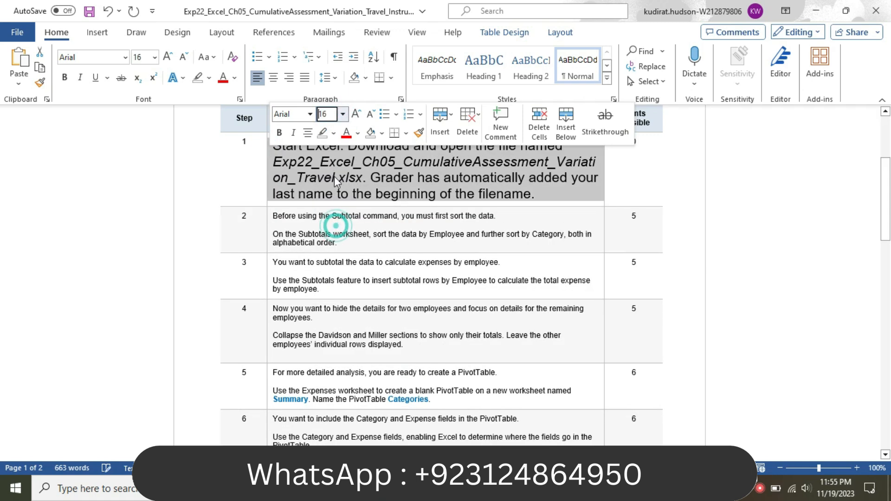
click(334, 133)
click(346, 180)
click(296, 162)
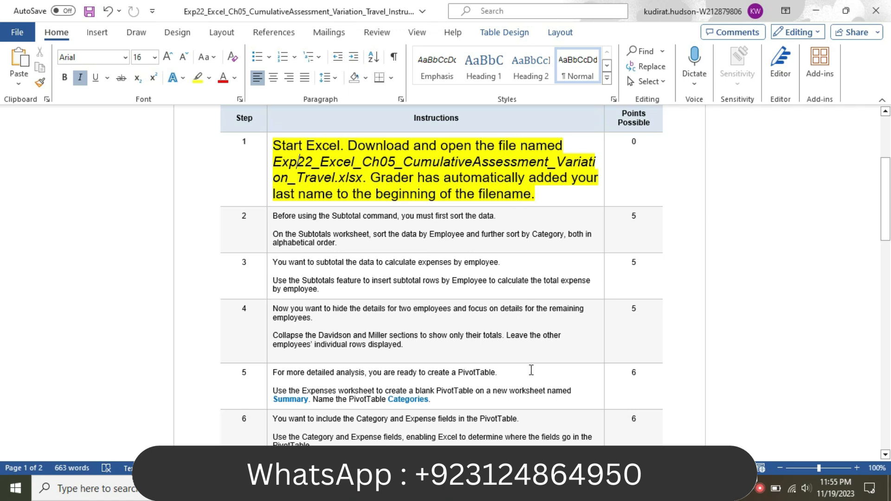
Switch to Excel and look over the expense data on the Subtotals worksheet.
key(alt+Tab)
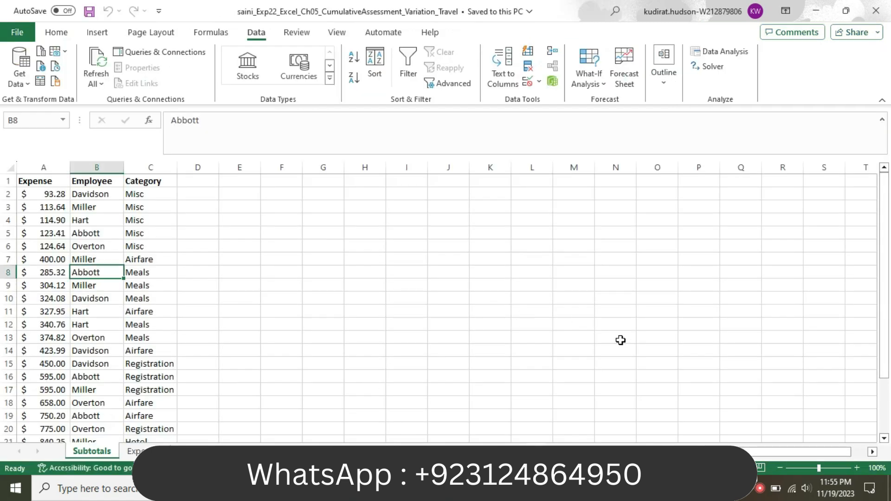
drag(887, 273, 887, 228)
click(466, 309)
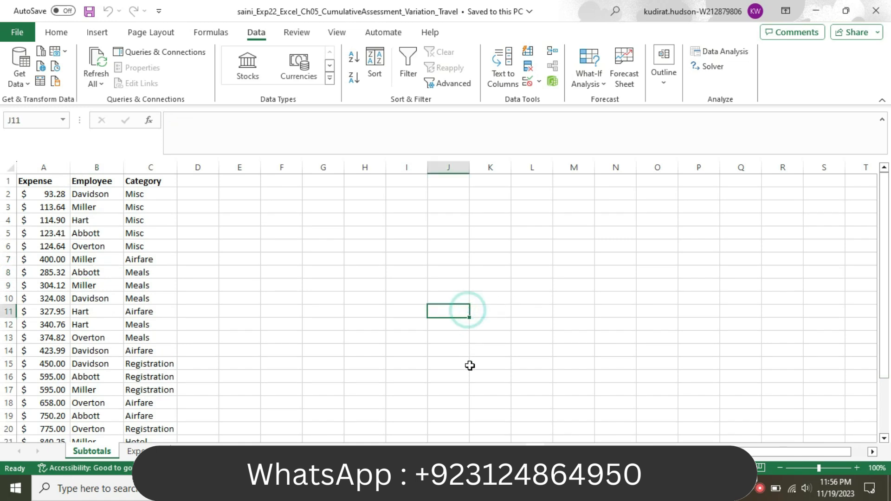
Switch back to Word and reset the step 1 instruction text to 9 pt with no highlight color.
key(alt+Tab)
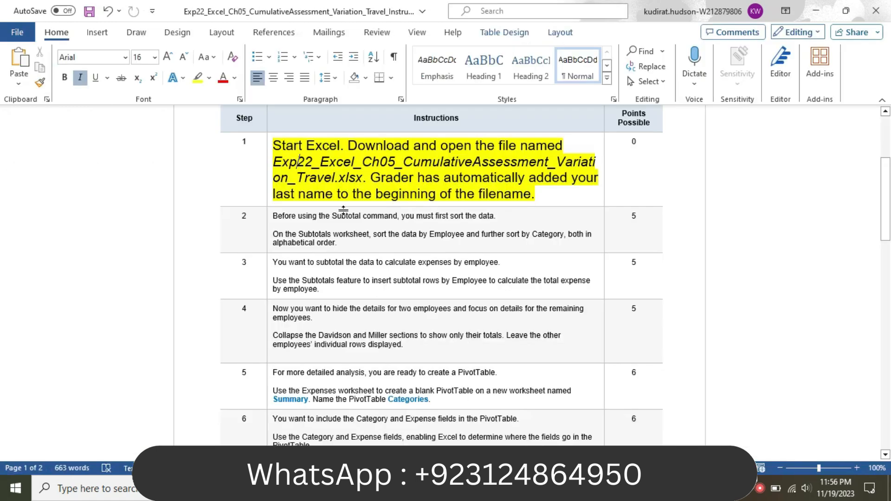
click(270, 171)
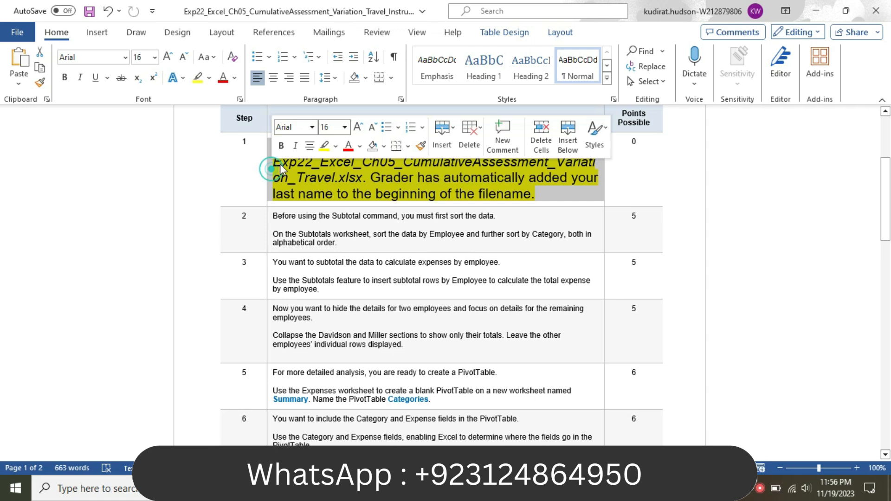
click(344, 126)
click(329, 159)
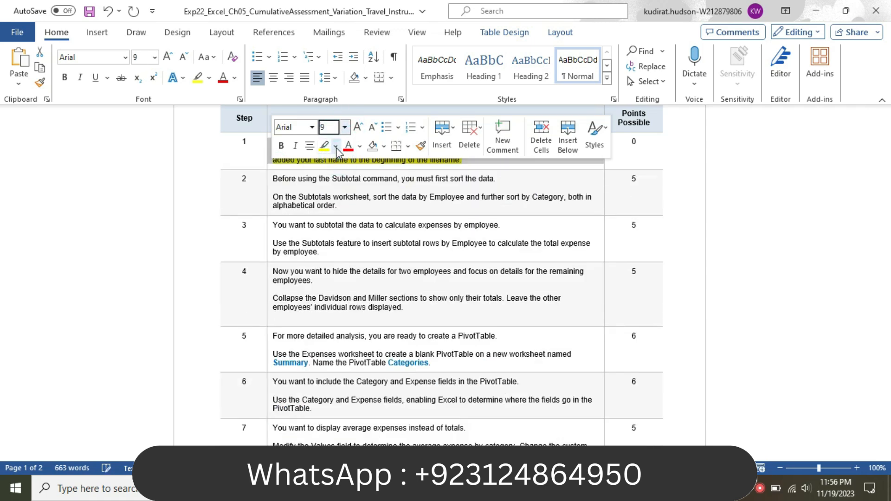
click(335, 145)
click(356, 254)
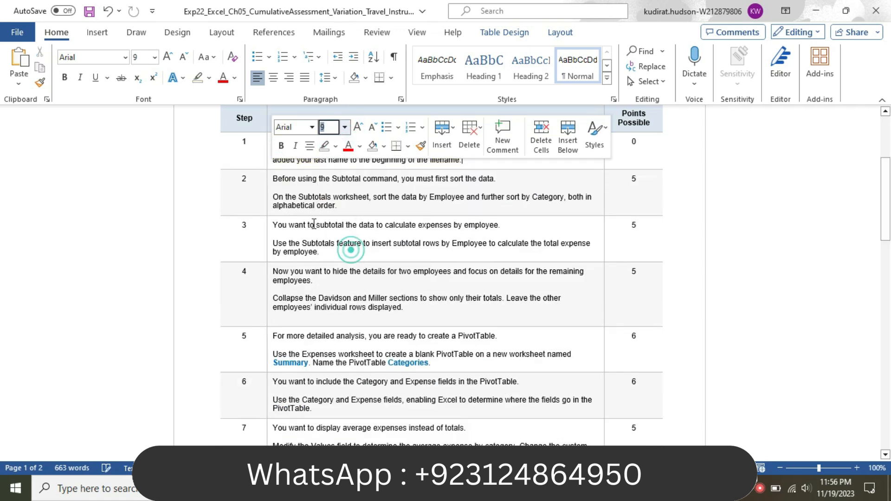
Enlarge the step 2 instruction text to 16 pt and highlight it in yellow.
click(269, 196)
click(354, 153)
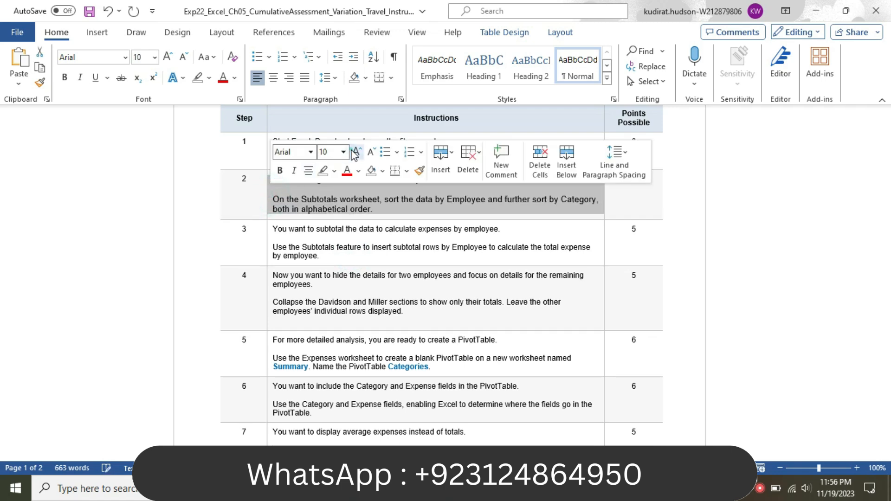
click(343, 152)
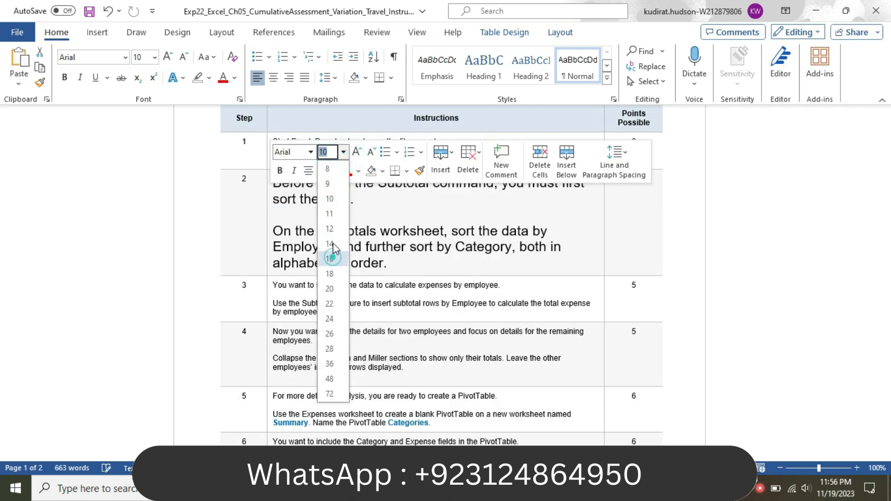
click(333, 240)
click(334, 171)
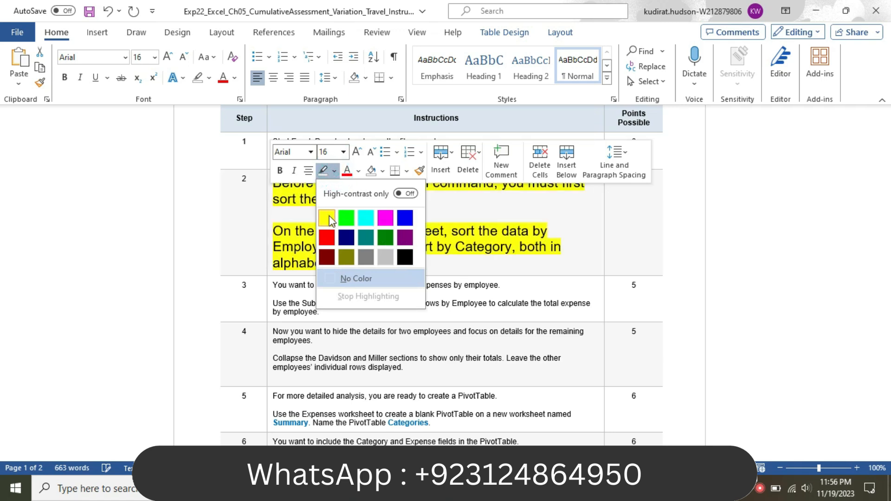
click(330, 216)
click(306, 207)
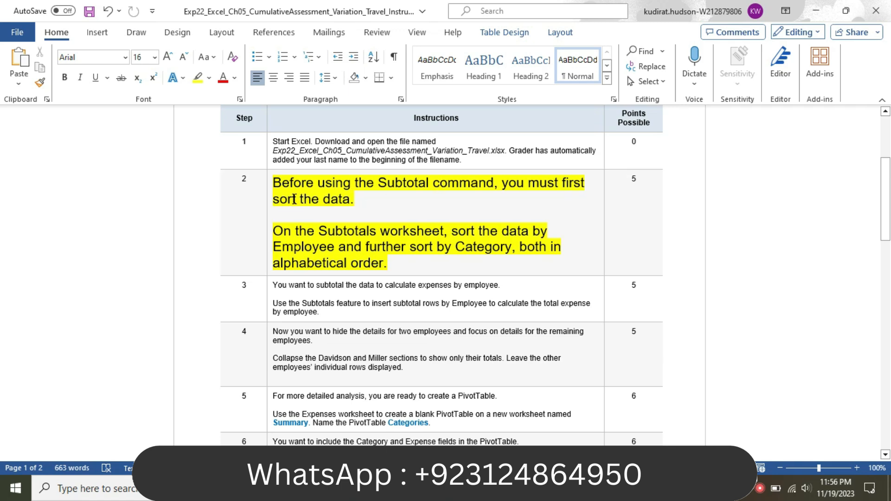
Review the step 2 sorting requirement in Word and check the Subtotals worksheet it refers to in Excel.
click(277, 230)
drag(277, 231, 451, 232)
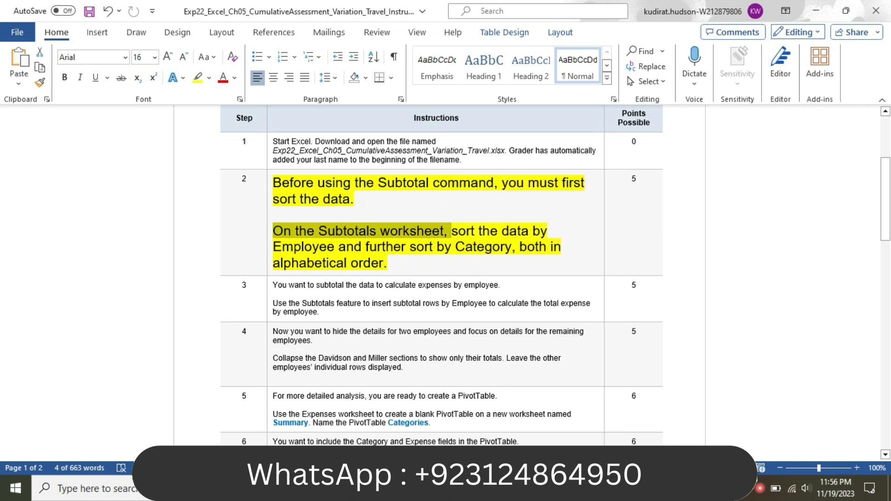
click(372, 489)
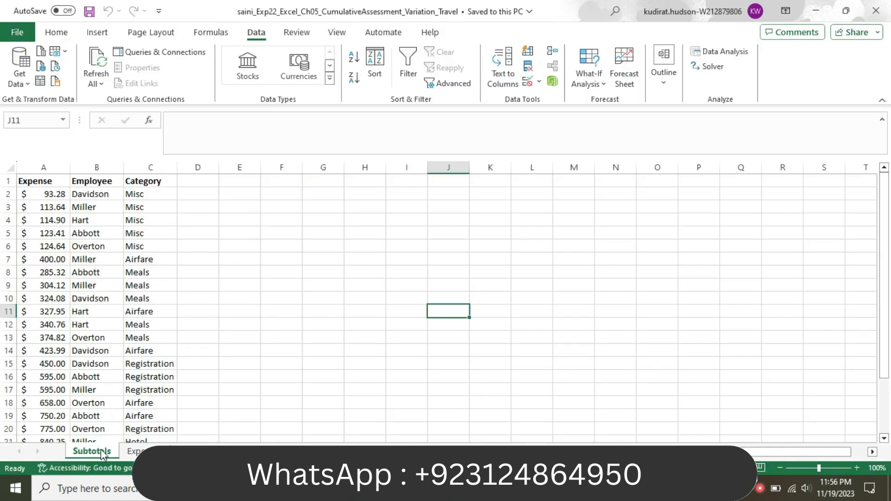
key(alt+Tab)
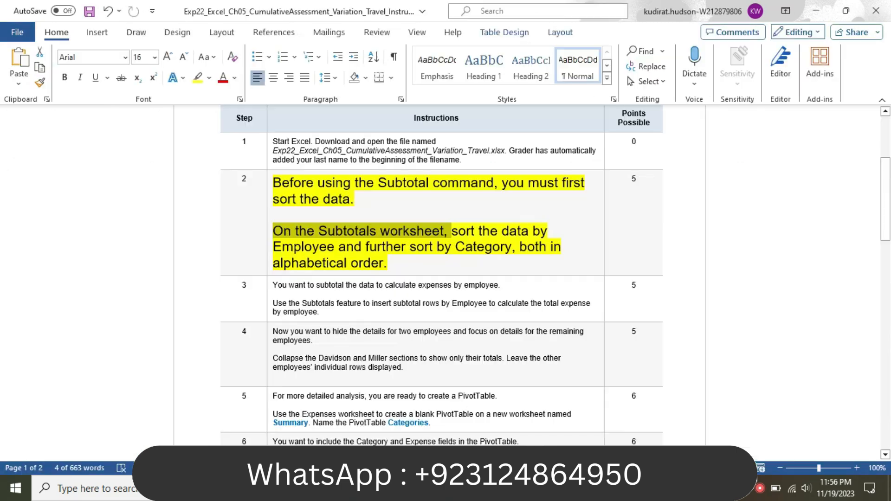
drag(452, 228, 437, 269)
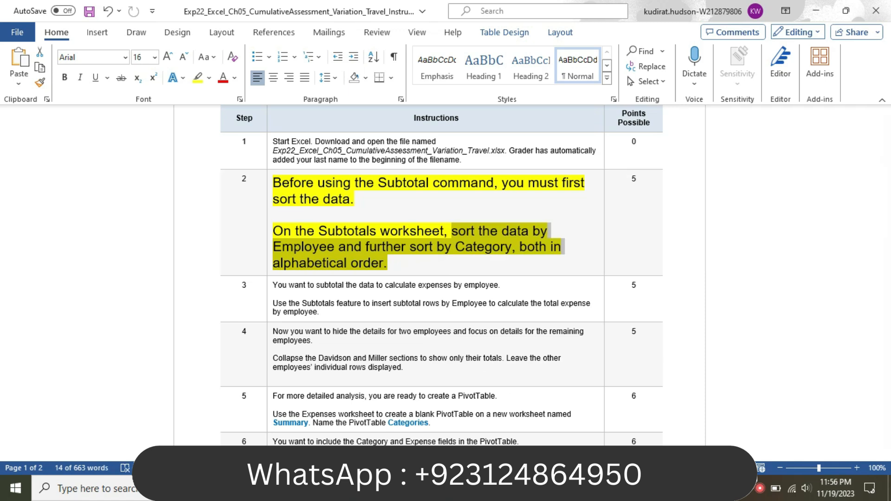
Switch to Excel and start a custom sort of the Subtotals worksheet data with Employee, A to Z, as the first level.
click(525, 489)
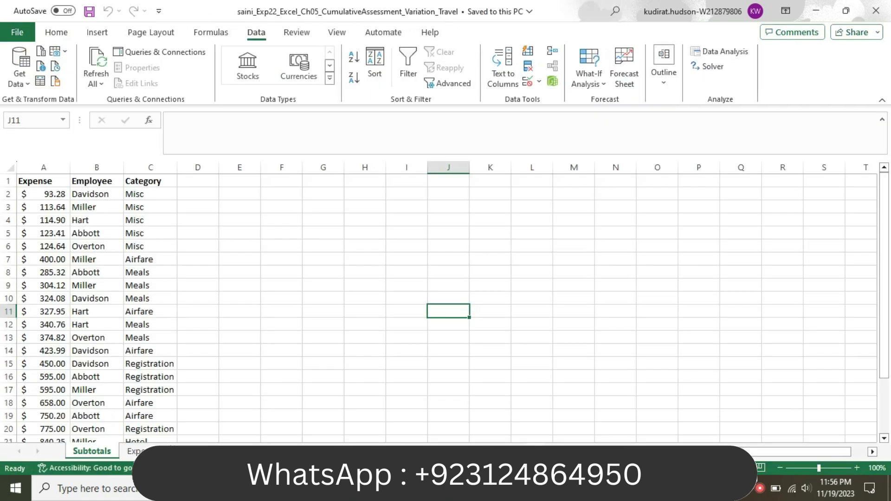
click(127, 241)
click(56, 32)
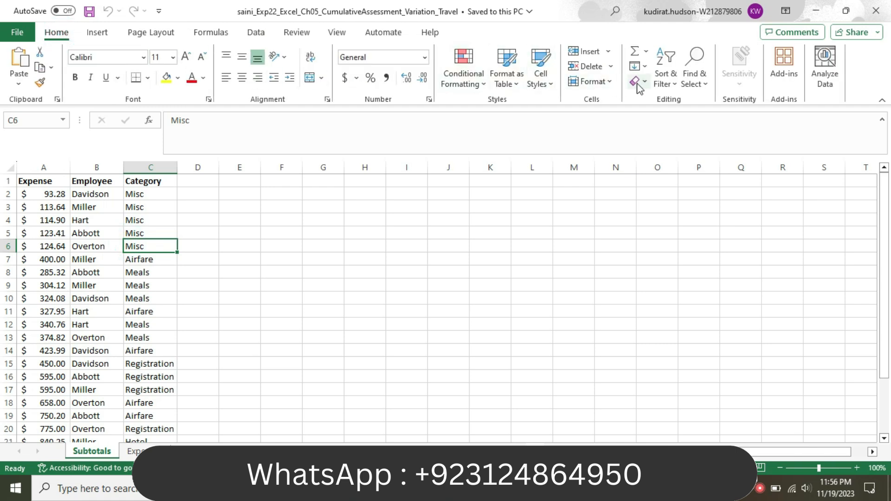
click(665, 79)
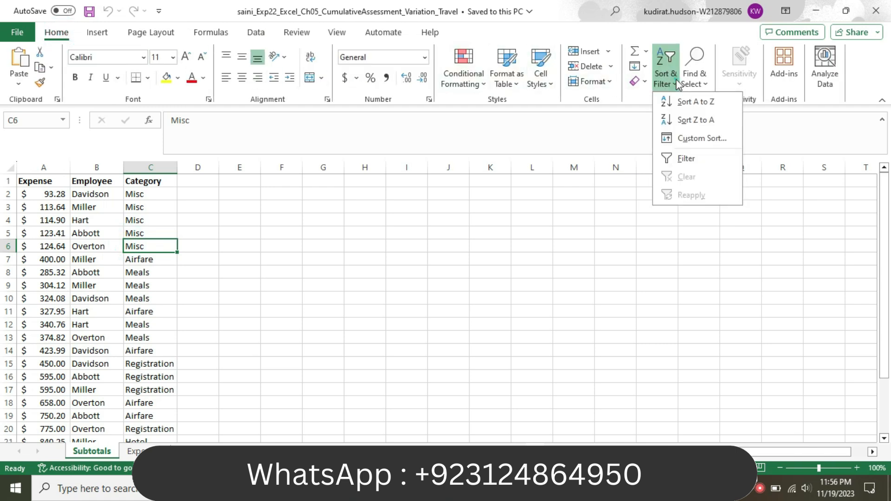
click(679, 140)
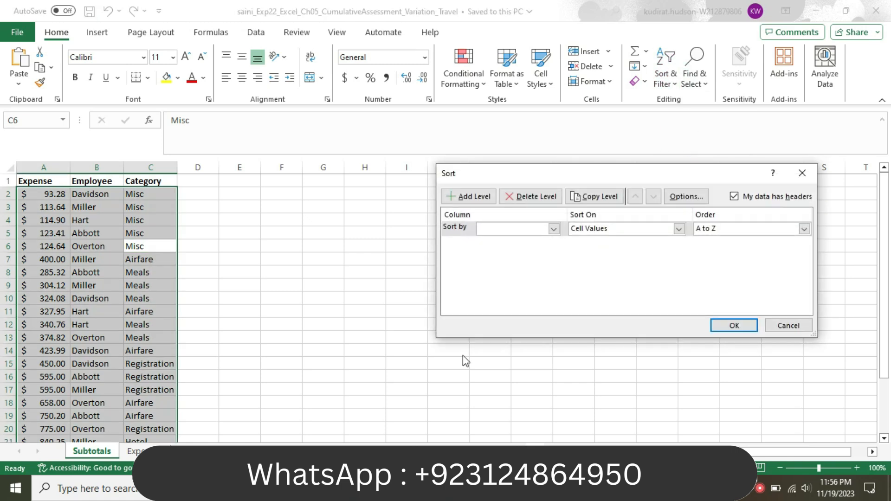
key(alt+Tab)
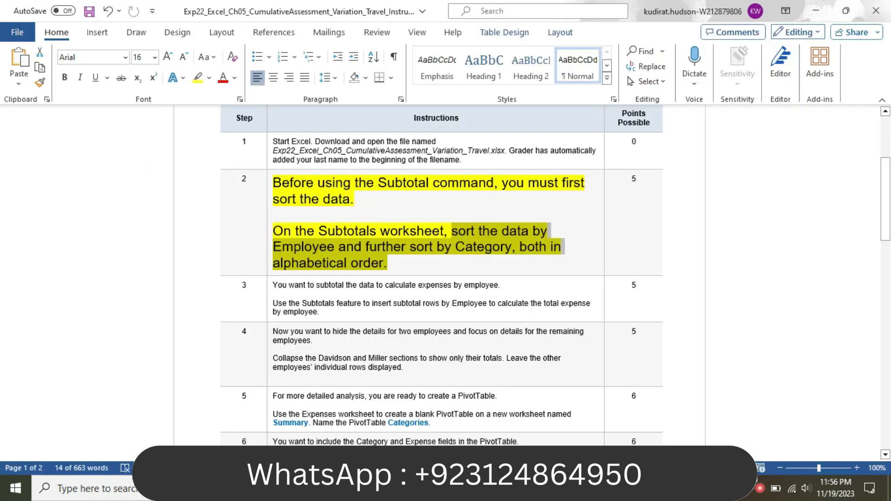
mouse_move(523, 490)
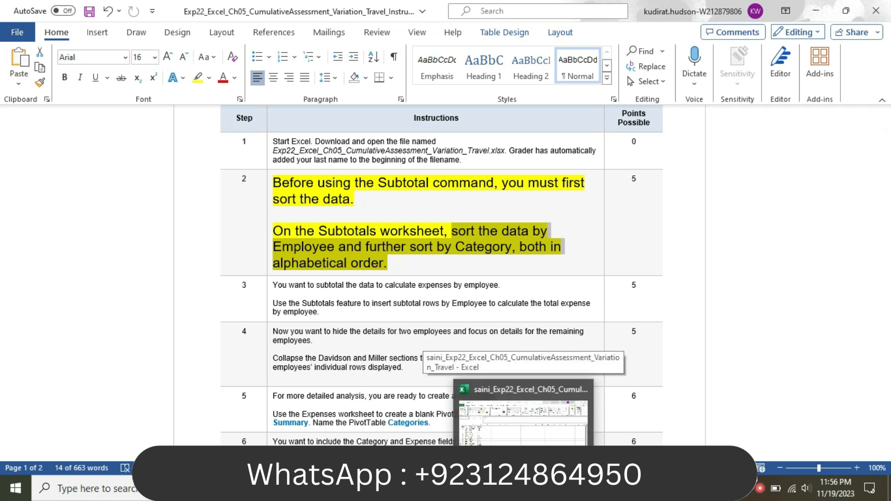
click(524, 489)
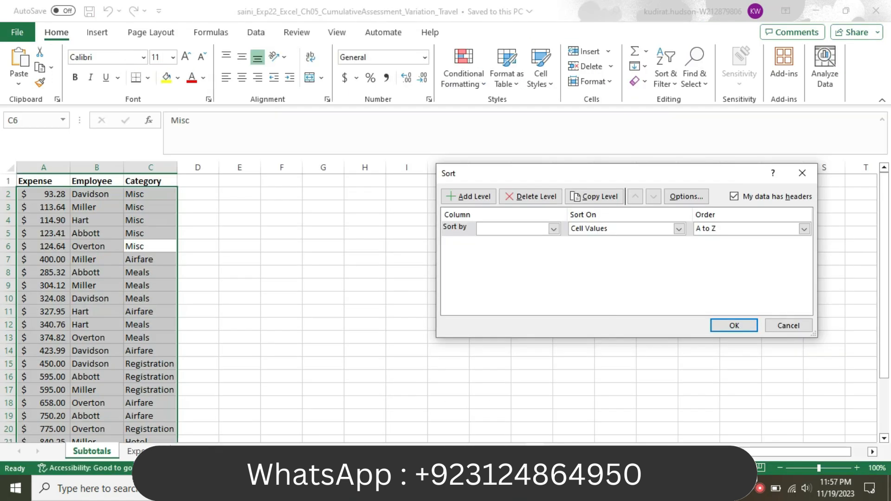
click(553, 230)
click(547, 248)
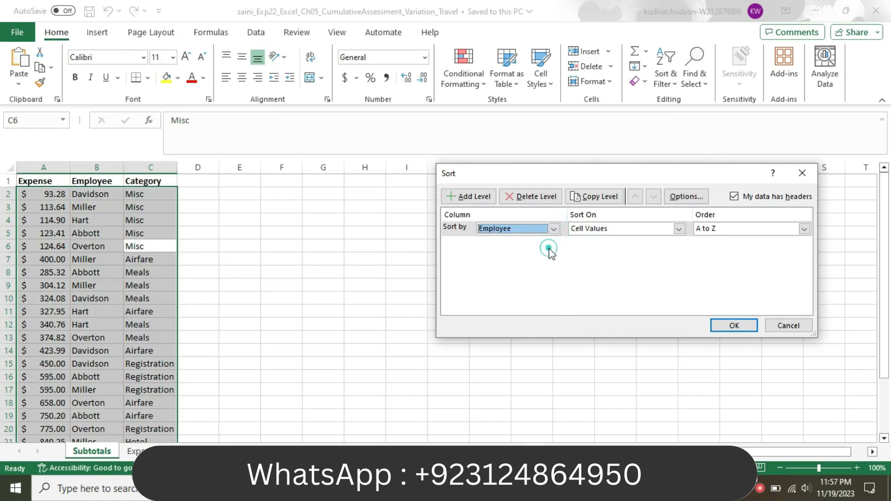
Add a second sort level by Category in A to Z order and apply the sort.
click(478, 197)
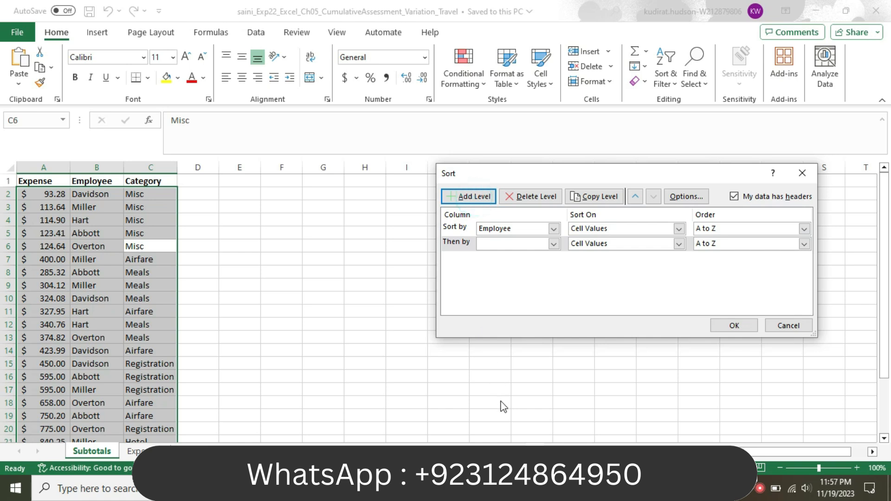
click(546, 489)
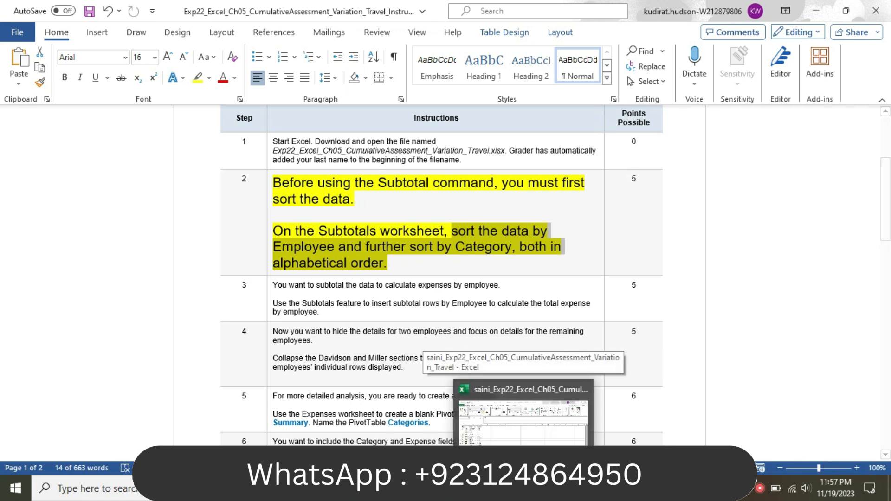
click(525, 413)
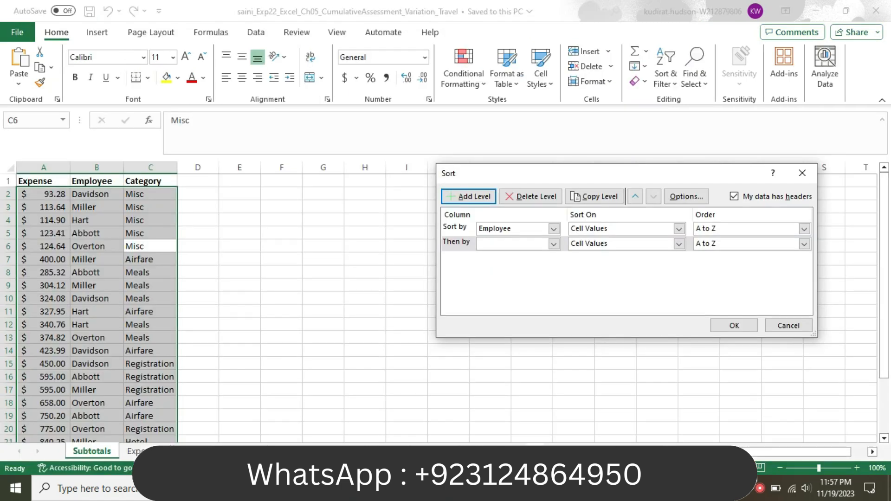
click(553, 244)
click(543, 272)
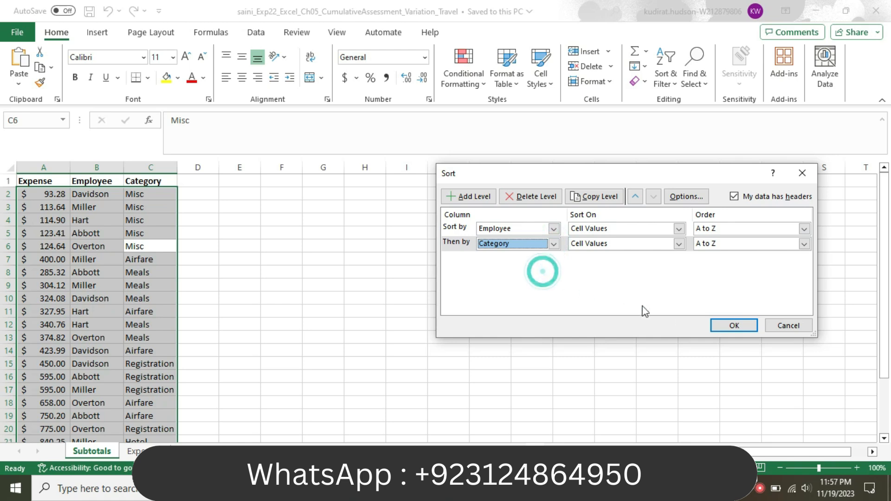
click(733, 325)
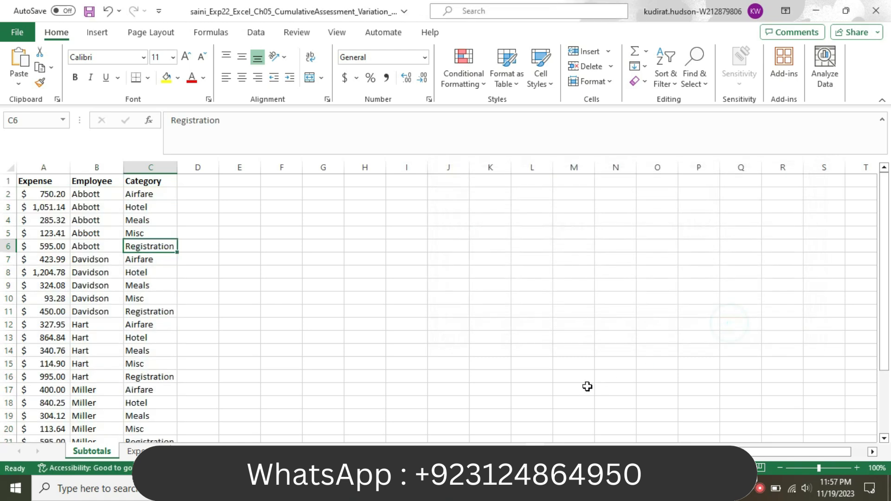
Switch to Word and reset the step 2 instruction text to 9 pt with no highlight color.
mouse_move(493, 489)
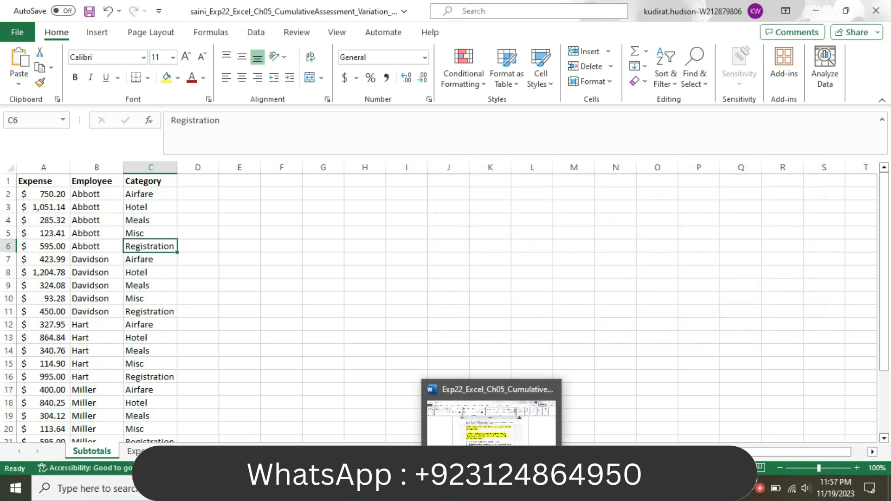
click(484, 441)
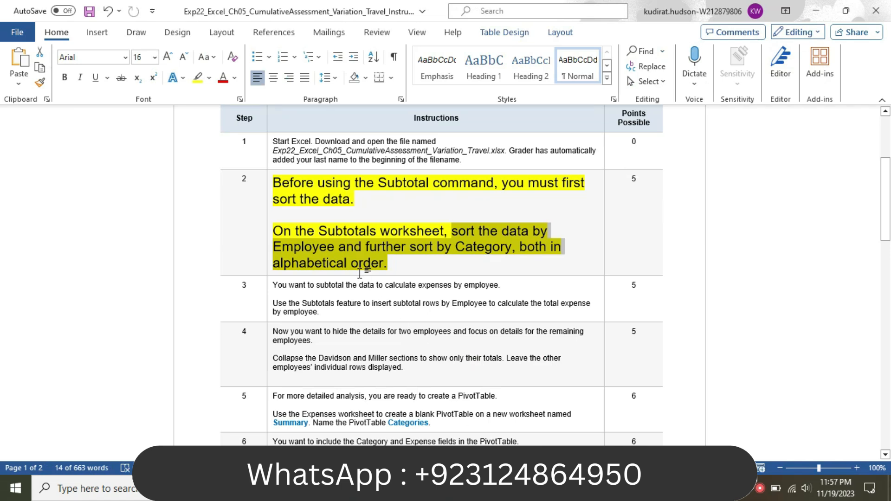
click(265, 226)
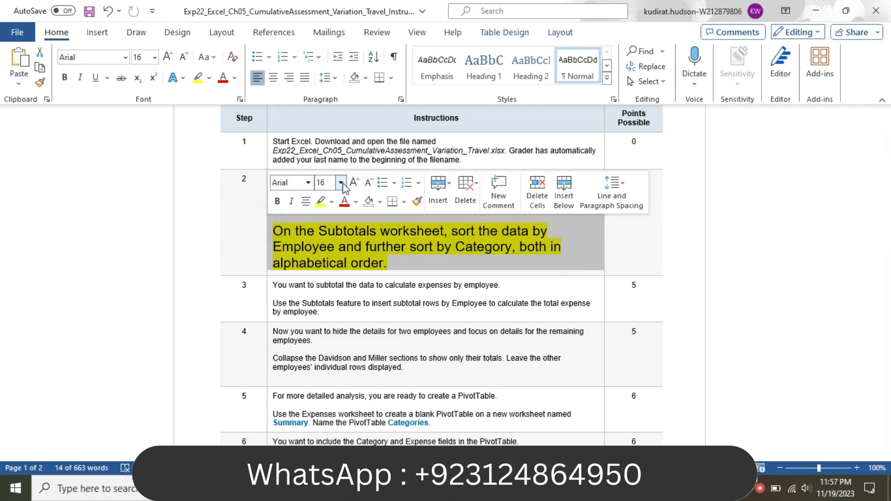
click(340, 183)
click(334, 215)
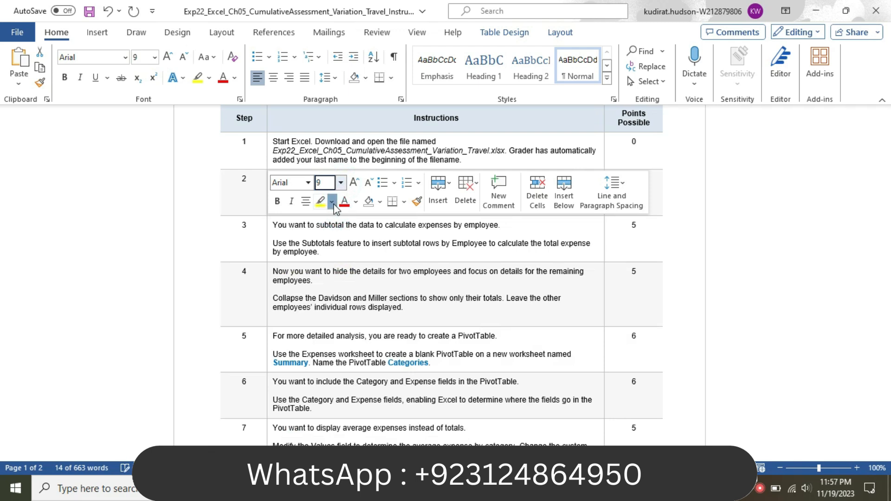
click(331, 201)
click(339, 307)
click(318, 284)
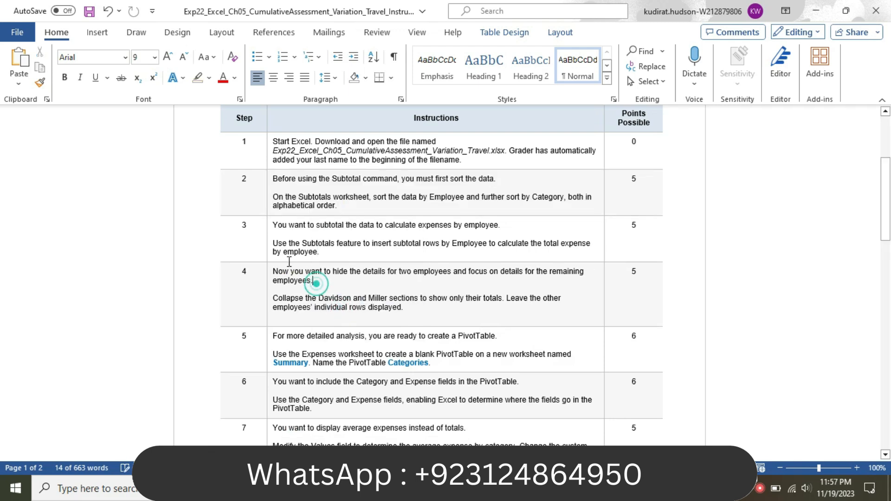
Enlarge the step 3 instruction text to 16 pt and highlight it in yellow.
click(269, 239)
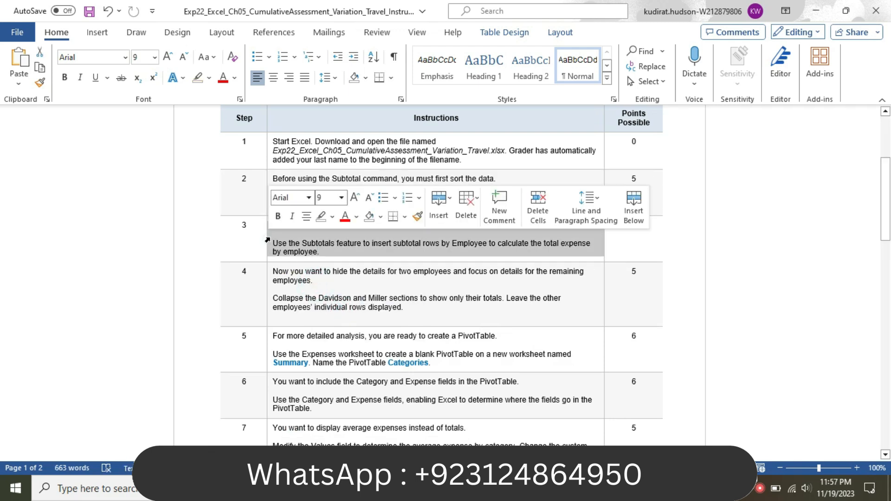
click(341, 197)
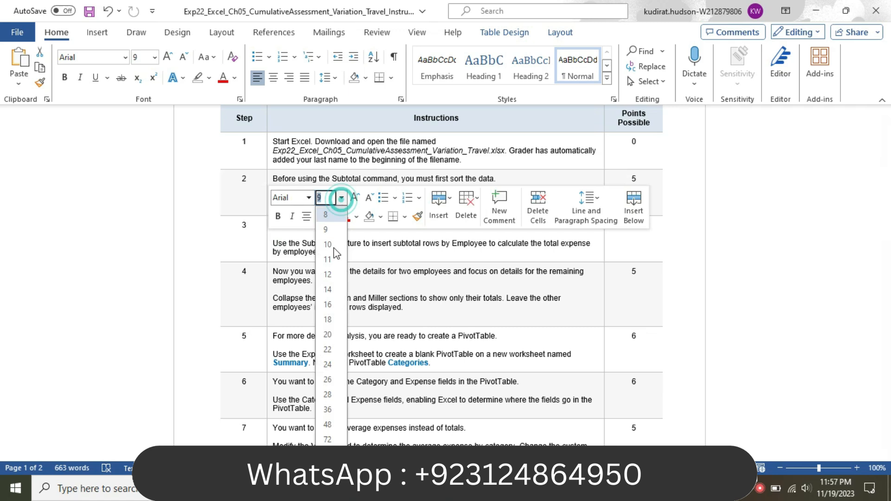
click(328, 305)
click(332, 217)
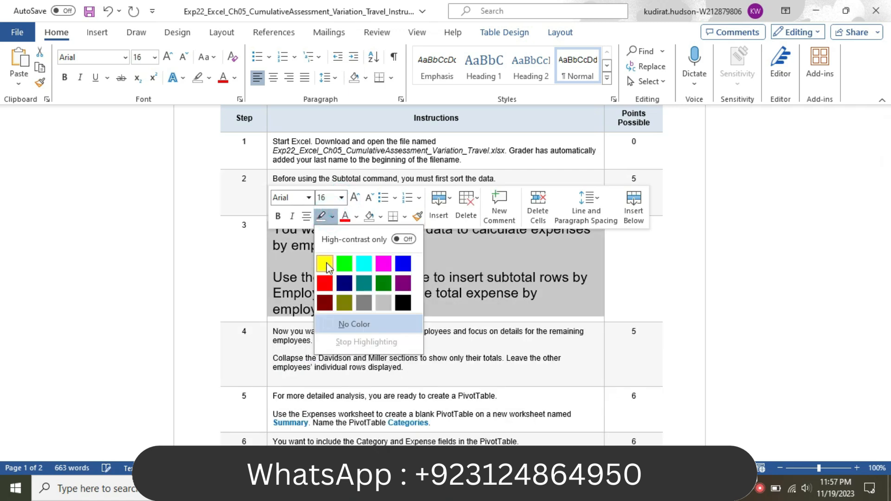
click(325, 264)
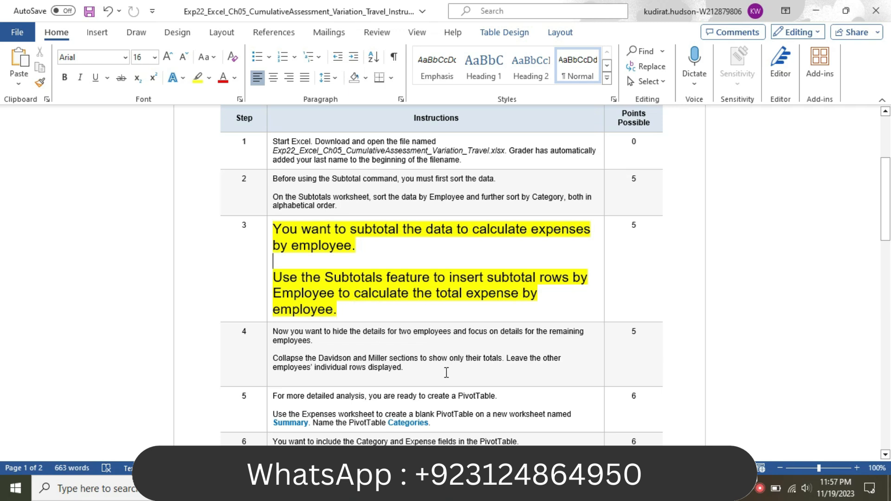
Switch to Excel and start the Subtotal command on the sorted data, grouping at each change in Employee.
mouse_move(524, 488)
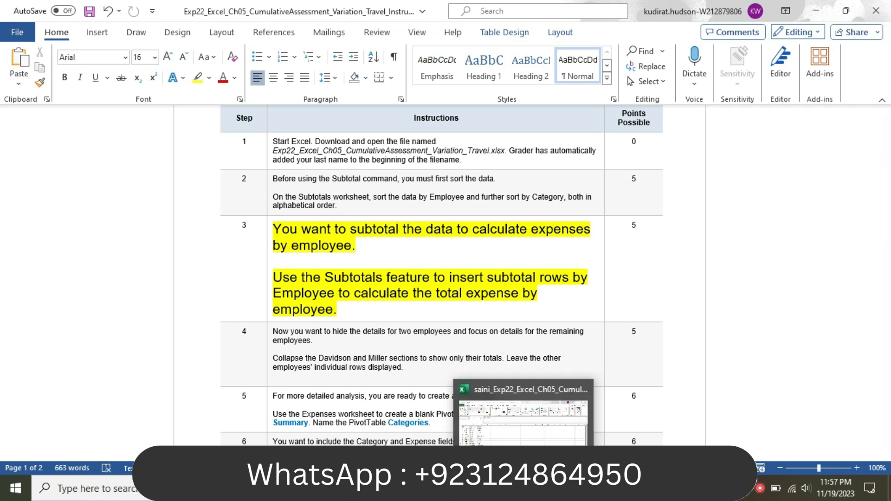
click(524, 420)
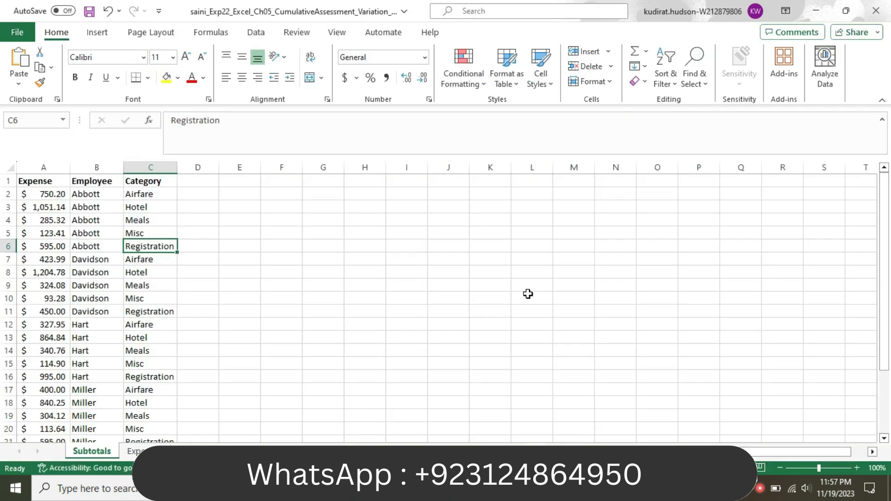
click(257, 33)
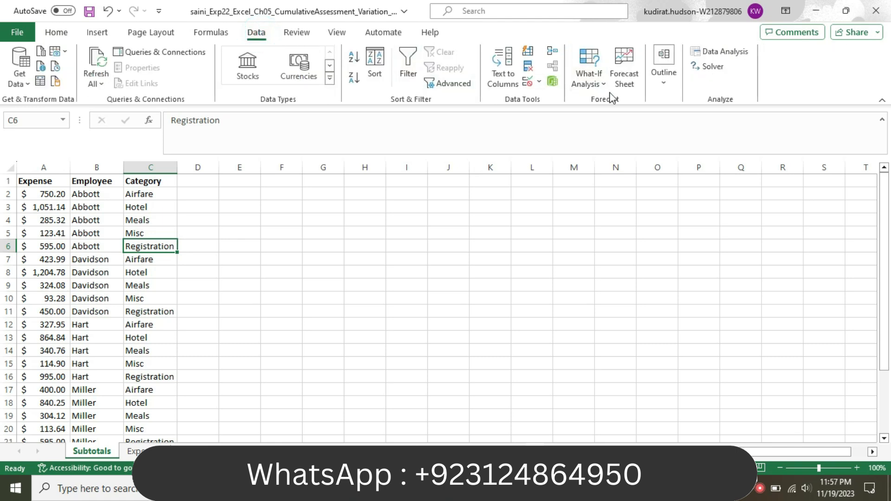
click(659, 85)
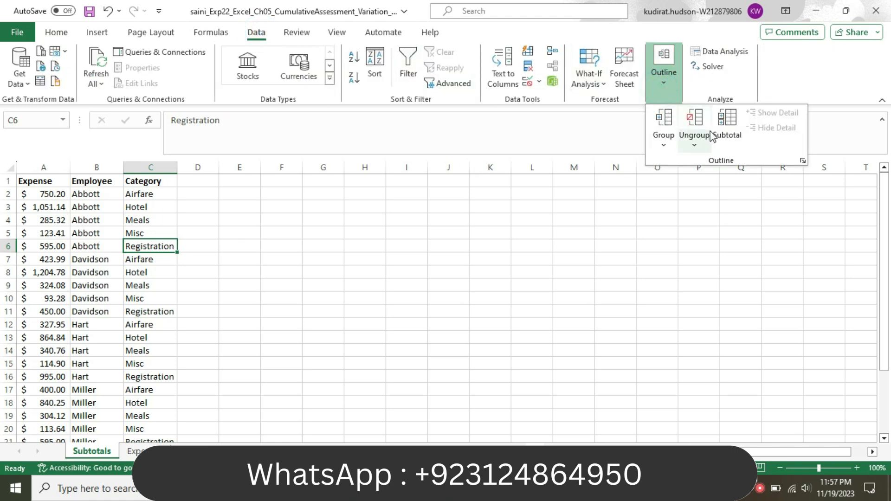
click(730, 133)
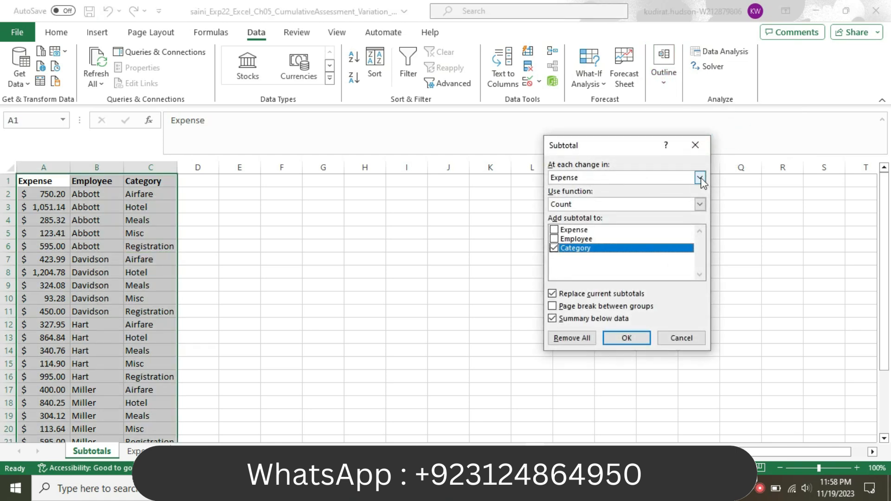
drag(617, 151, 428, 147)
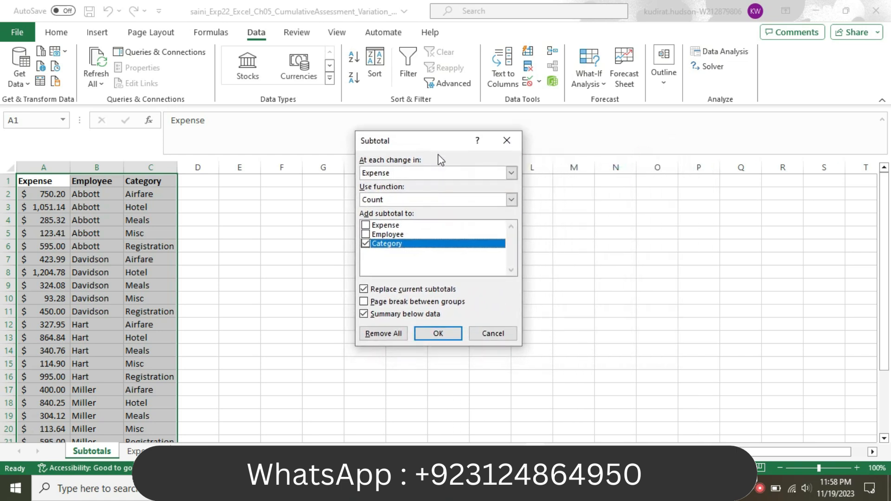
click(510, 173)
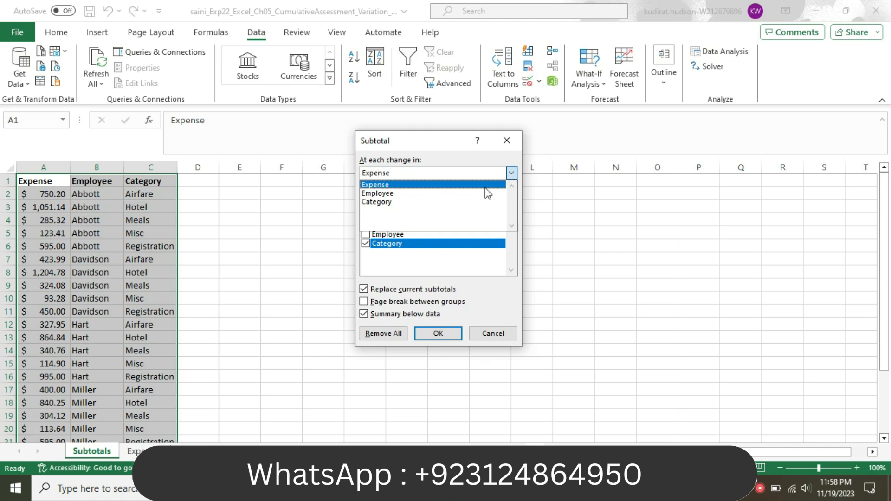
click(446, 194)
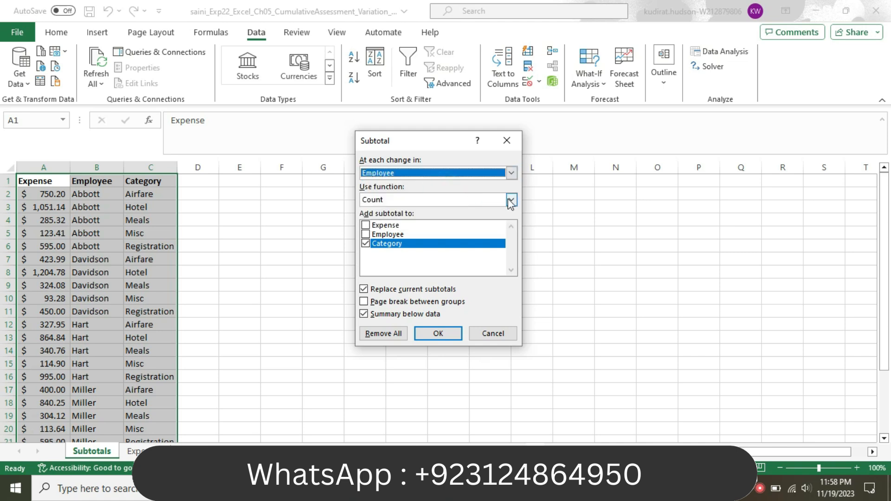
Set the subtotal to sum only the Expense column, with Category excluded, and insert the subtotal rows.
click(366, 243)
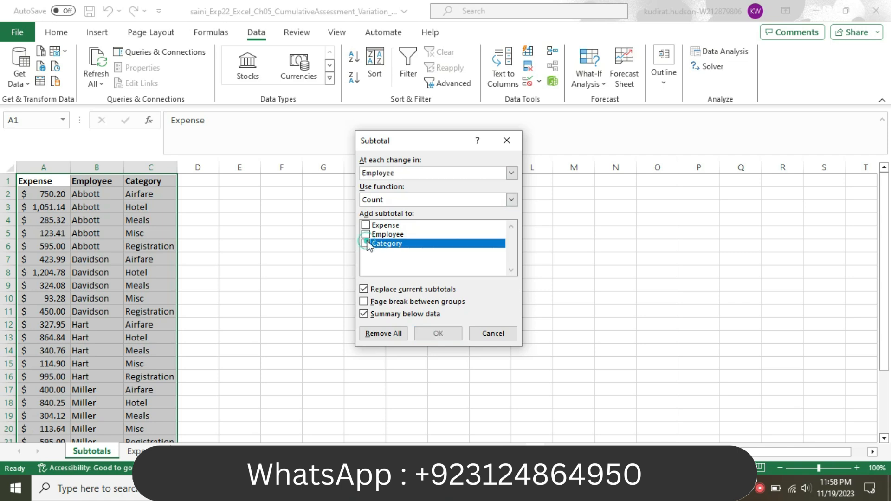
click(365, 225)
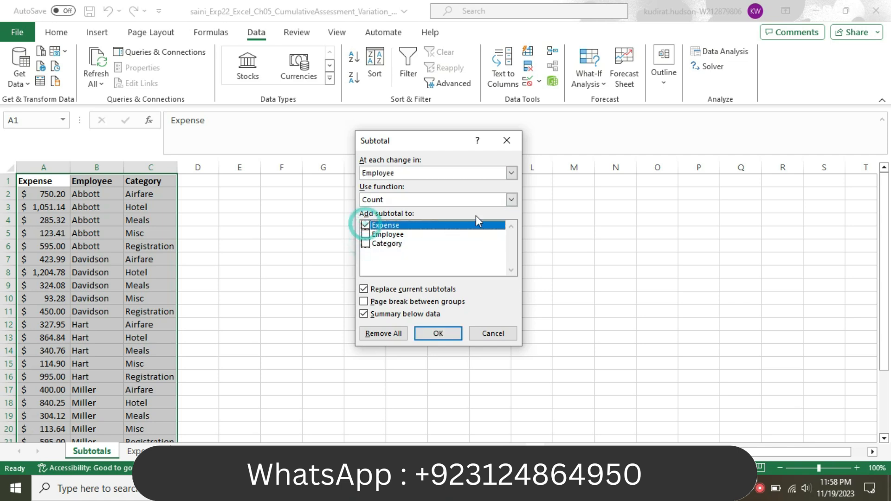
click(511, 200)
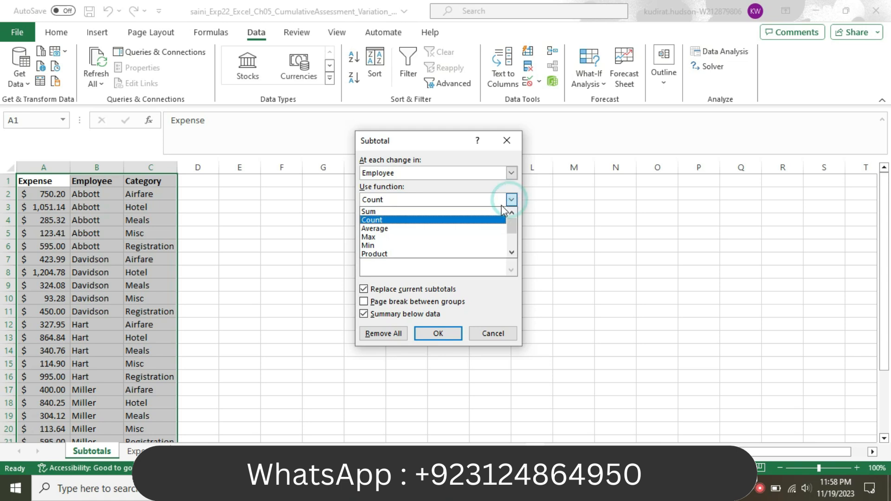
click(463, 214)
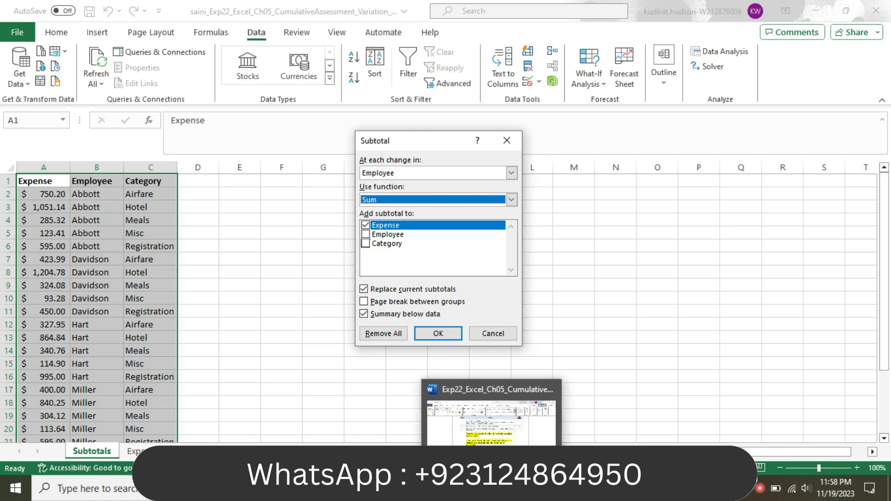
click(492, 488)
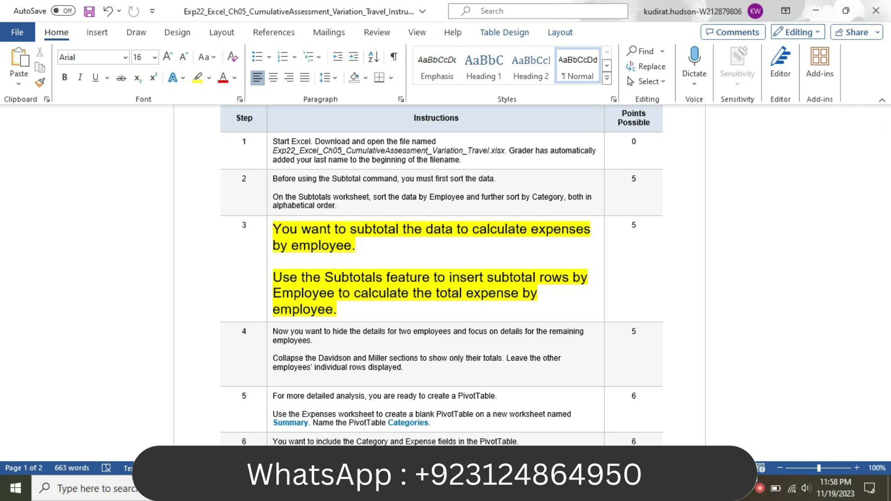
click(525, 489)
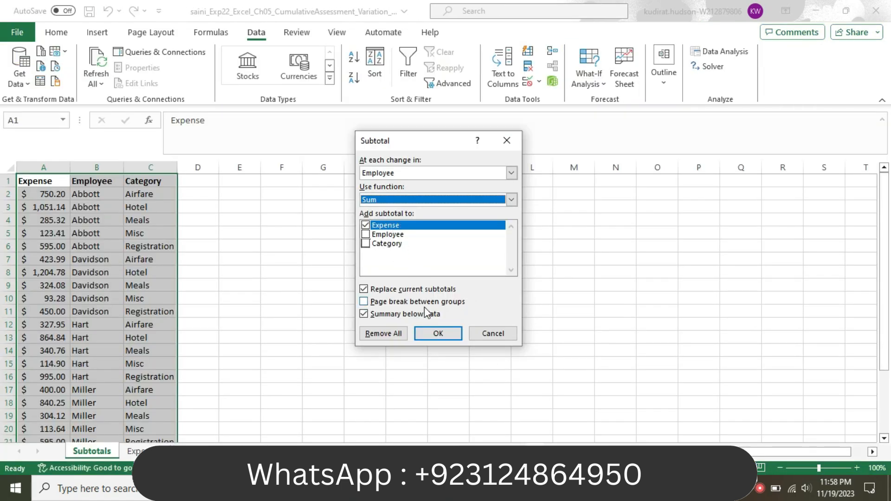
click(438, 334)
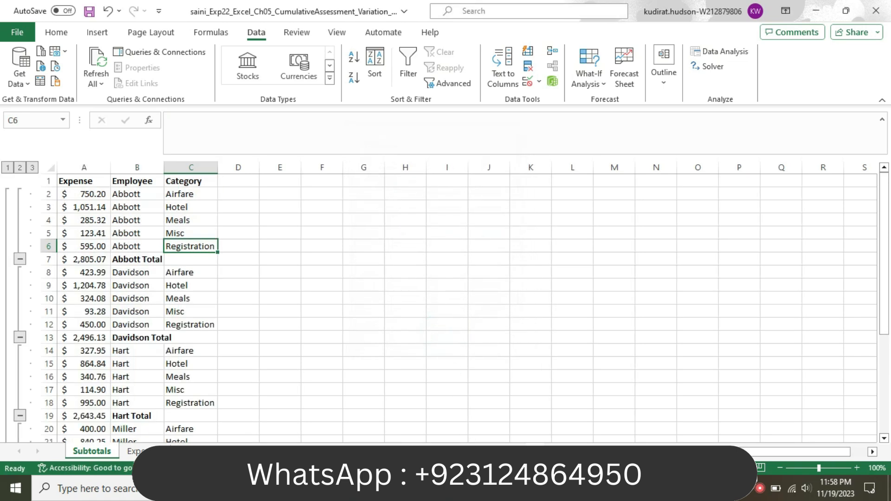
Switch to Word and reset the step 3 instruction text to 9 pt with no highlight color.
click(457, 489)
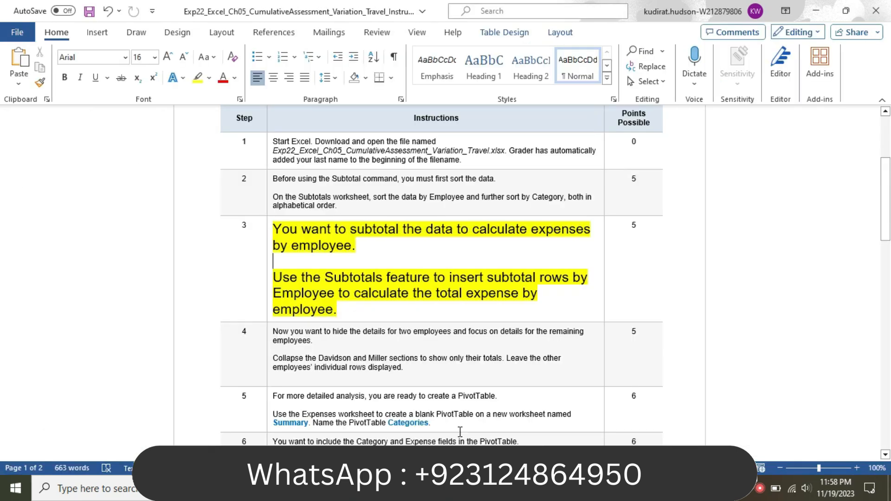
click(267, 261)
click(342, 217)
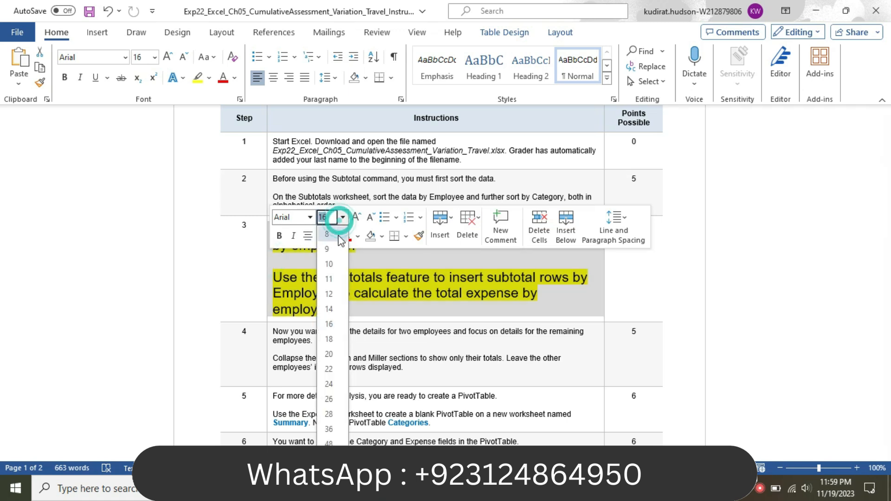
click(327, 249)
click(334, 236)
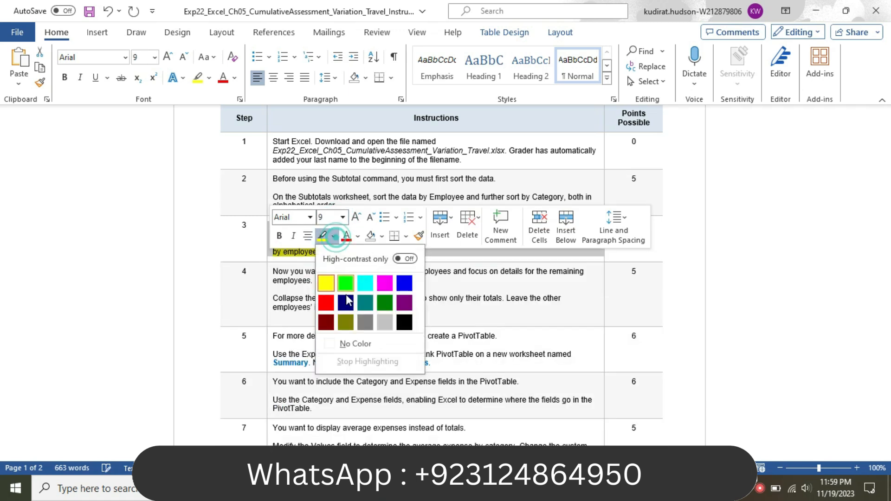
click(349, 343)
click(431, 313)
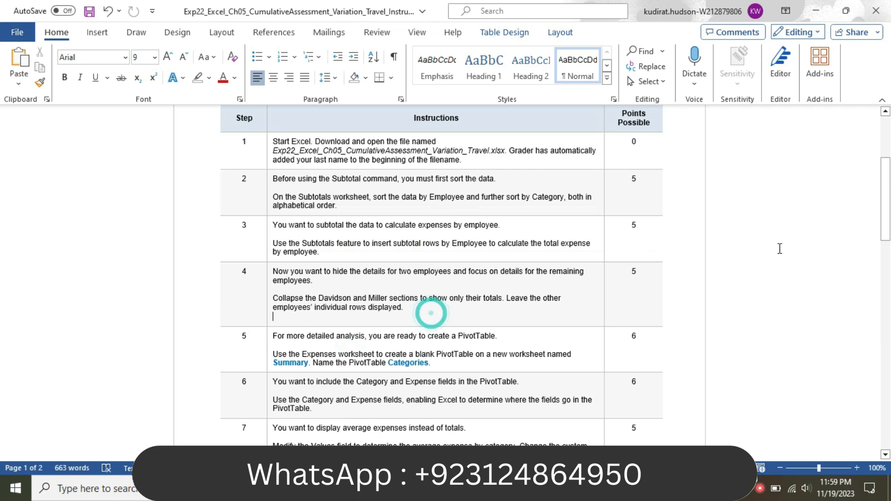
Enlarge the step 4 instruction text to 16 pt and highlight it in yellow.
drag(890, 194, 889, 224)
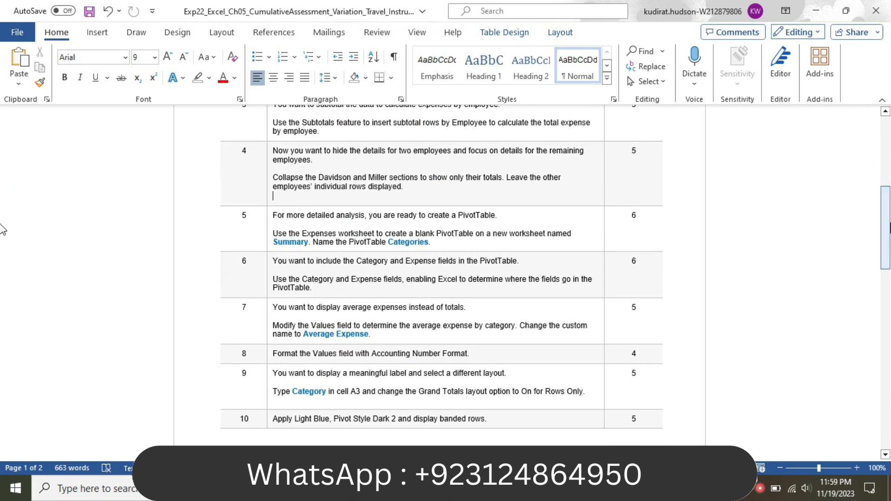
click(268, 179)
click(343, 136)
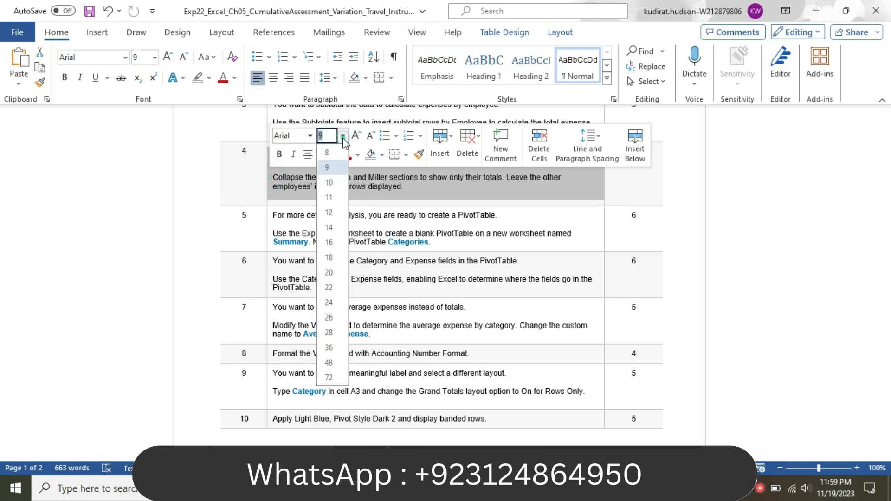
click(334, 241)
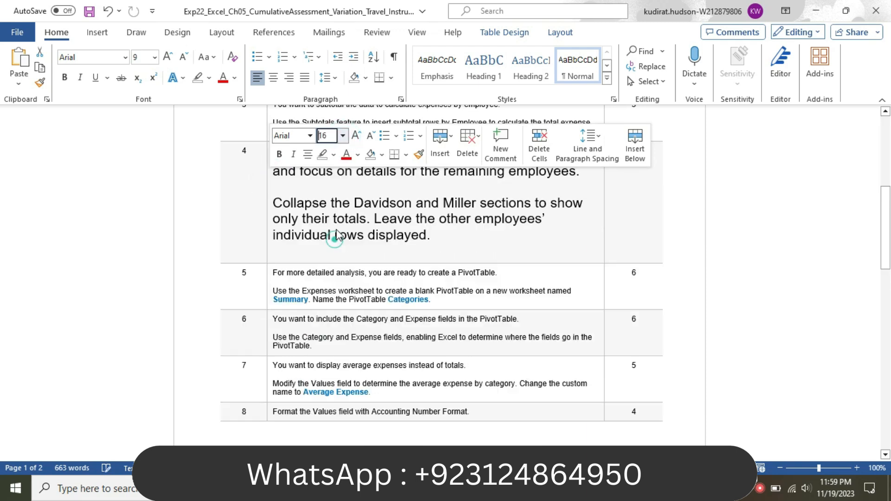
click(333, 154)
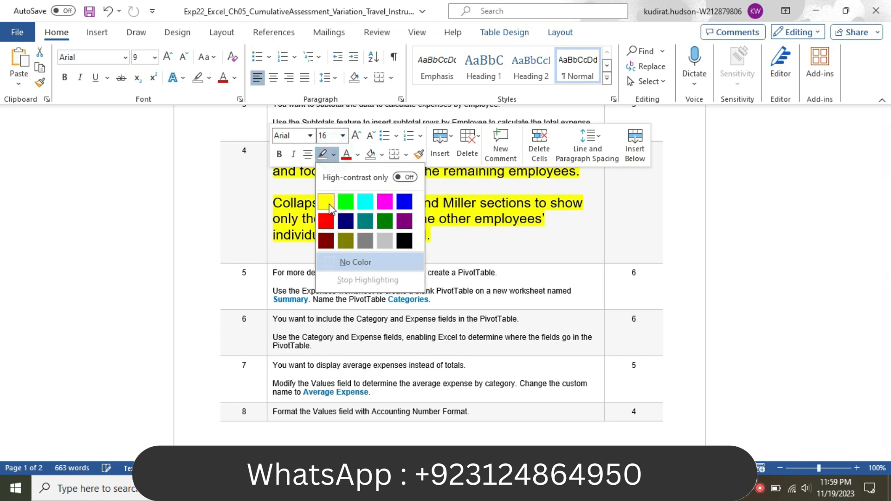
click(327, 202)
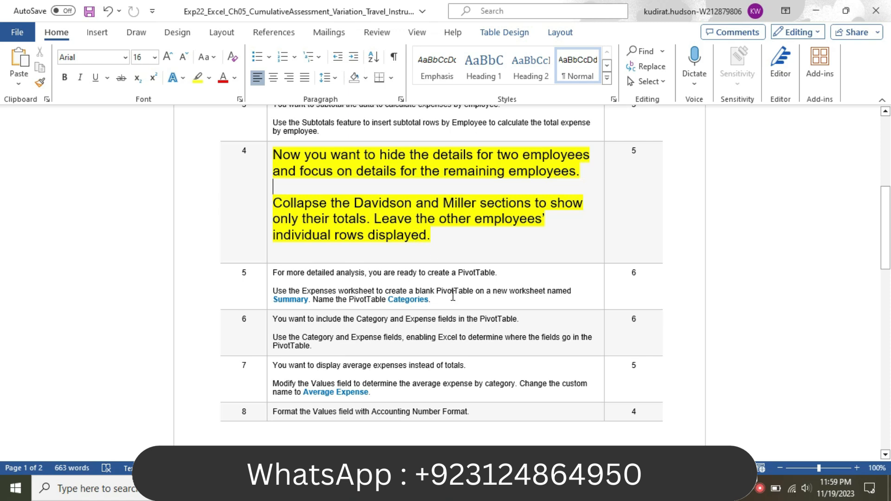
Switch to Excel and collapse the employee groups totaled in rows 19 and 31 of the Subtotals worksheet.
key(alt+Tab)
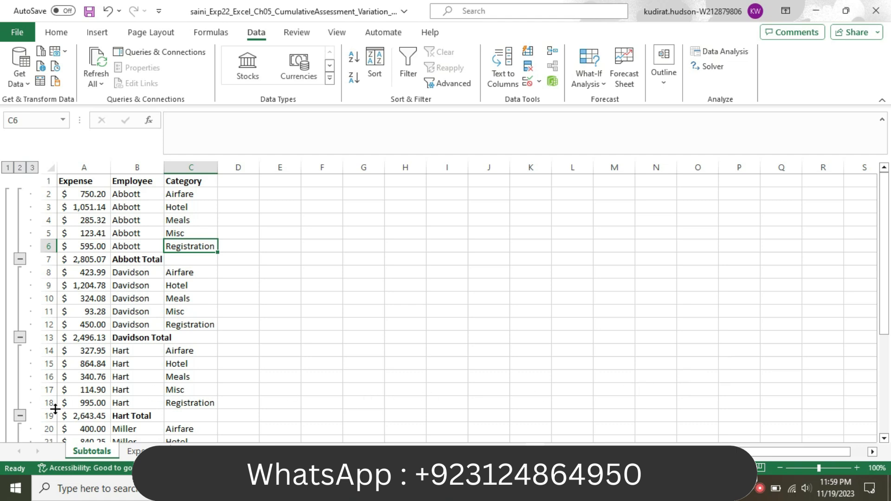
click(19, 415)
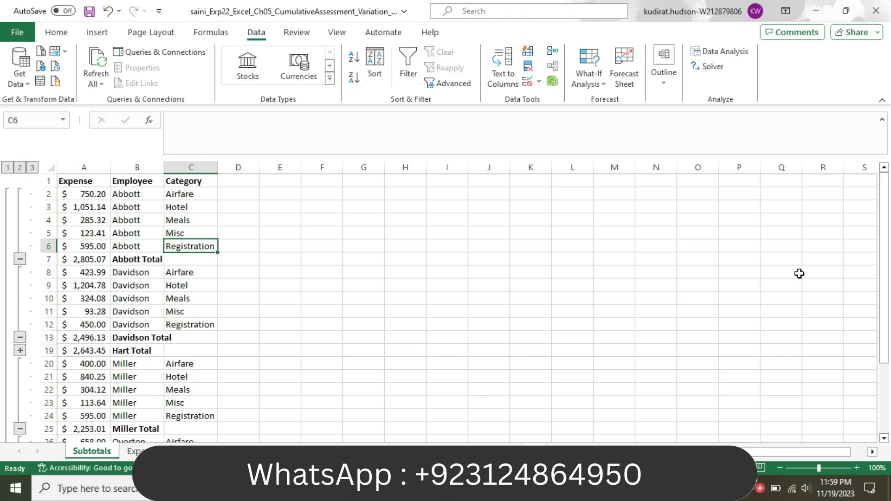
drag(884, 266, 884, 338)
drag(2, 338, 3, 355)
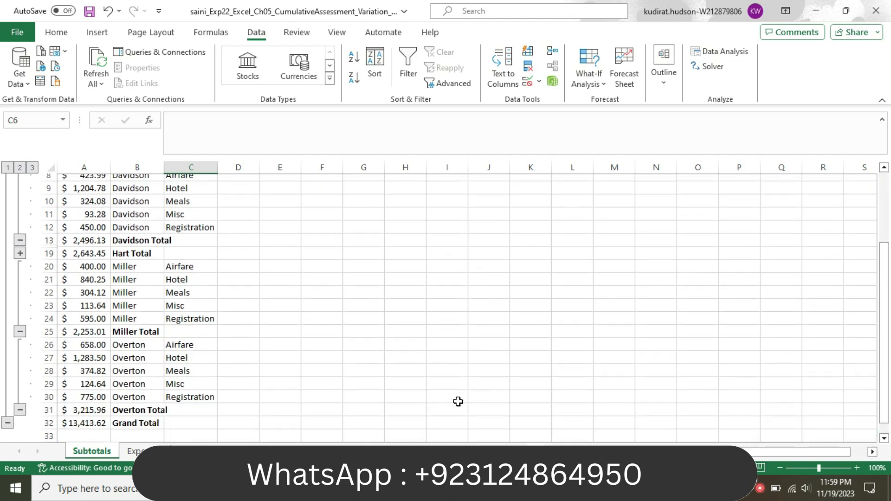
click(20, 410)
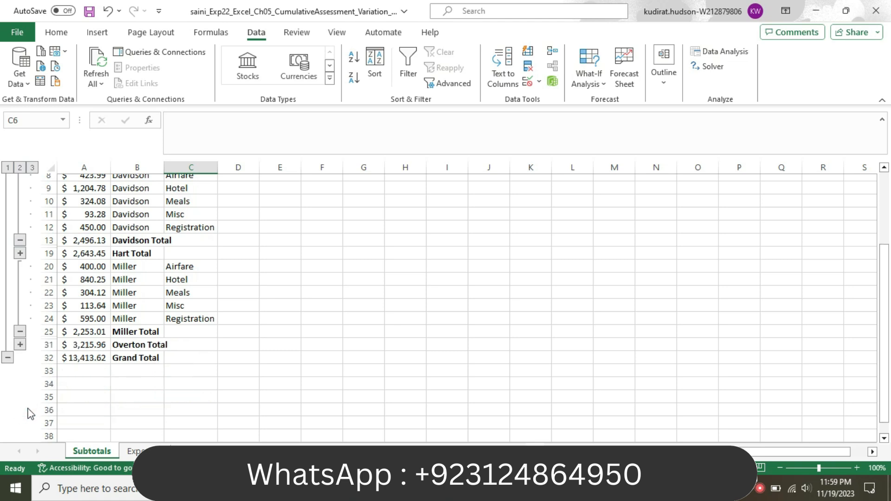
drag(887, 355, 871, 262)
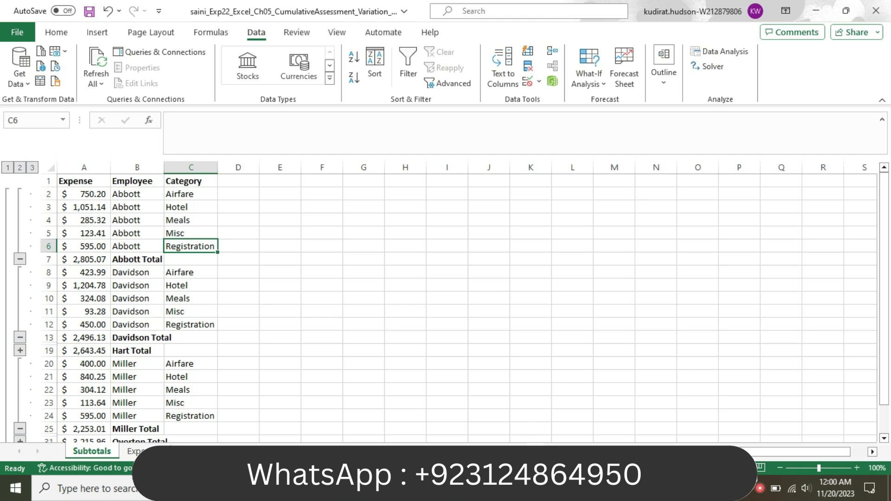
Switch to Word and reset the step 4 instruction text to 9 pt with no highlight color.
key(alt+Tab)
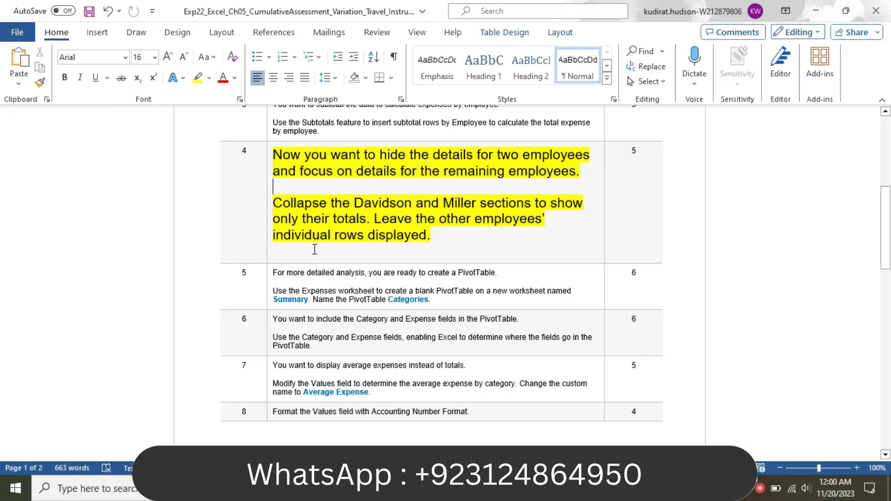
click(265, 197)
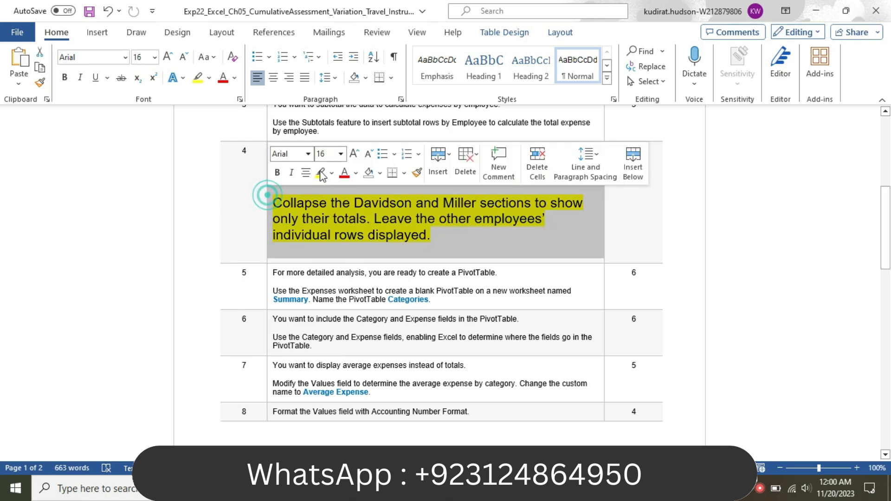
click(342, 154)
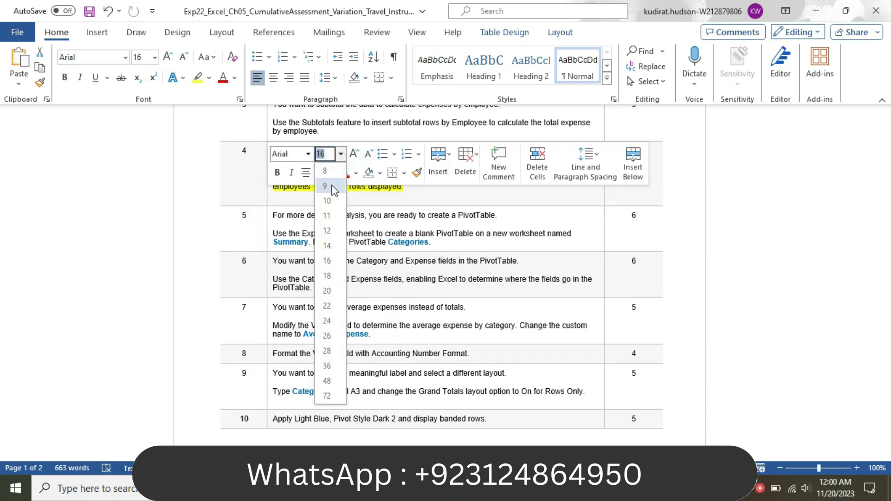
click(332, 183)
click(332, 179)
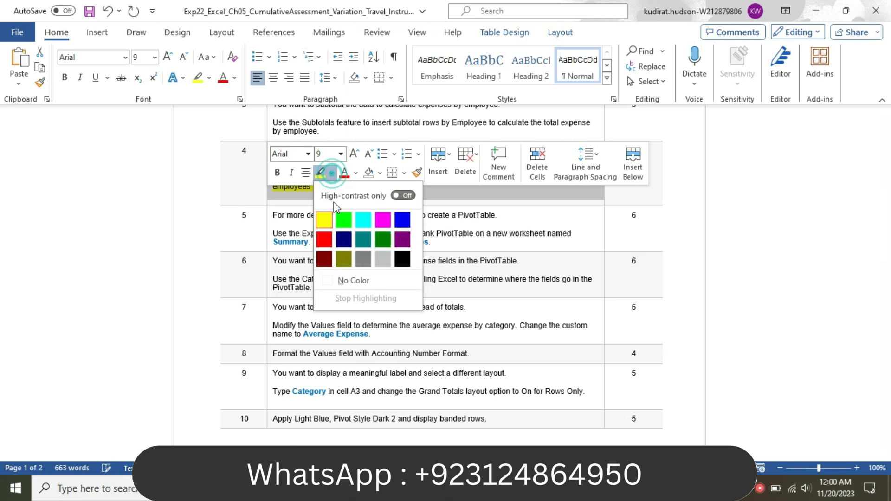
click(342, 278)
Enlarge the step 5 instruction text to 16 pt and highlight it in yellow.
drag(885, 227, 886, 244)
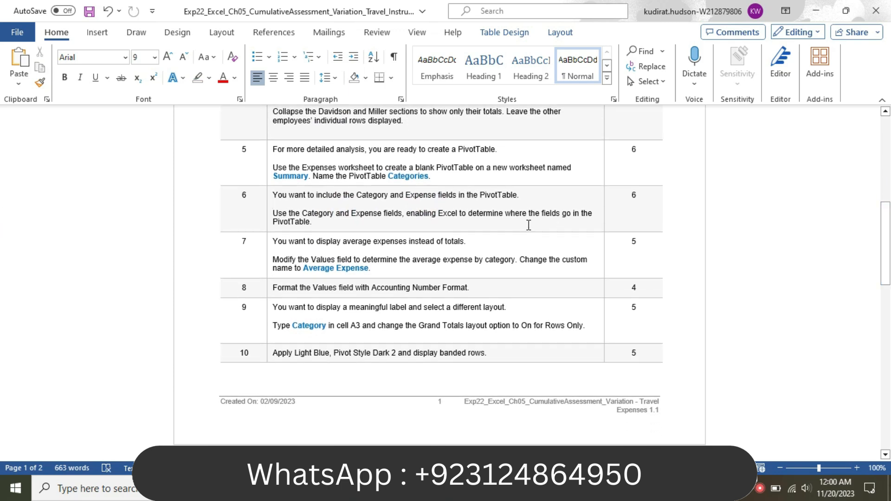
click(268, 162)
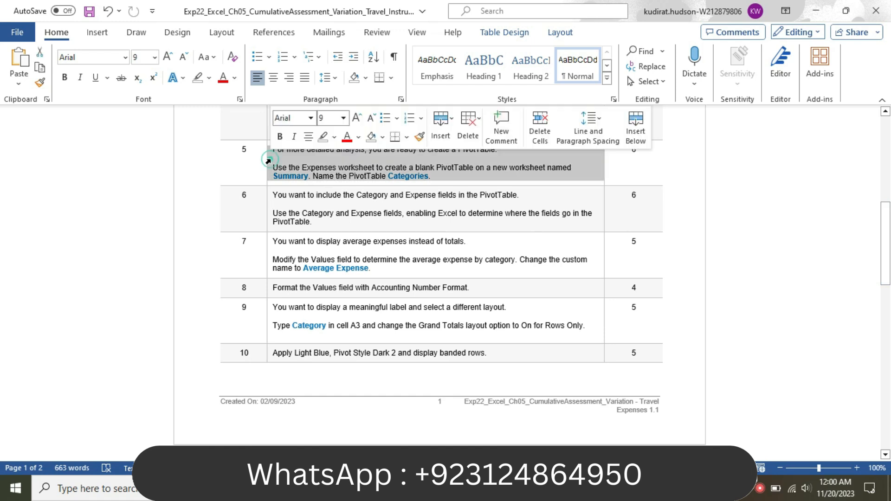
click(343, 118)
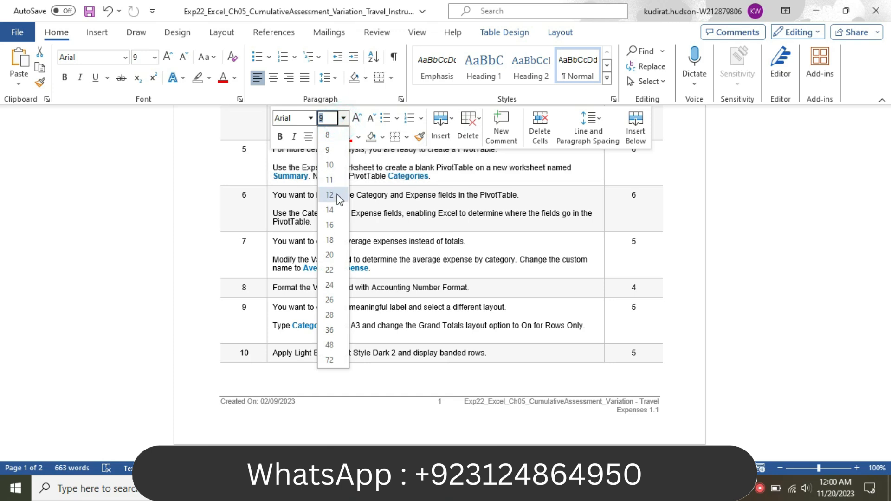
click(329, 225)
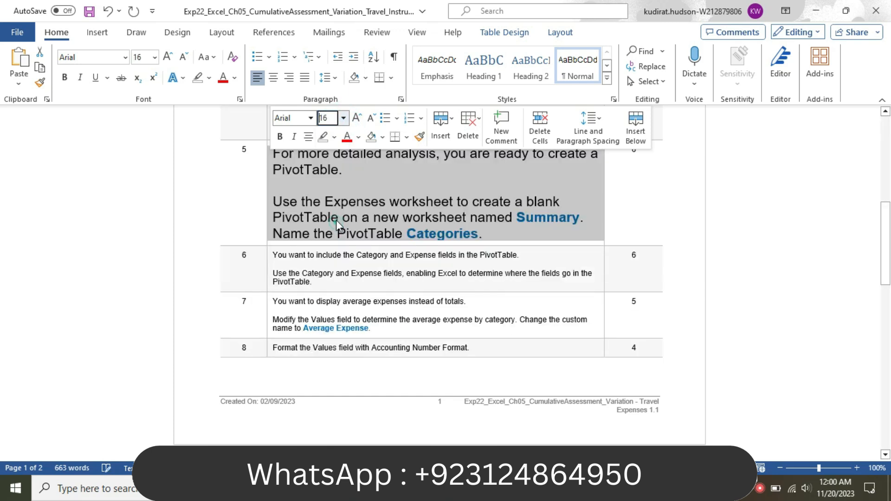
click(334, 137)
click(328, 186)
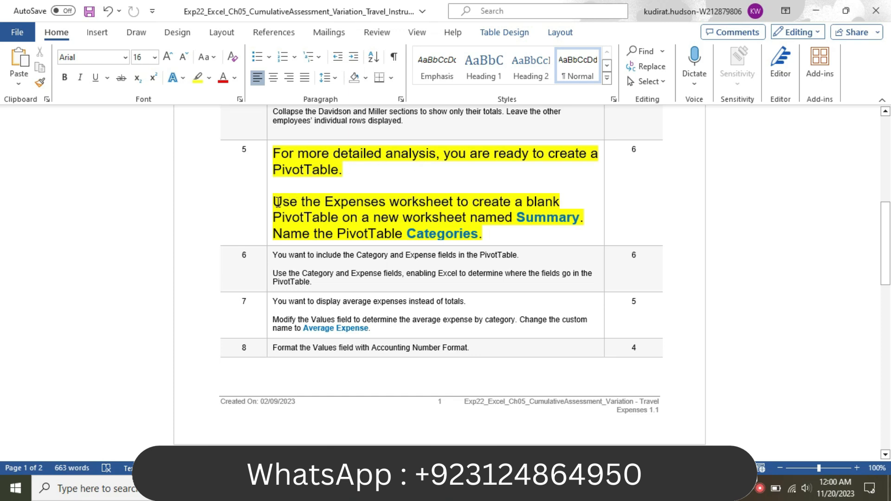
Switch to Excel to open the Expenses worksheet and return to the step 5 instructions in Word.
drag(277, 202, 463, 202)
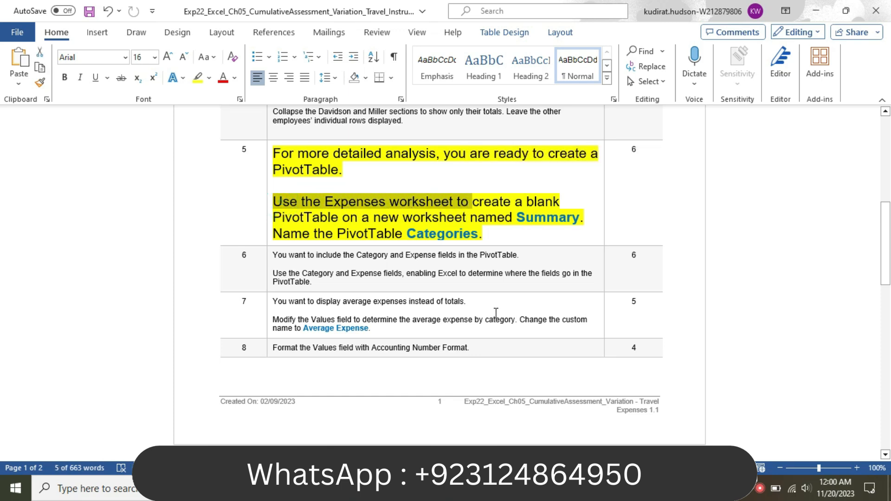
mouse_move(523, 488)
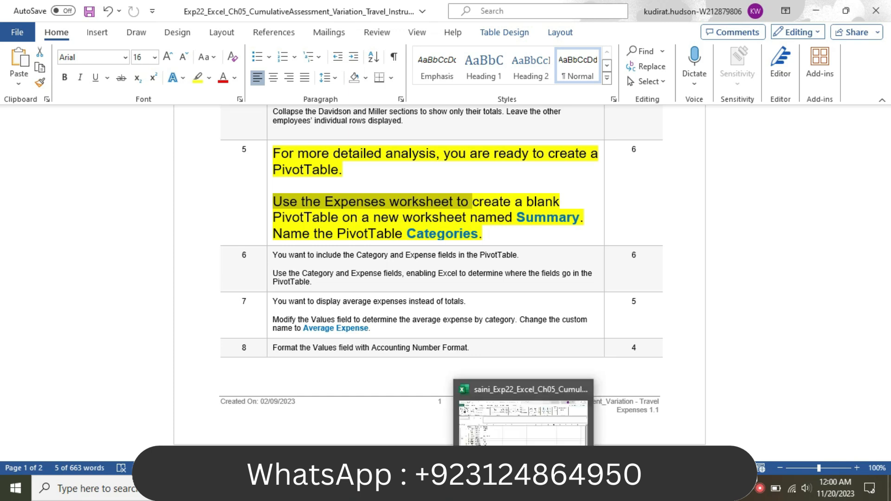
click(523, 408)
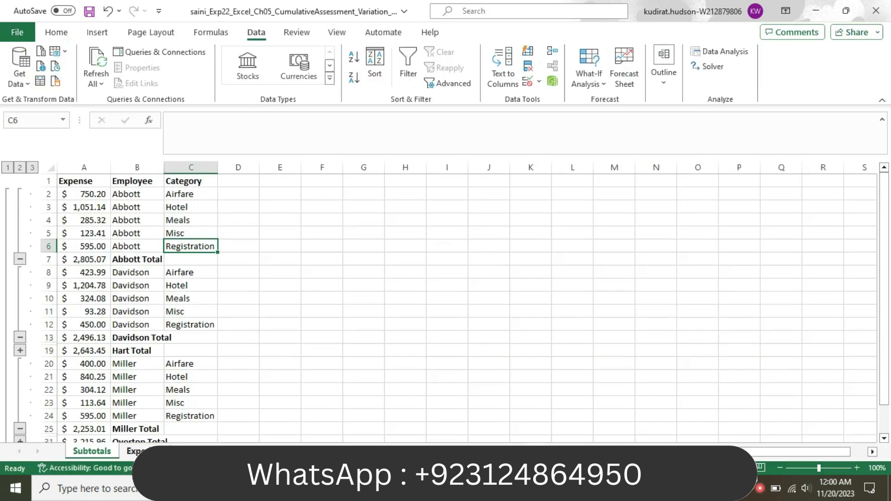
click(135, 451)
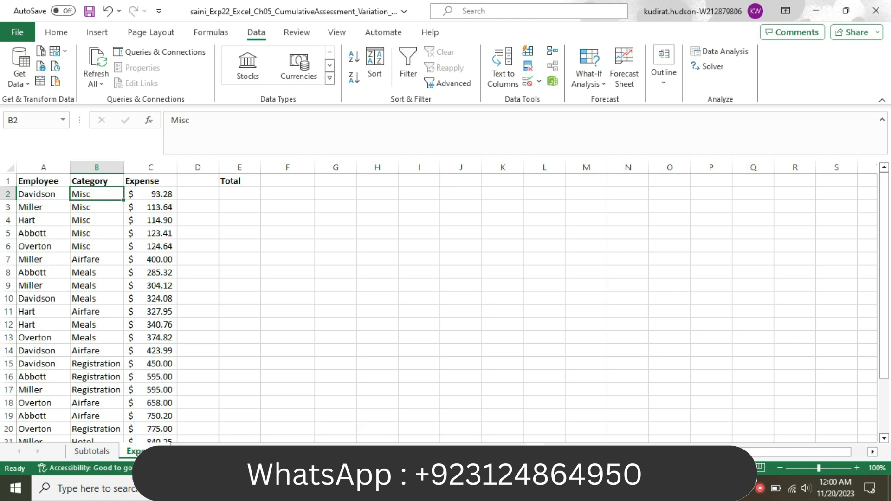
key(alt+Tab)
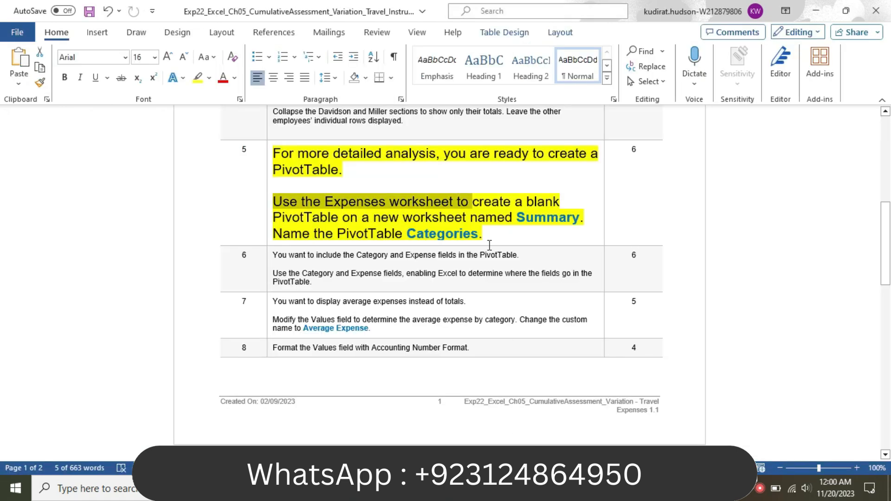
Switch to Excel and create a blank PivotTable on a new worksheet from the Expenses worksheet data.
drag(472, 202, 454, 216)
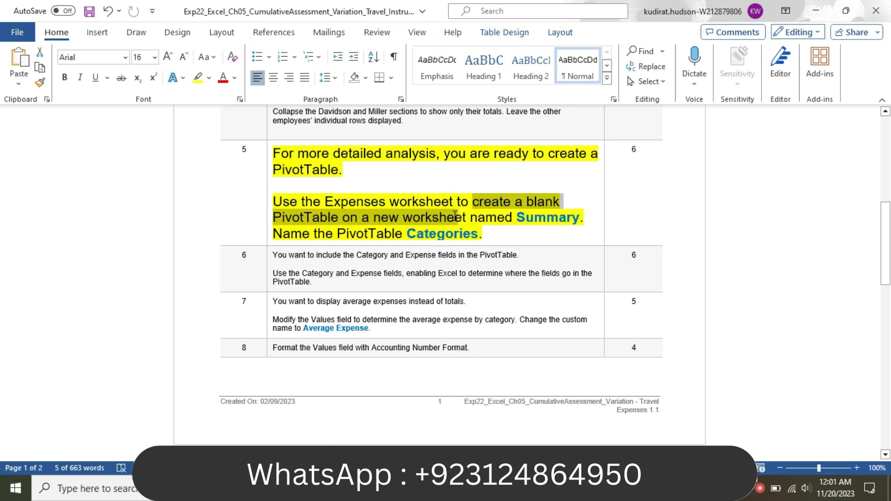
mouse_move(457, 215)
mouse_down()
mouse_move(367, 217)
mouse_move(465, 220)
mouse_up()
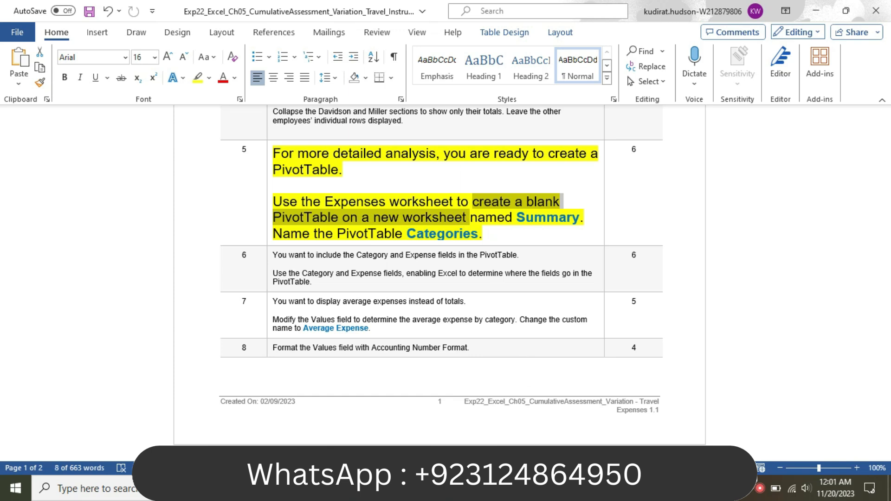
mouse_move(523, 490)
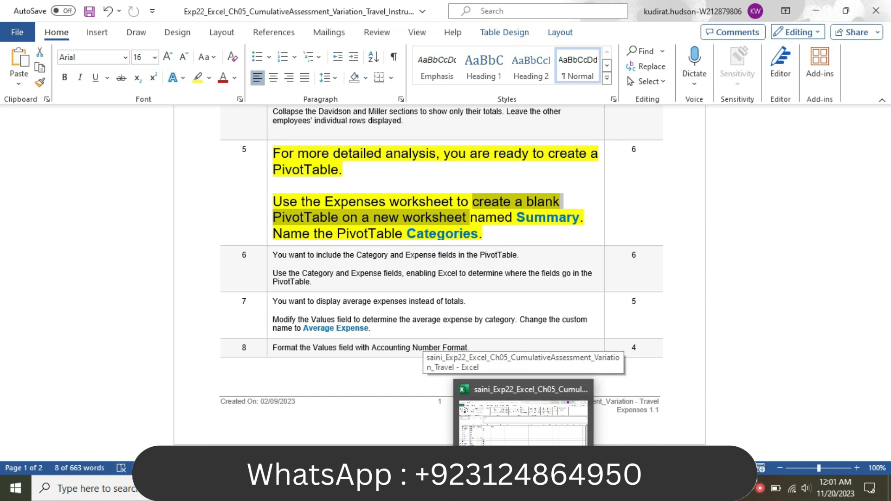
click(523, 490)
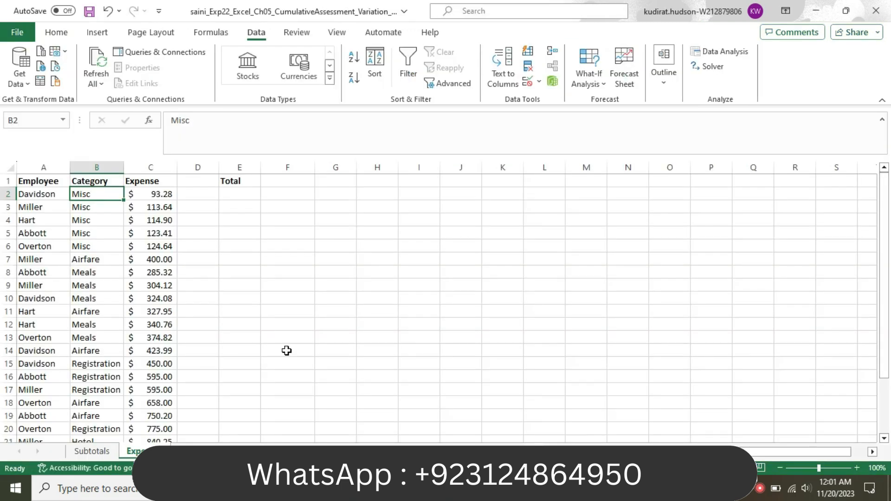
click(130, 299)
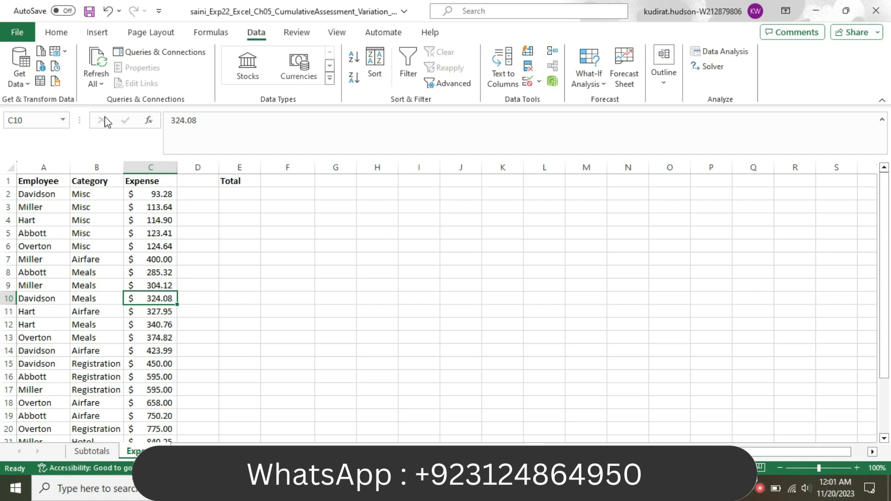
click(97, 32)
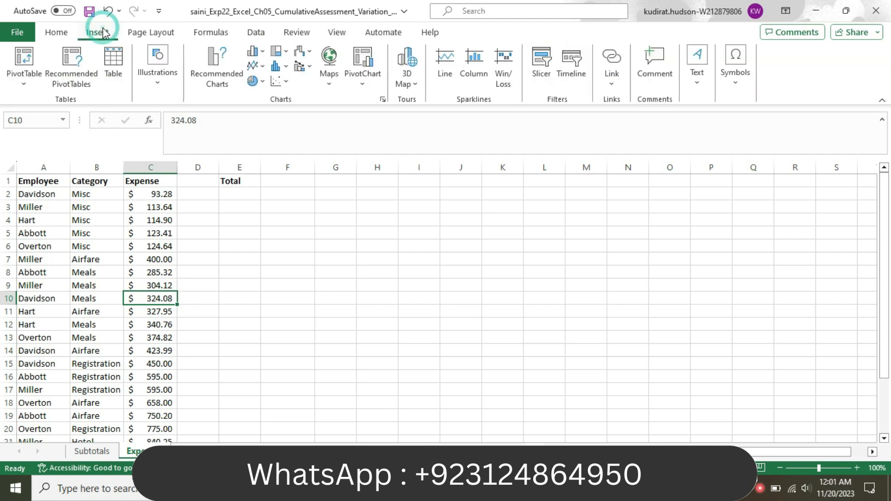
click(82, 79)
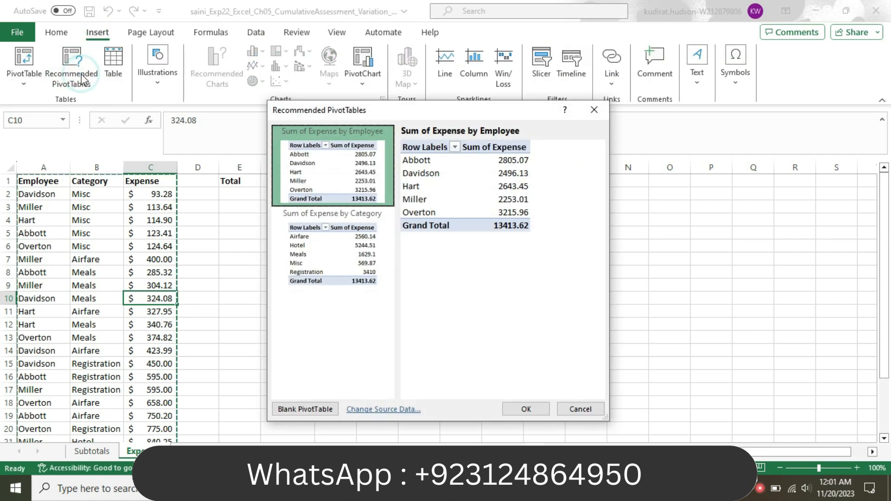
click(309, 407)
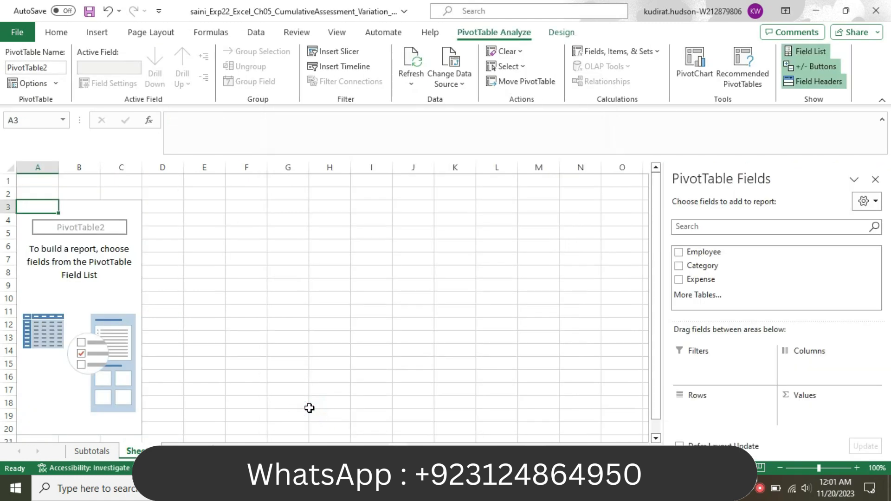
Check the required sheet name in the Word instructions, and rename the new PivotTable worksheet in Excel as Summary.
key(alt+Tab)
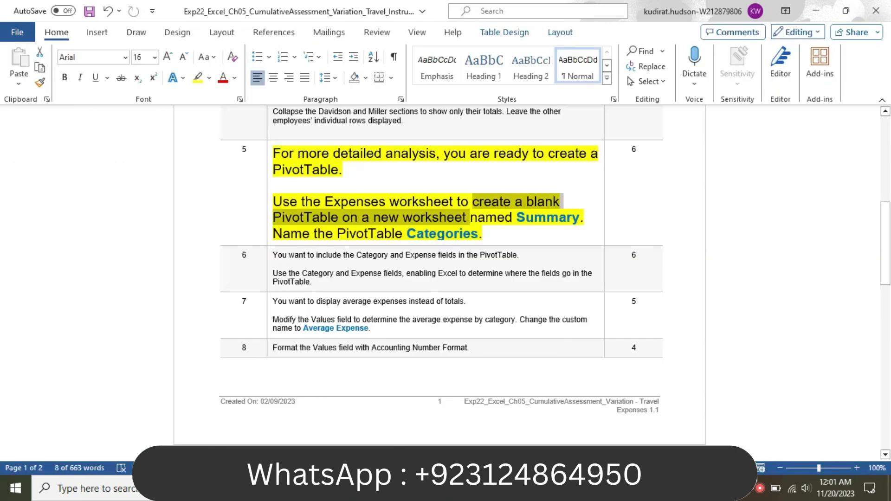
drag(471, 218, 576, 223)
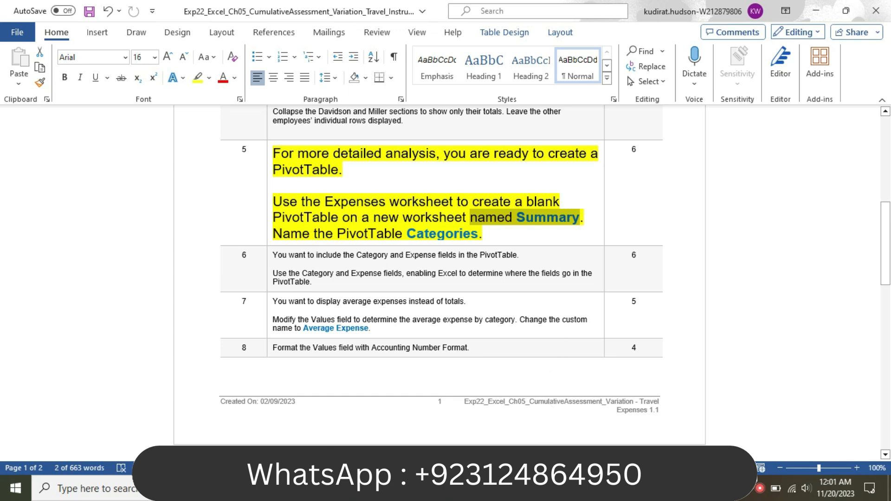
mouse_move(523, 488)
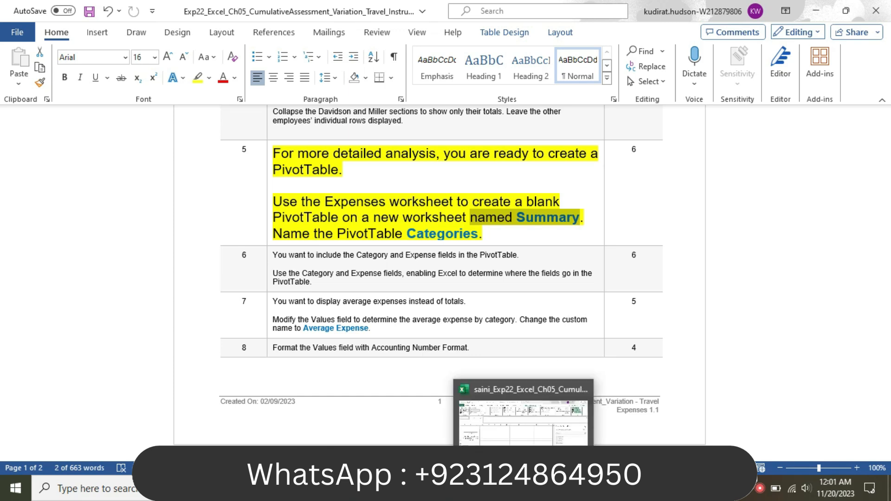
click(523, 420)
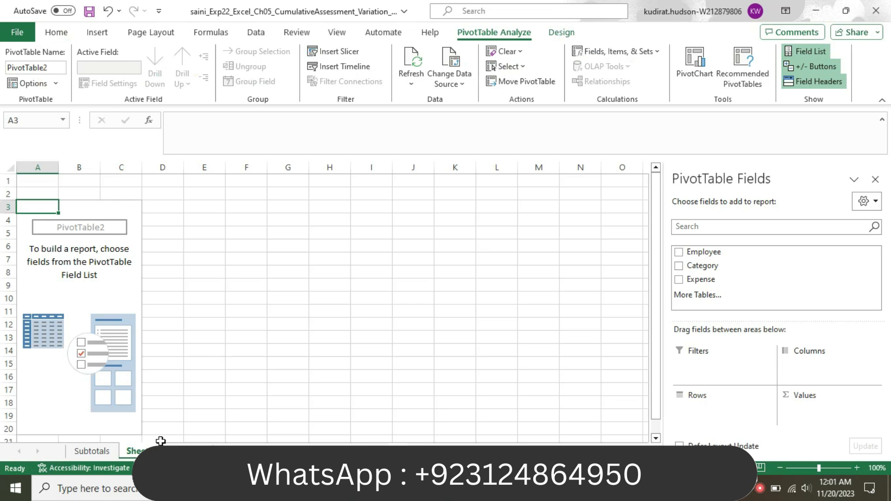
double_click(148, 452)
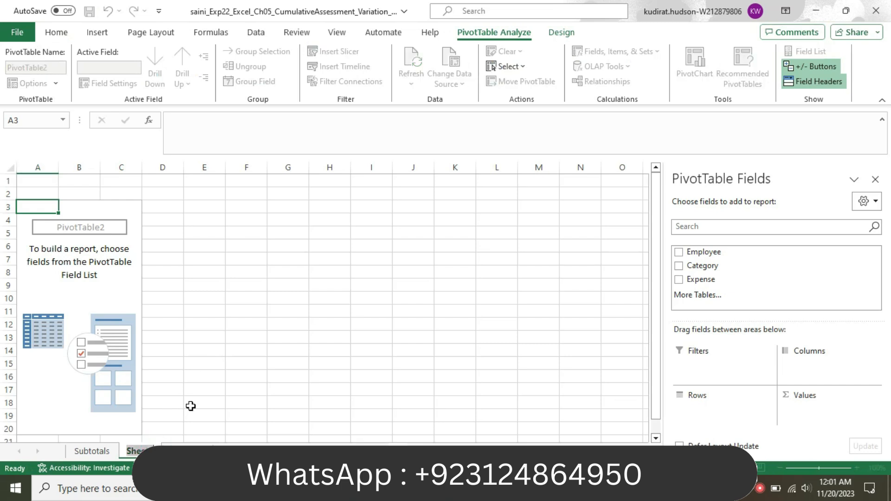
text(Sum)
key(Return)
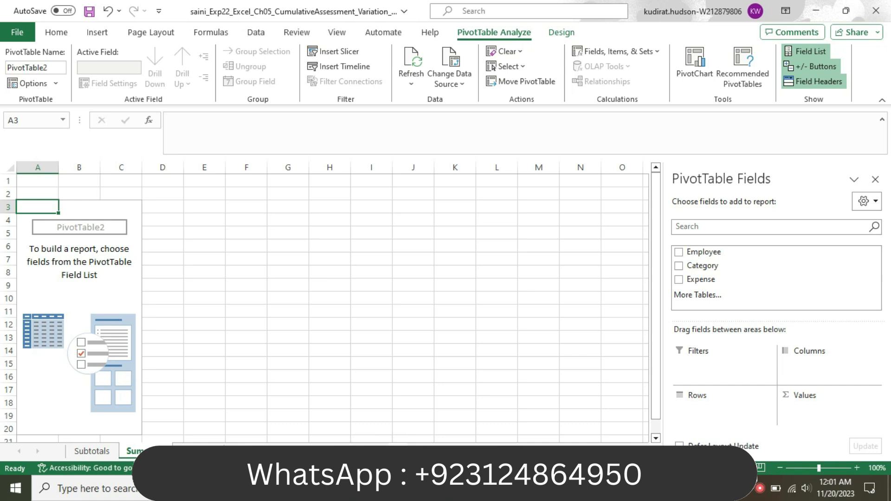
Check the required PivotTable name in the Word instructions, and name the blank PivotTable on the Summary worksheet Categories.
click(482, 488)
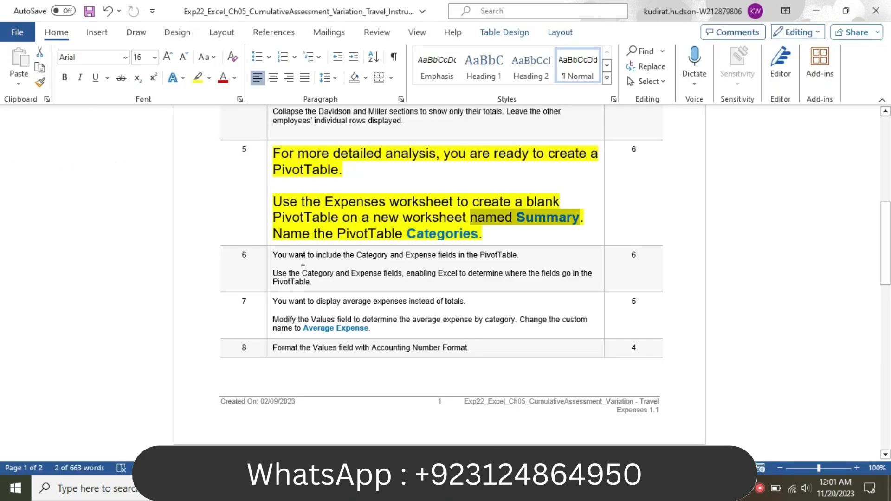
drag(275, 234, 488, 238)
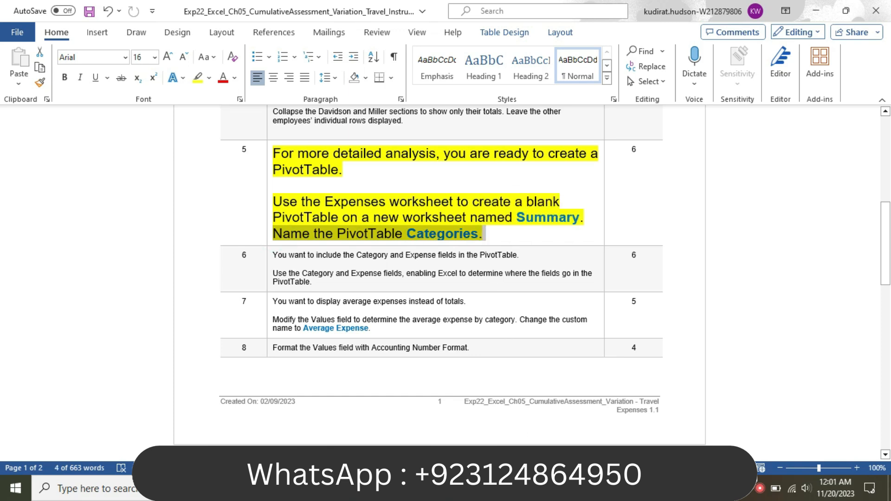
mouse_move(524, 488)
click(525, 464)
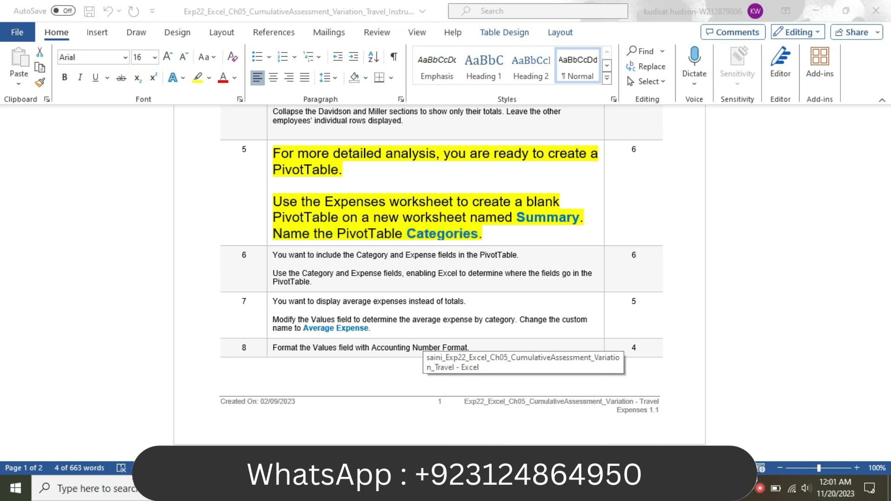
click(111, 263)
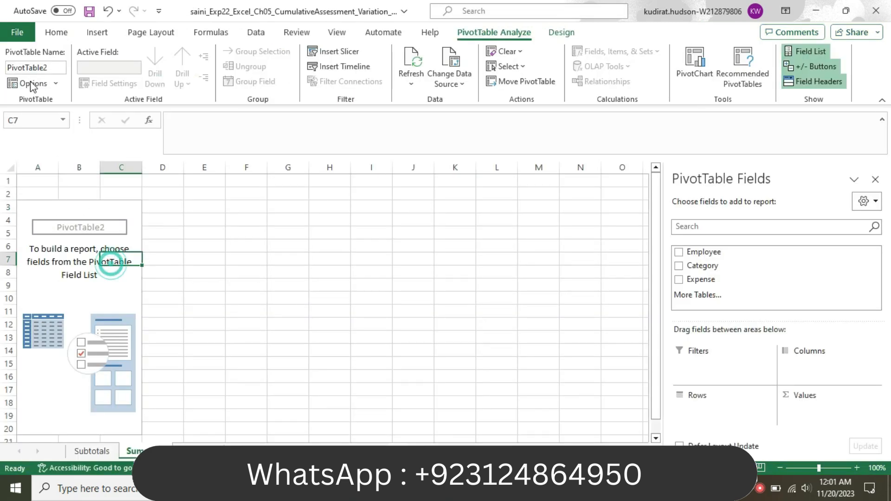
double_click(48, 68)
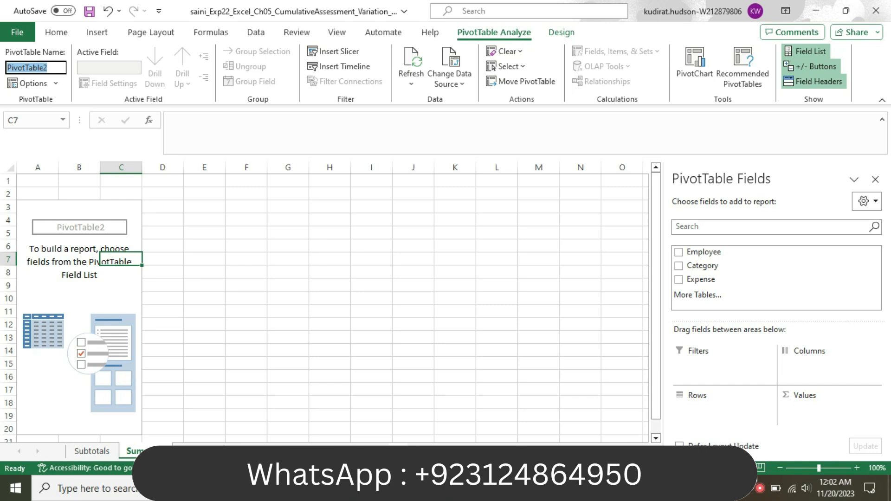
text(C)
text(ategories)
key(Return)
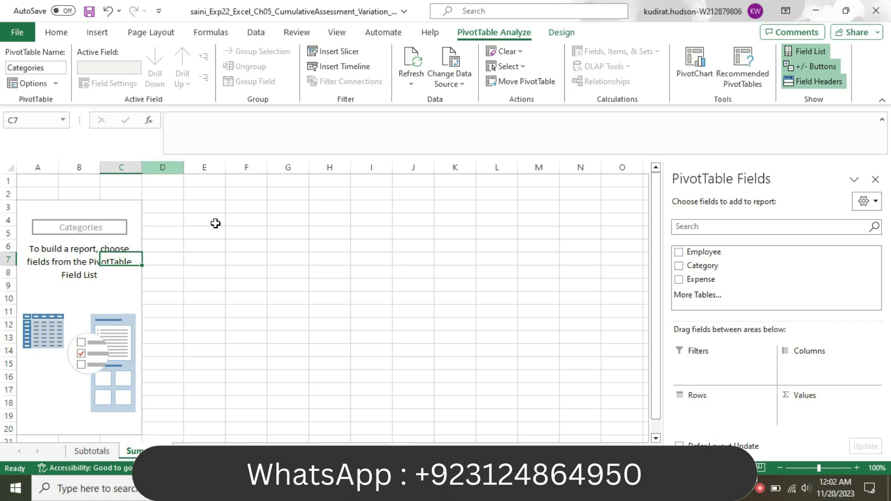
Switch to Word and reset the step 5 instruction text to 9 pt with no highlight color.
mouse_move(491, 490)
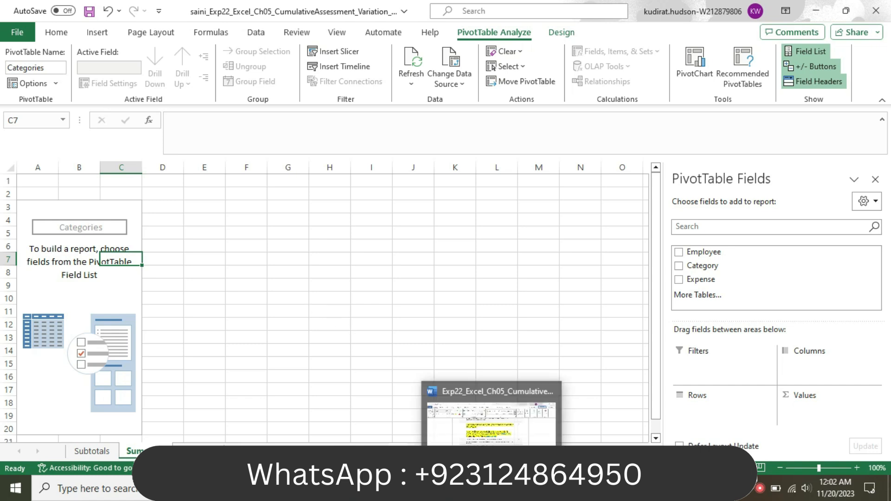
mouse_move(491, 418)
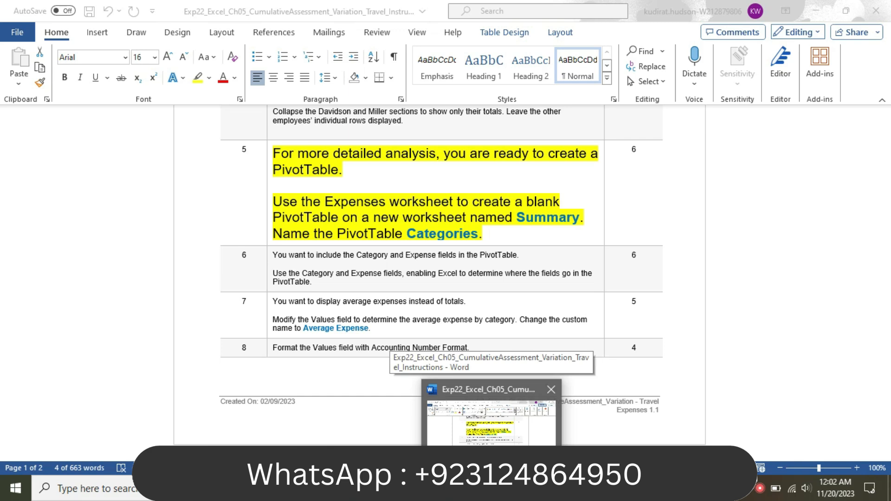
mouse_move(524, 490)
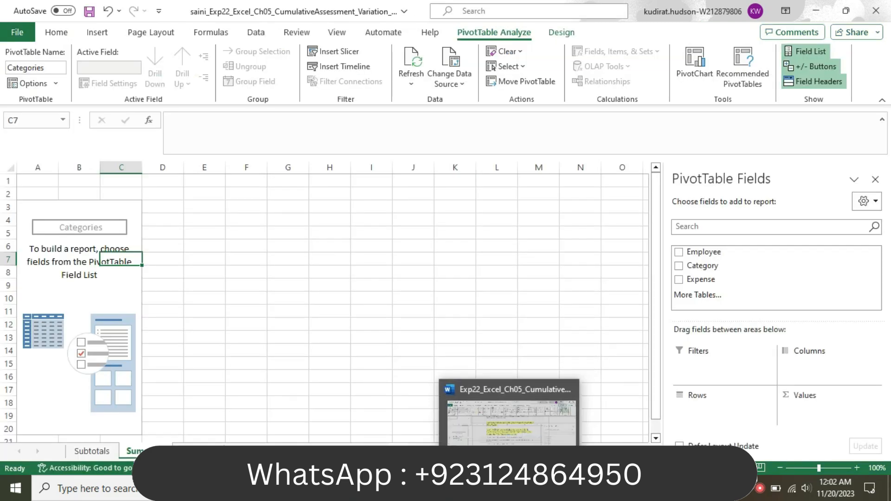
click(491, 490)
click(269, 187)
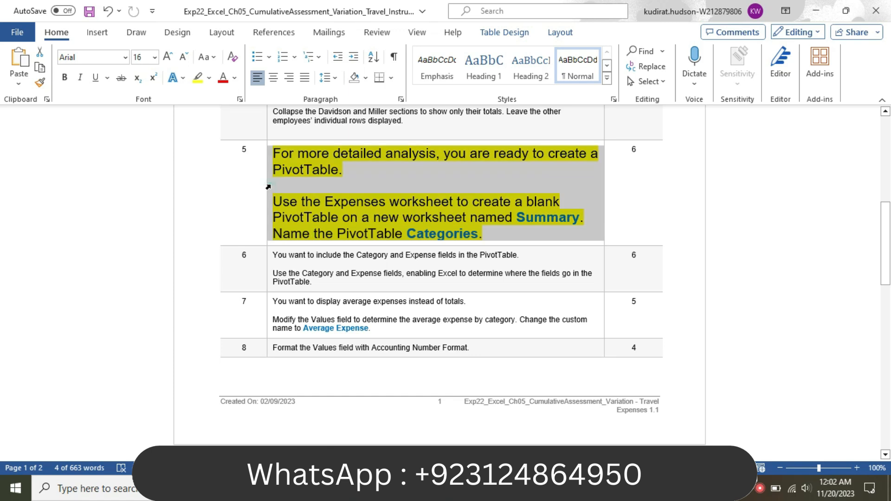
click(342, 144)
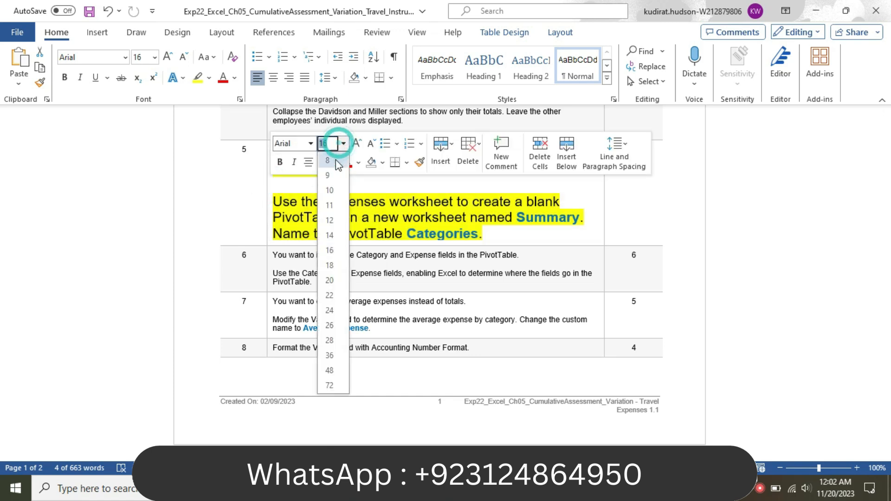
click(329, 175)
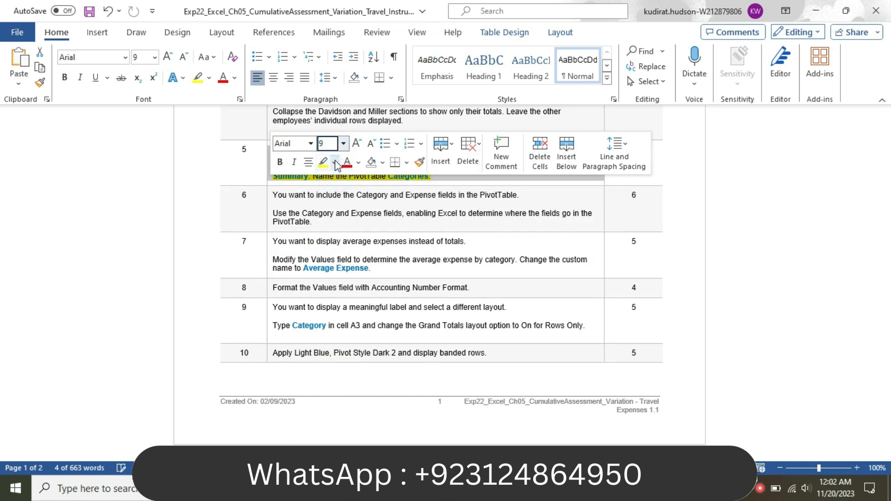
click(334, 163)
click(347, 271)
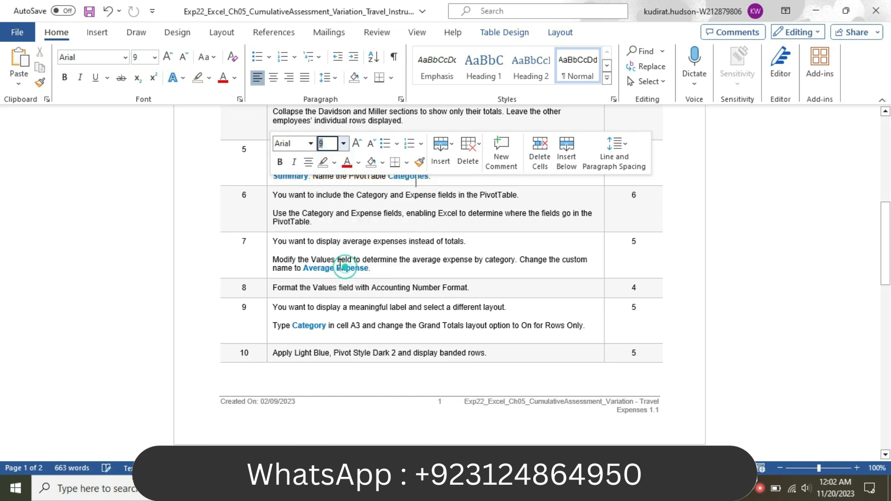
Enlarge the step 6 instruction text to 16 pt and highlight it in yellow.
click(268, 211)
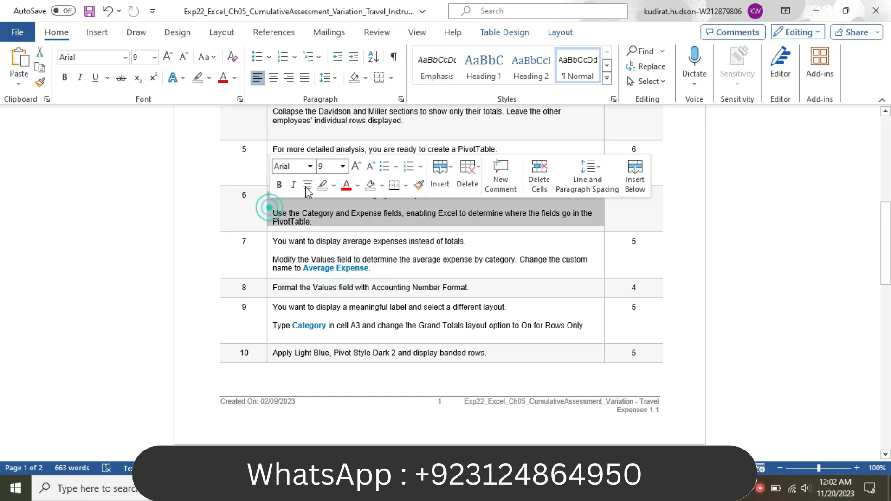
click(343, 167)
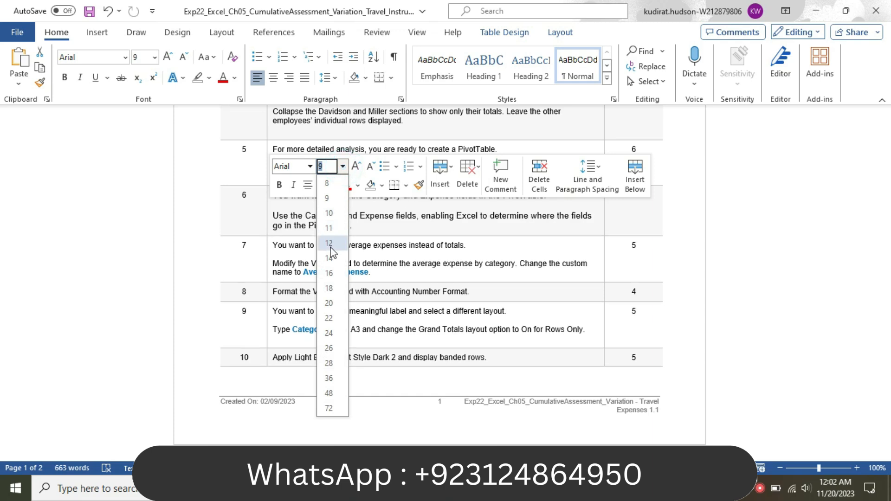
click(331, 267)
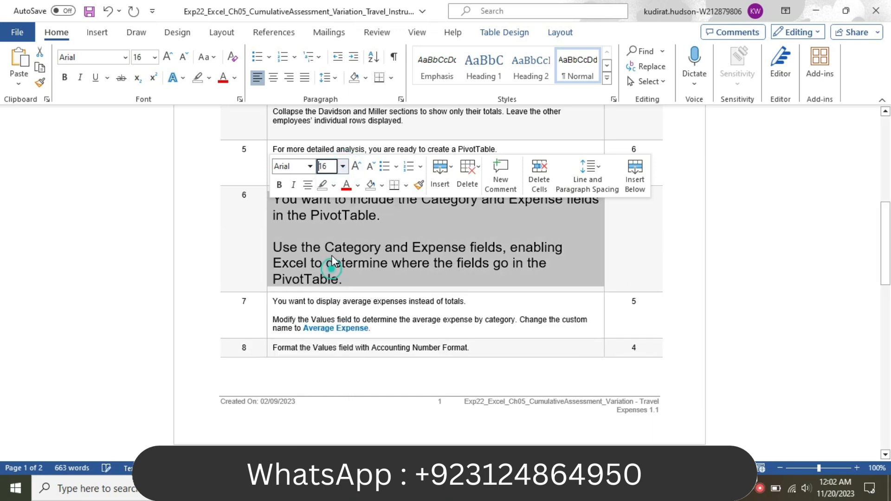
click(333, 185)
click(328, 231)
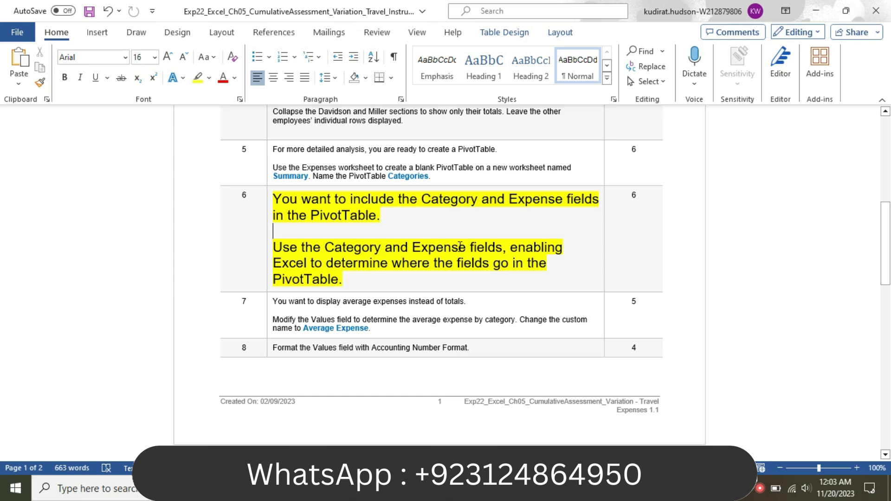
Highlight the second paragraph of the step 6 instructions in turquoise and switch back to the Summary worksheet in Excel.
triple_click(277, 247)
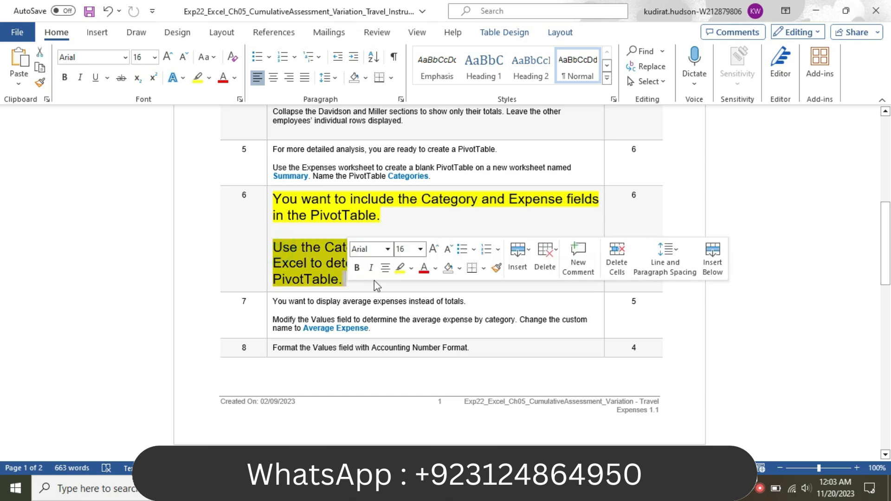
click(412, 268)
click(442, 315)
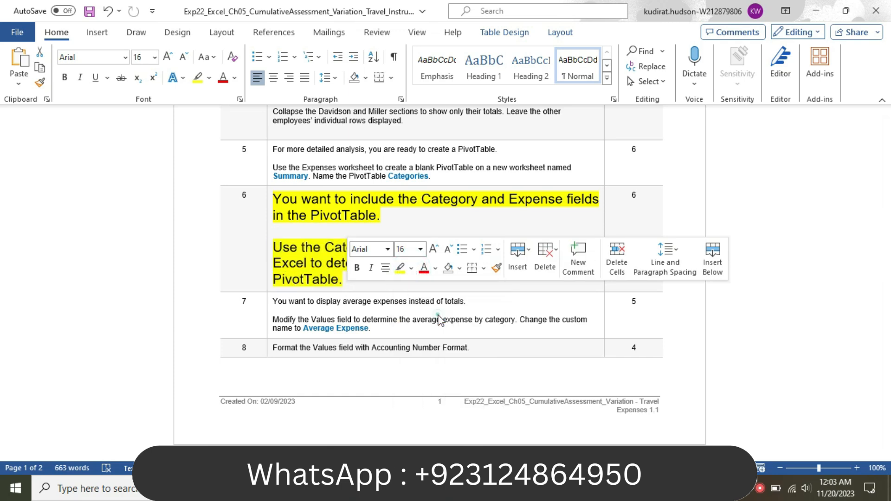
click(281, 251)
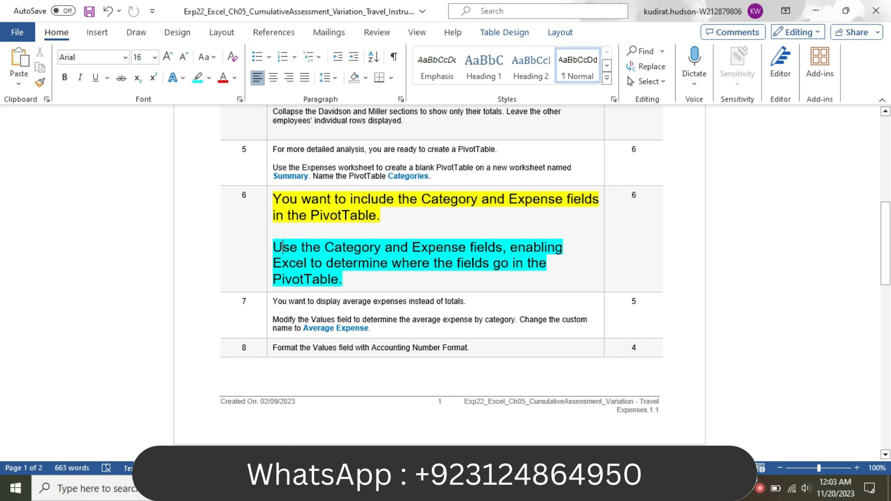
mouse_move(523, 489)
click(523, 413)
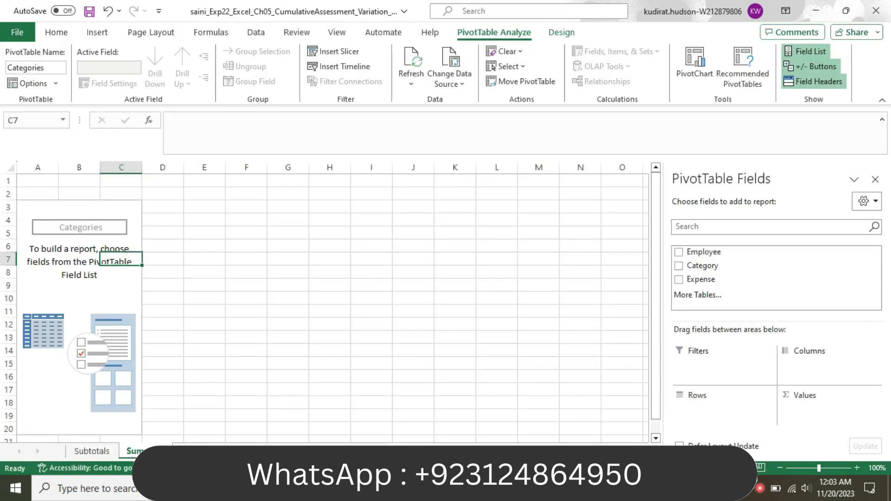
Add the Category and Expense fields to the Categories PivotTable and switch to the Word instructions.
click(679, 267)
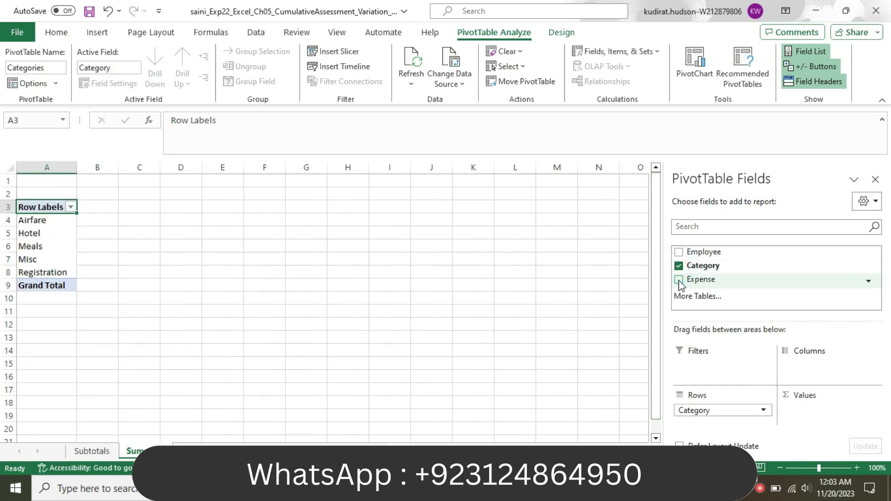
click(679, 280)
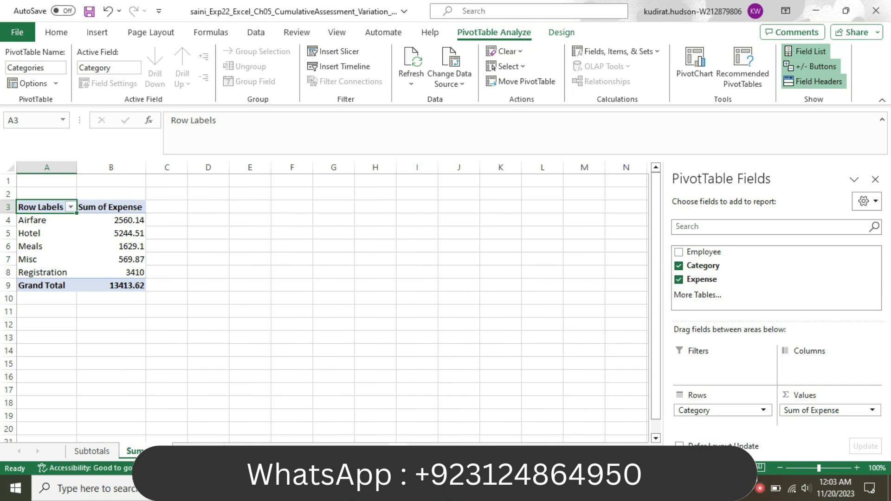
key(alt+Tab)
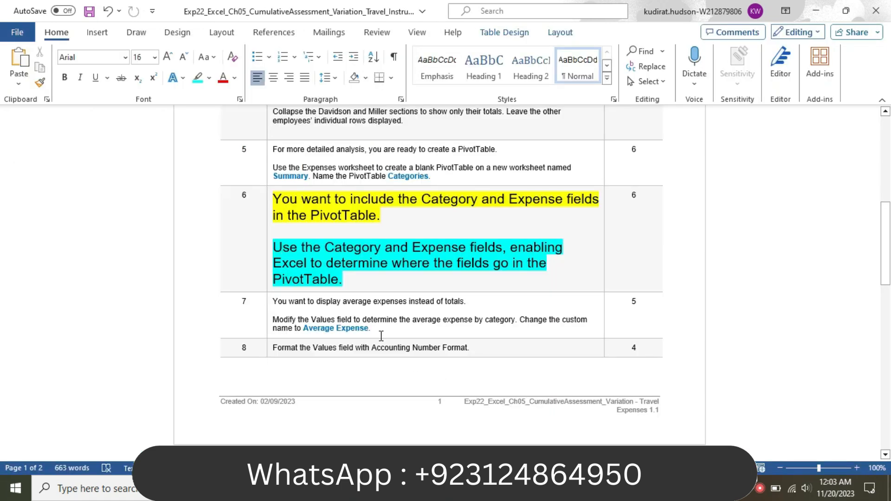
Reset the step 6 instruction text to 9 pt with no highlight color.
click(267, 232)
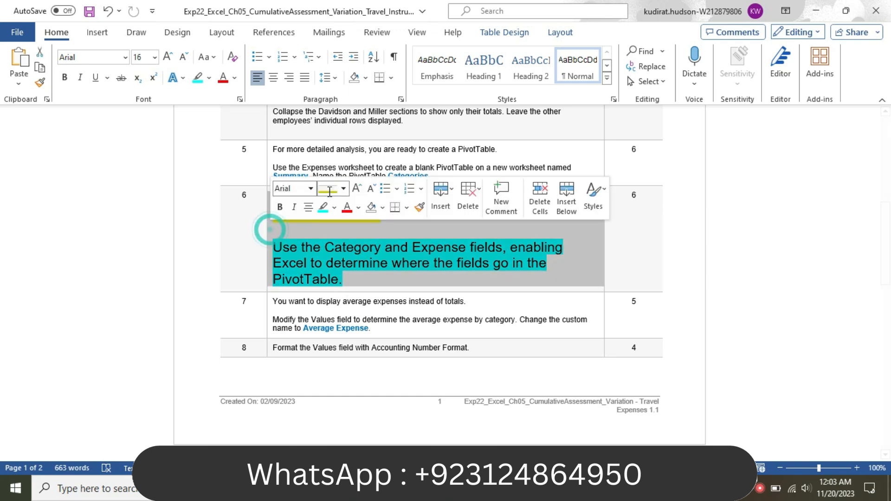
click(343, 188)
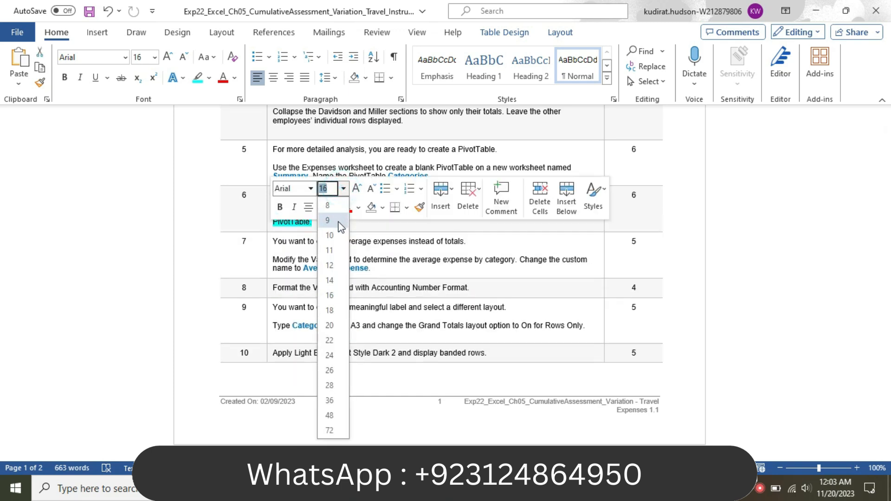
click(328, 214)
click(334, 208)
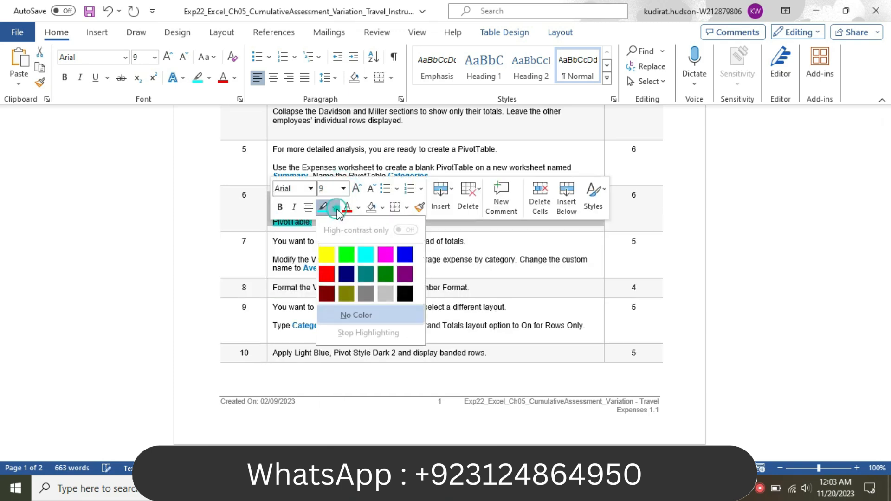
click(363, 315)
click(407, 302)
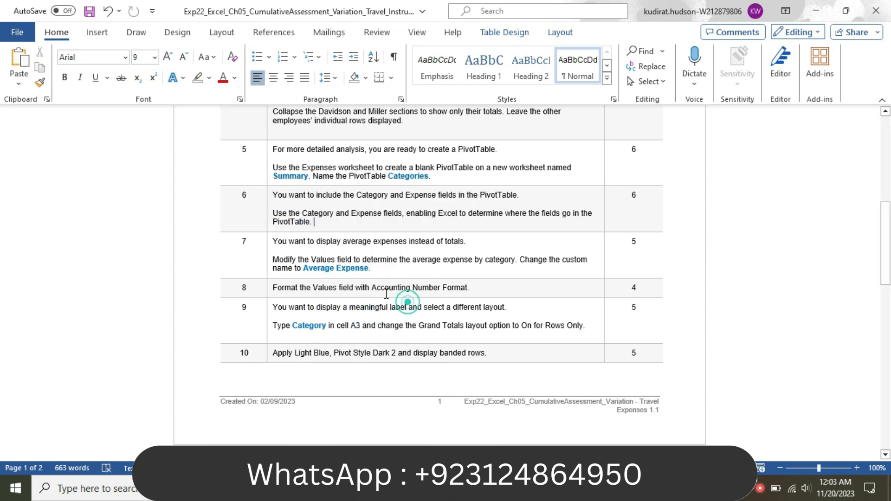
Enlarge the step 7 instruction text to 16 pt and highlight it in yellow.
click(268, 242)
click(342, 200)
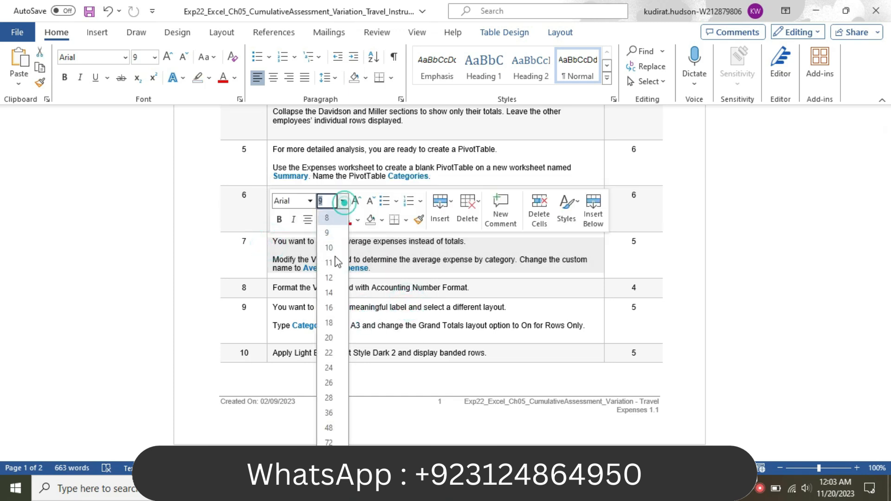
click(329, 307)
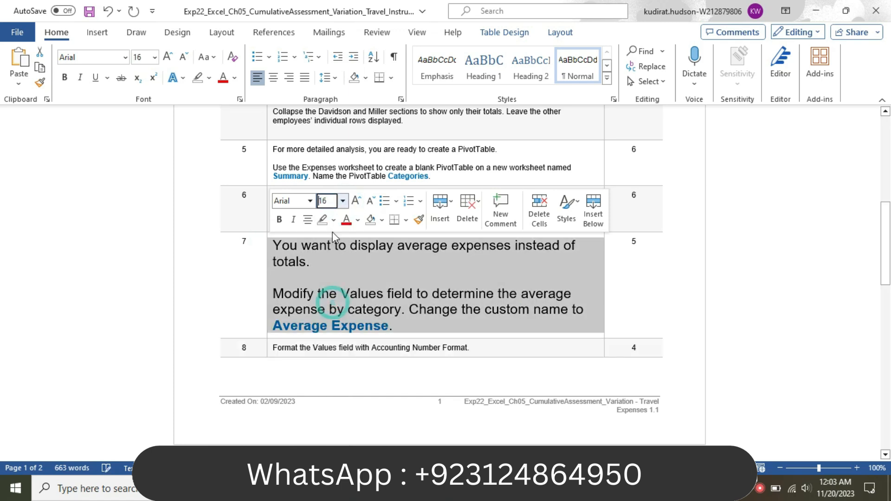
click(332, 220)
click(327, 266)
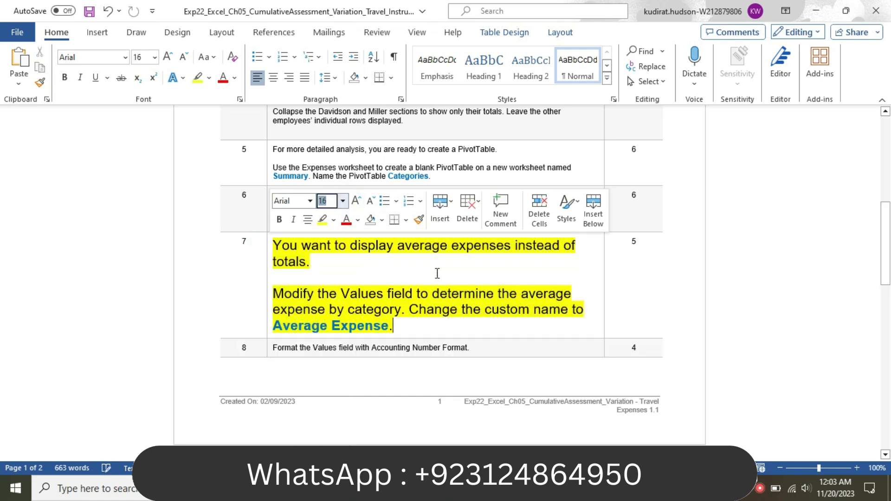
click(434, 272)
drag(890, 221, 889, 247)
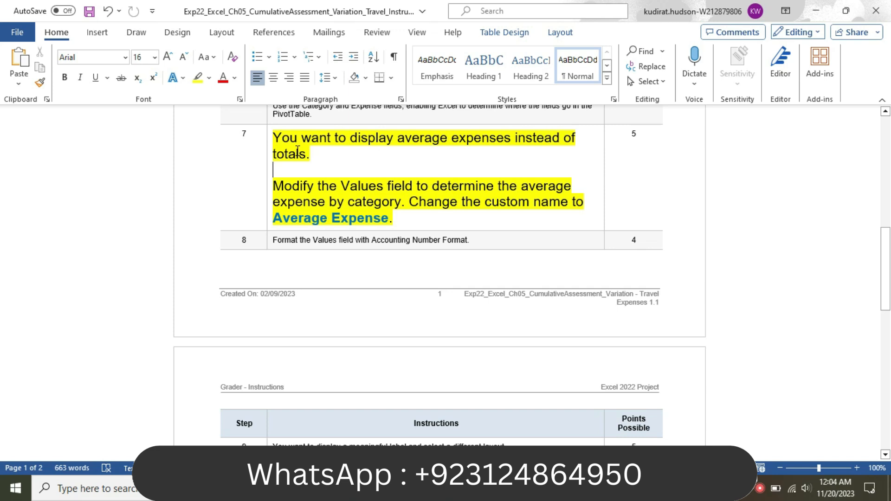
Highlight the second paragraph of the step 7 instructions in turquoise and switch to the Summary worksheet in Excel.
drag(274, 185, 408, 215)
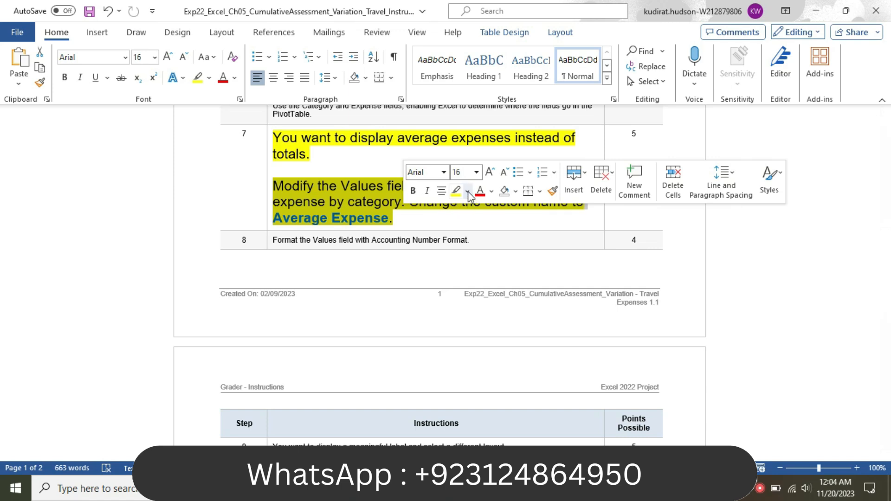
click(468, 191)
click(494, 235)
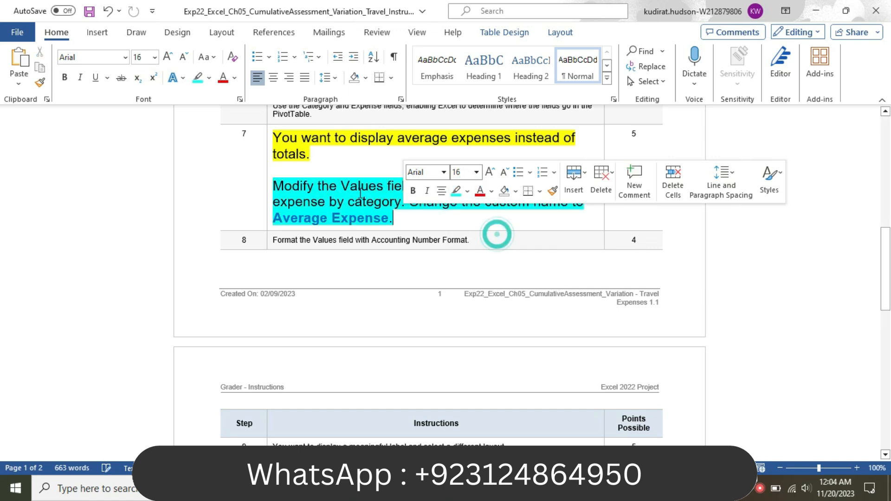
click(300, 188)
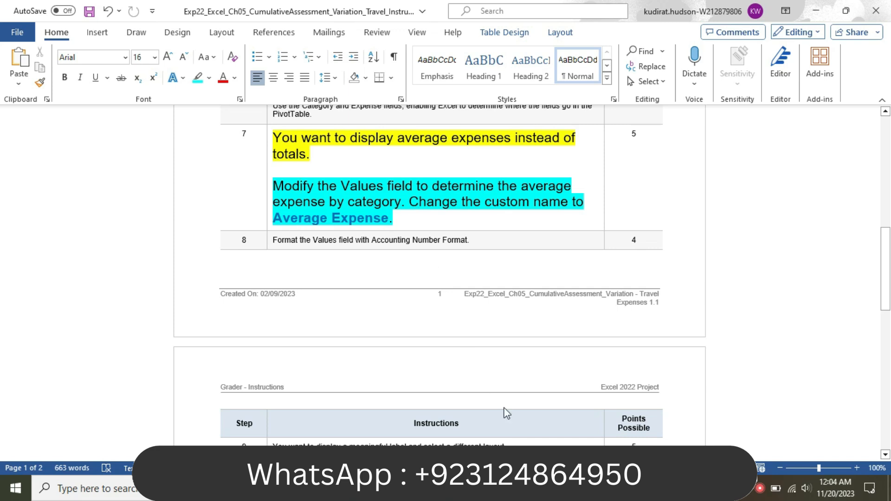
click(525, 488)
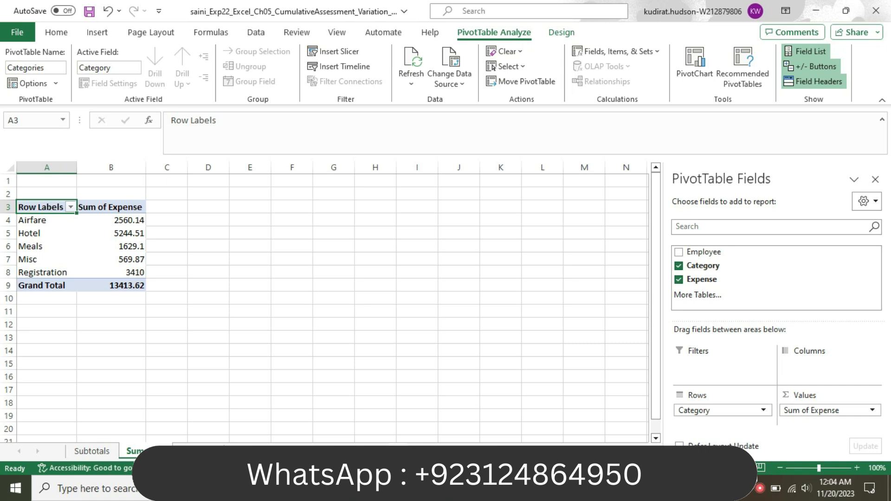
Return to Word and recheck the step 7 requirements for the Values field and its custom name.
click(889, 292)
key(alt+Tab)
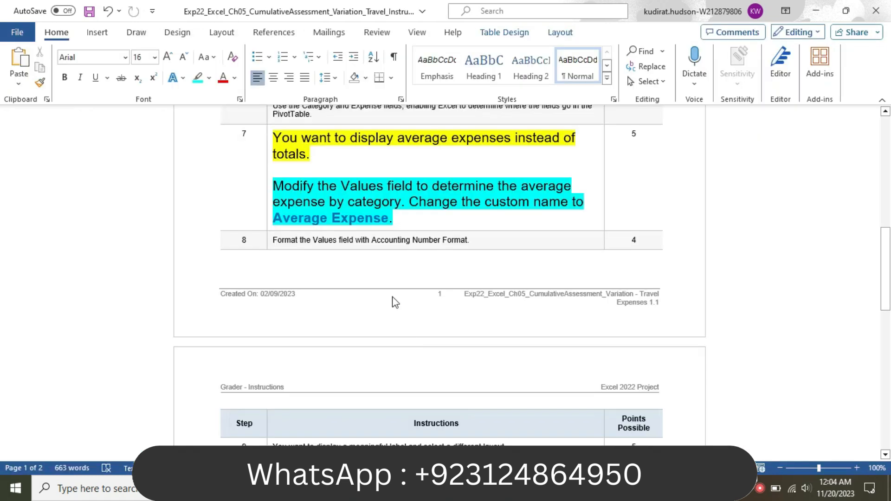
click(286, 186)
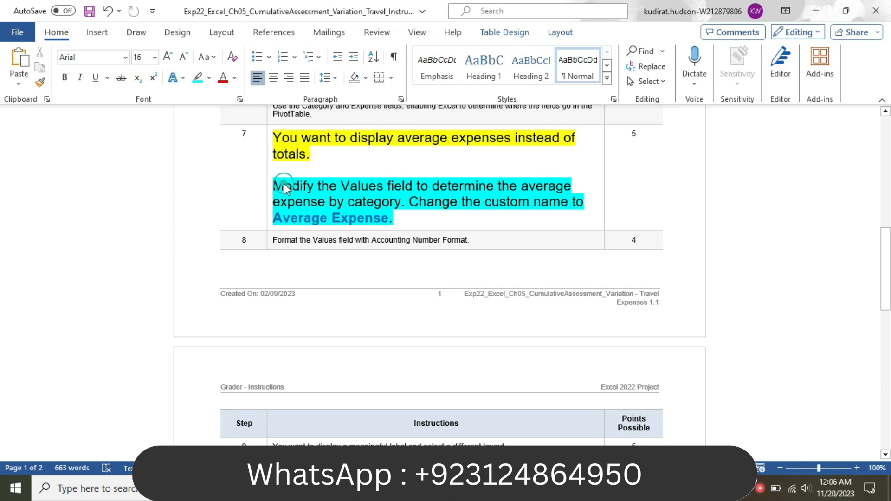
click(285, 185)
Switch to Excel and choose Average as the summary calculation in the Expense value field settings.
mouse_move(523, 489)
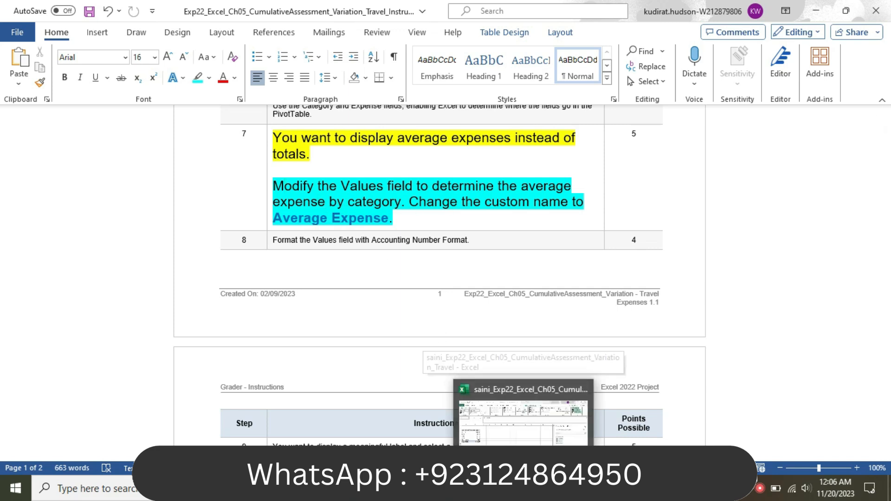
click(523, 488)
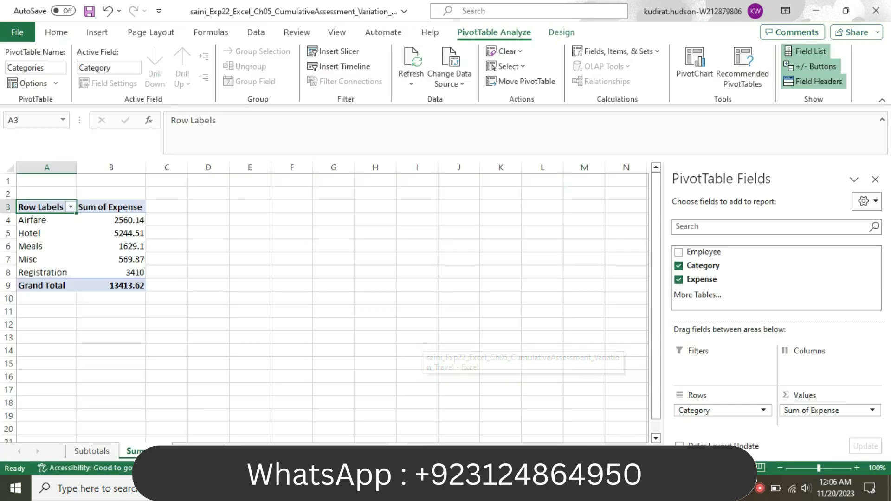
click(125, 245)
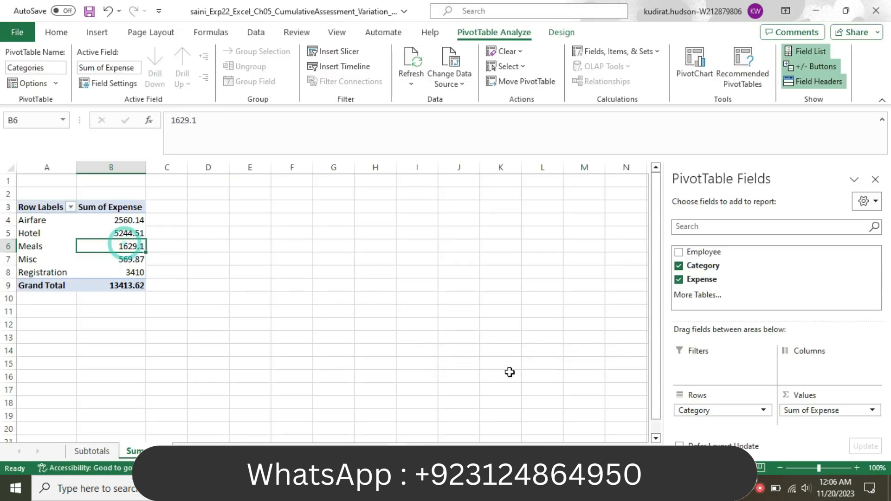
click(862, 413)
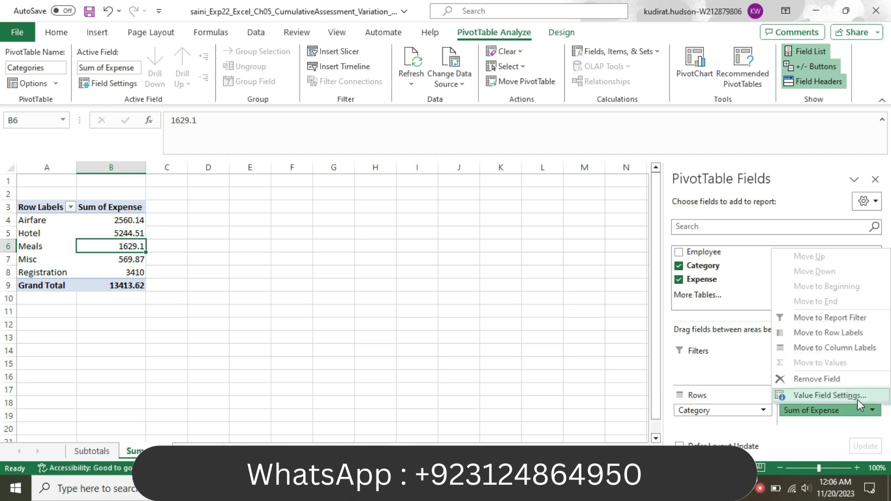
click(858, 399)
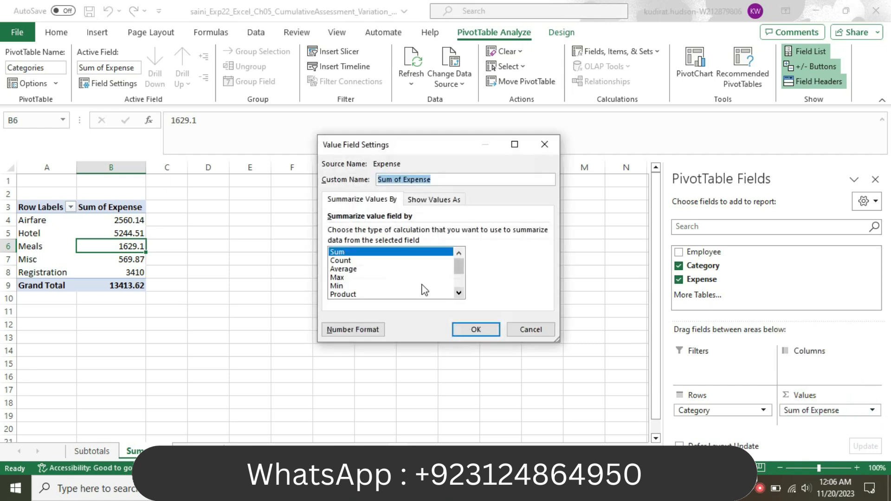
click(386, 269)
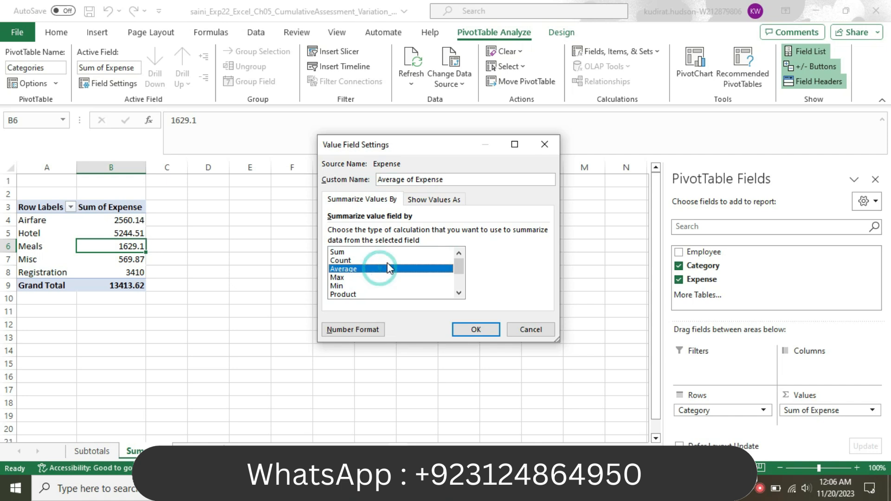
Set the value field's custom name to Average Expense and apply the value field settings.
click(454, 181)
key(BackSpace)
key(BackSpace)
key(BackSpace)
key(BackSpace)
key(BackSpace)
key(BackSpace)
key(BackSpace)
key(BackSpace)
key(BackSpace)
key(BackSpace)
key(BackSpace)
key(BackSpace)
key(BackSpace)
key(BackSpace)
key(BackSpace)
key(BackSpace)
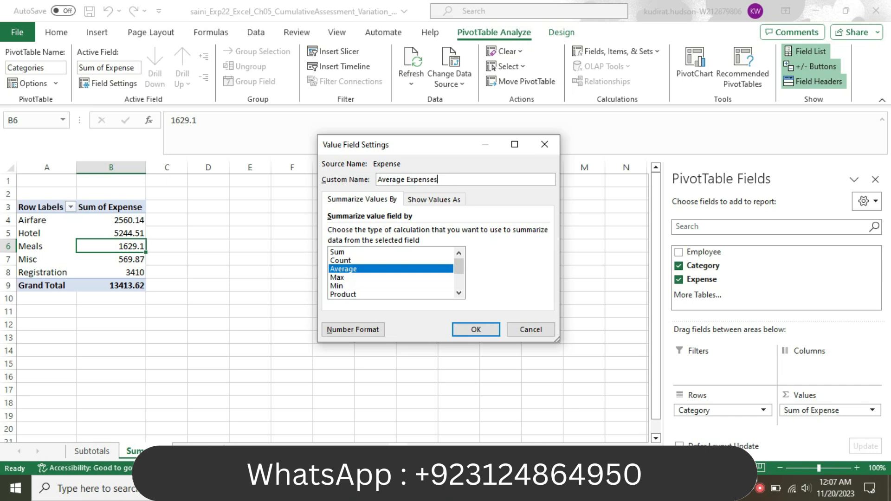
mouse_move(492, 488)
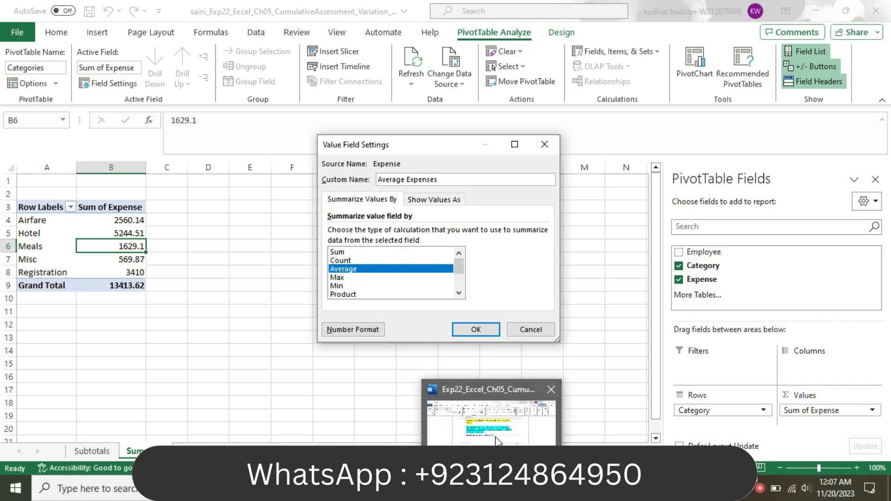
mouse_move(495, 438)
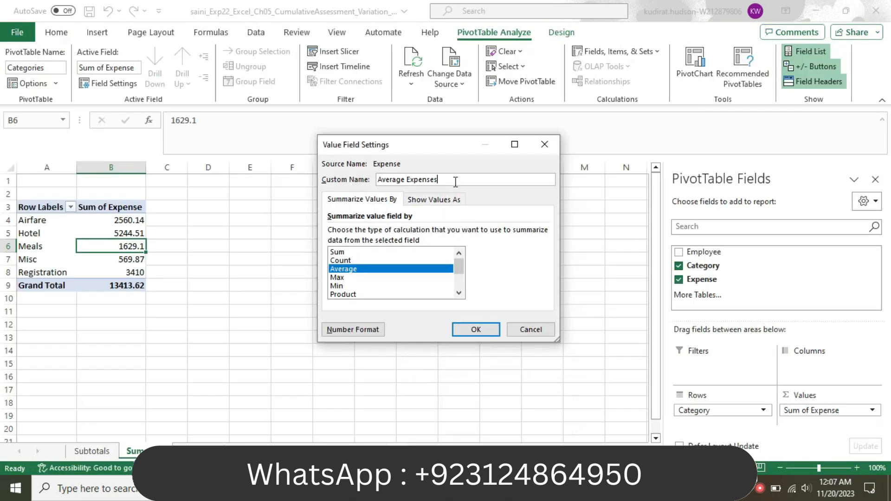
key(BackSpace)
click(473, 330)
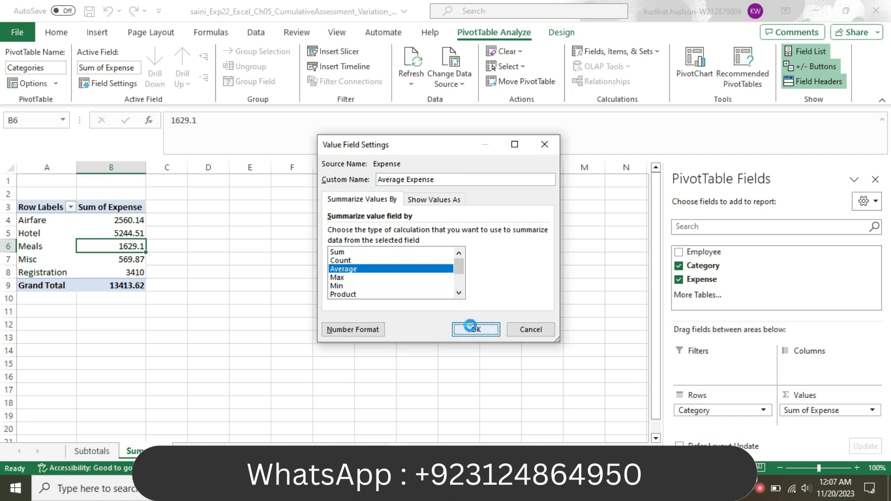
click(374, 341)
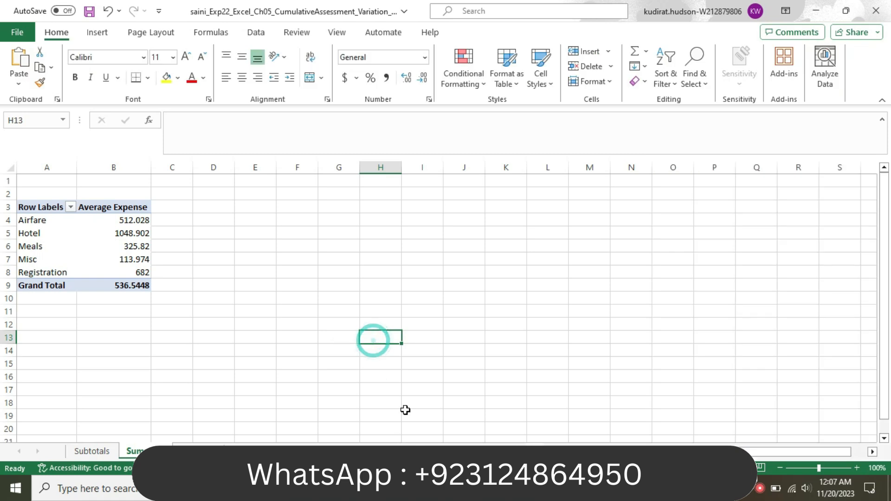
Switch to Word and reset the step 7 instruction text to 9 pt with no highlight color.
key(alt+Tab)
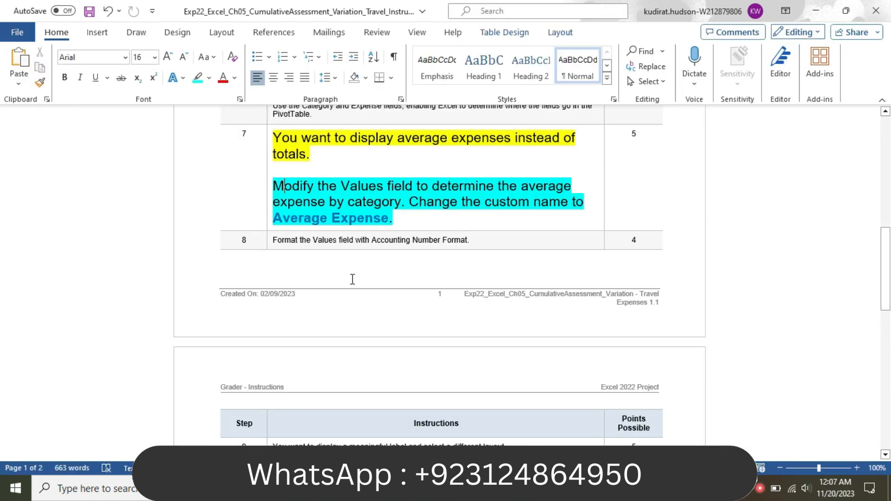
click(266, 176)
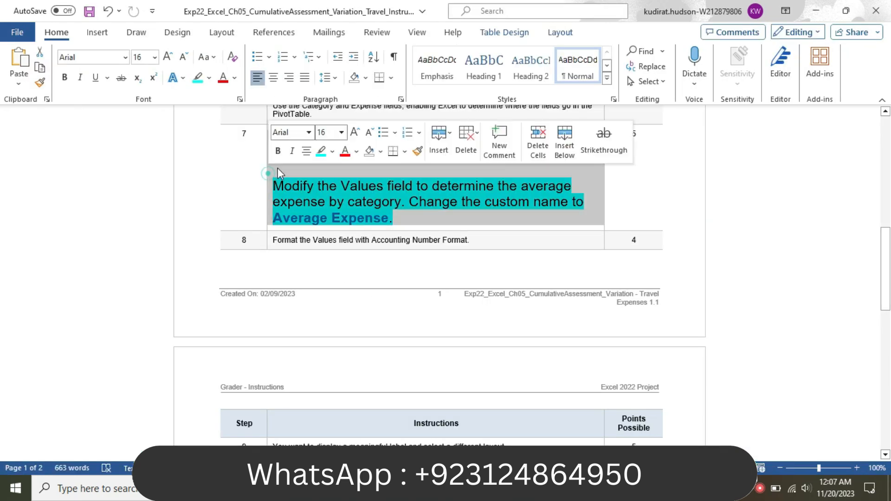
click(341, 132)
click(334, 163)
click(333, 151)
click(344, 255)
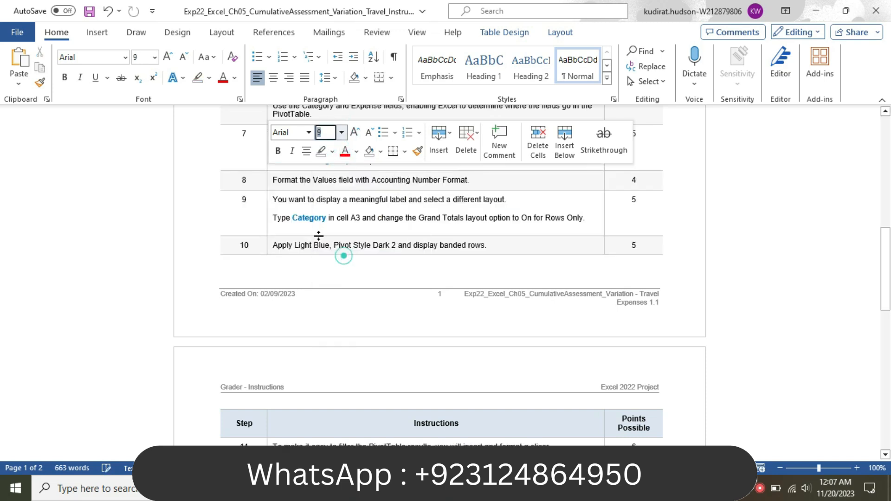
Enlarge the step 8 instruction text to 16 pt and highlight it in yellow.
click(268, 184)
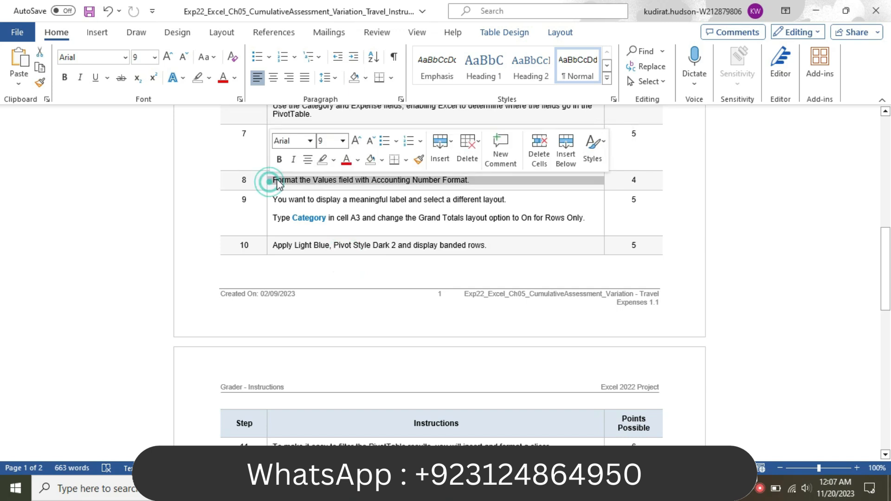
click(343, 141)
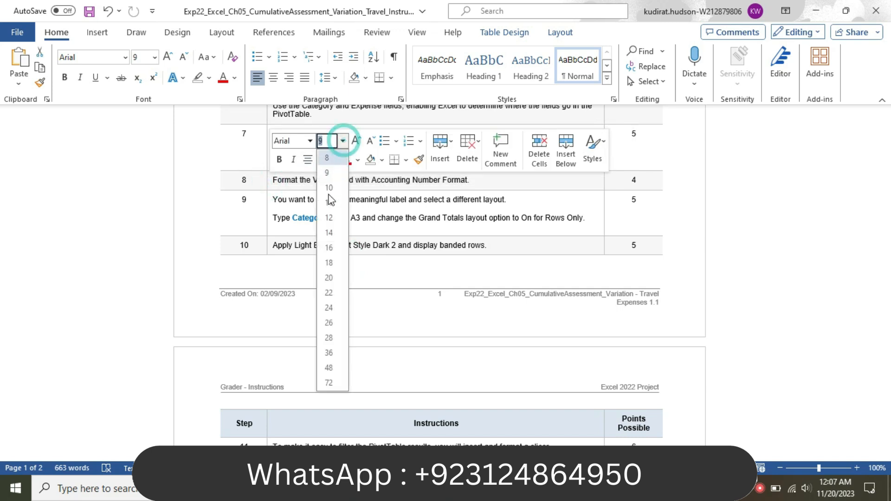
click(328, 243)
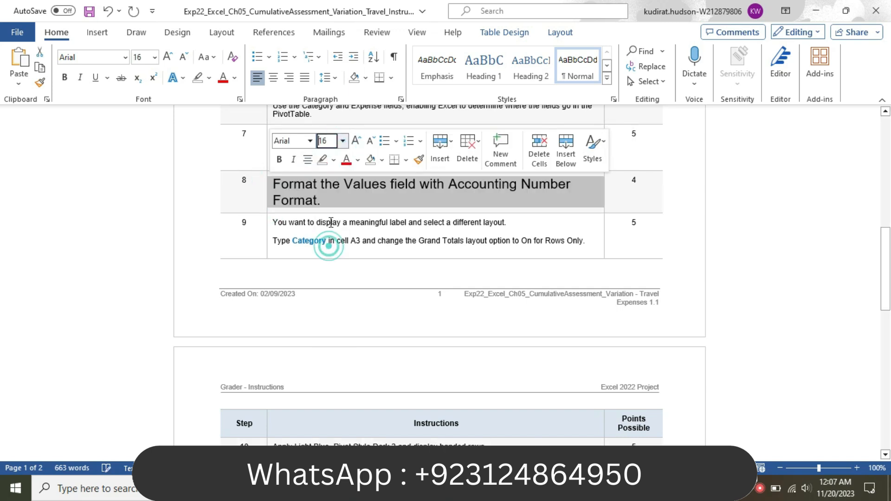
click(333, 160)
click(327, 207)
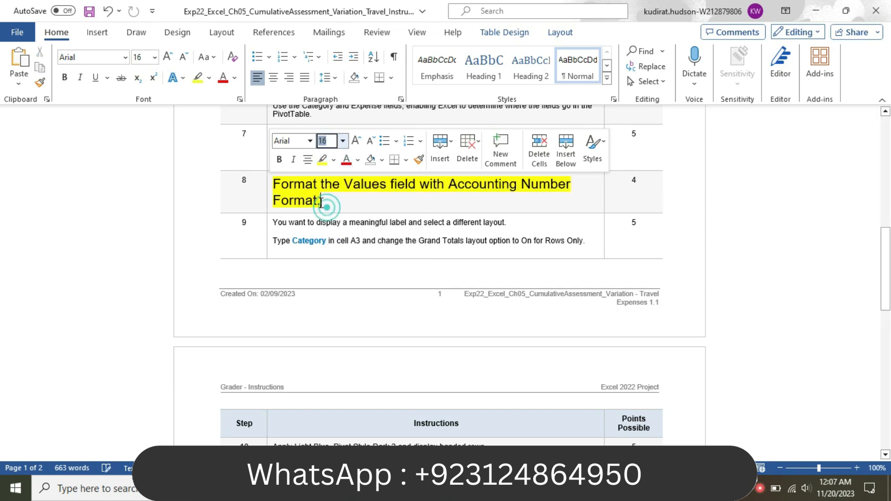
Switch to Excel and apply Accounting Number Format to the Average Expense values in B4:B9, including the grand total.
click(293, 185)
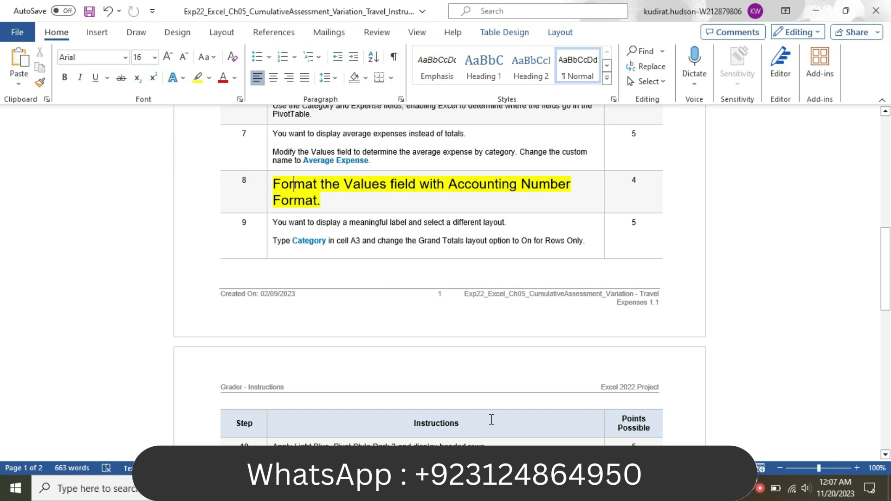
key(alt+Tab)
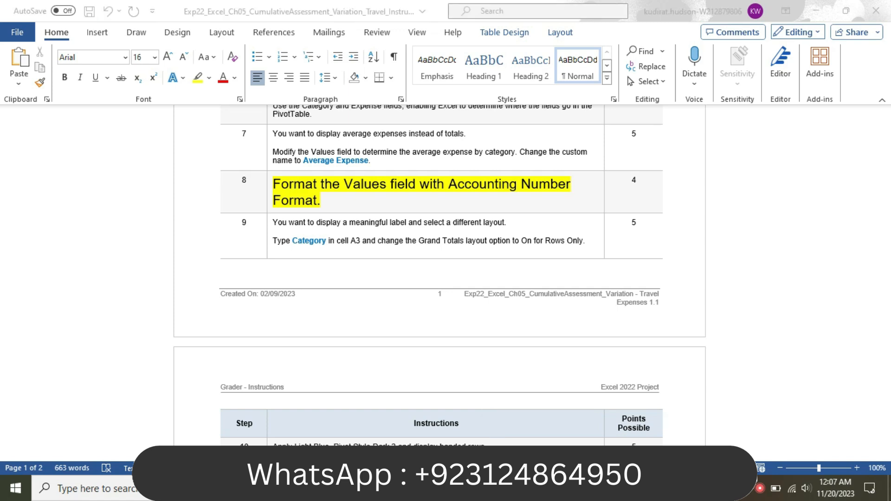
click(131, 220)
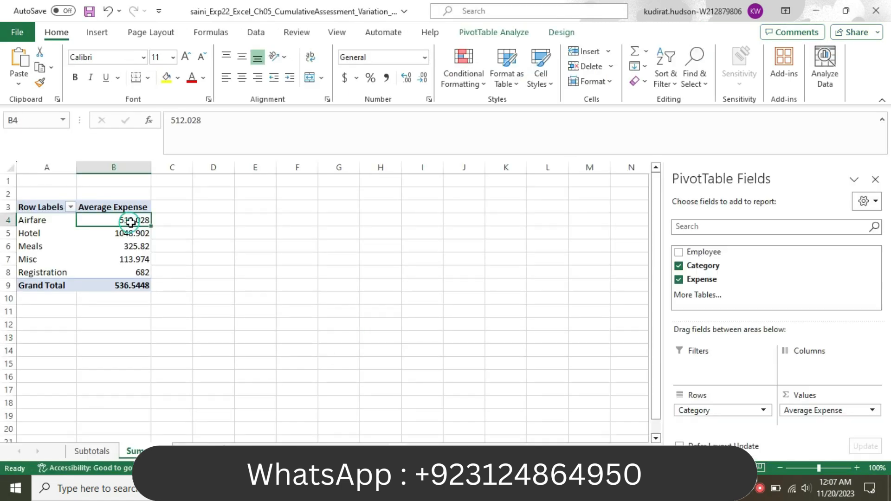
drag(130, 233, 128, 284)
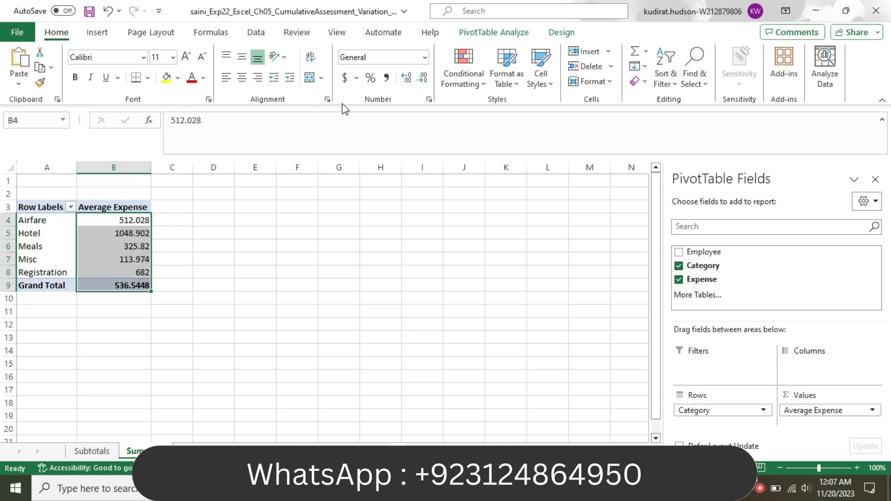
click(345, 79)
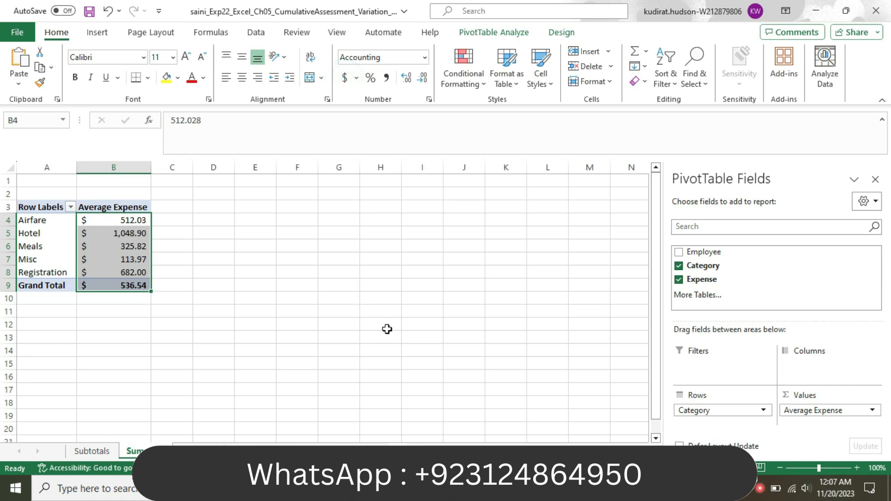
Switch to Word and reset the step 8 instruction text to 9 pt with no highlight color.
click(492, 489)
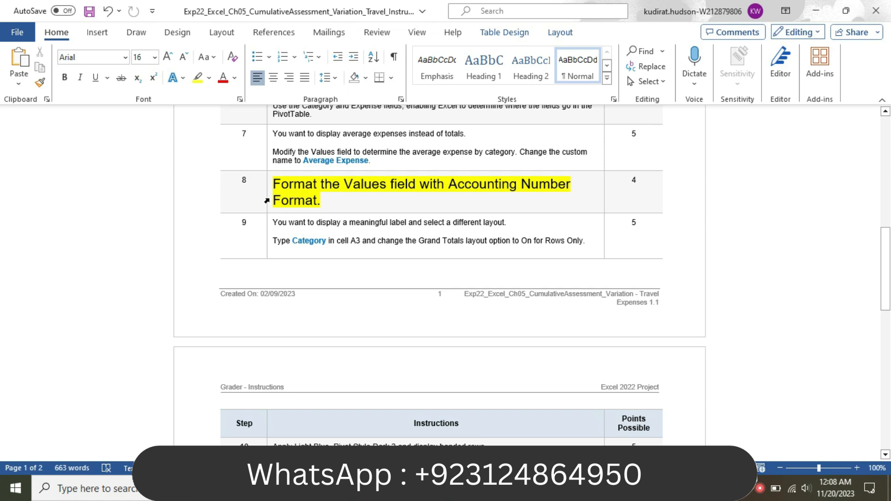
click(268, 199)
click(342, 157)
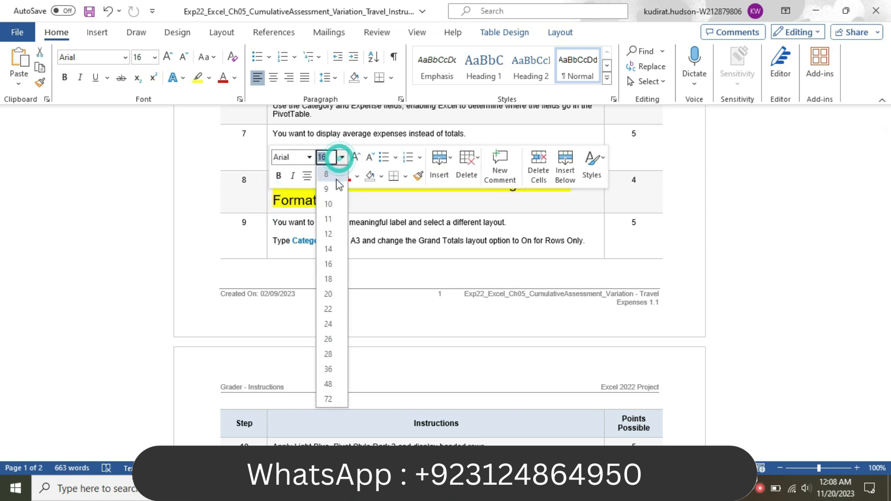
click(335, 189)
click(333, 176)
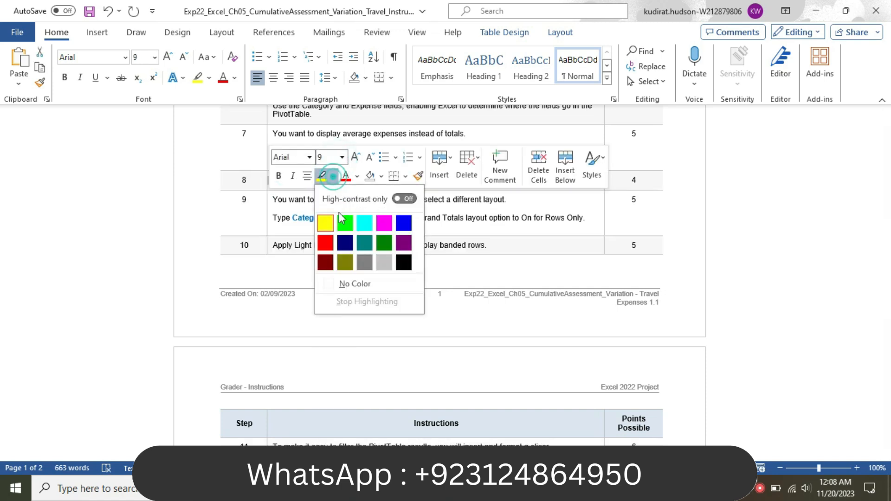
click(348, 279)
Enlarge the step 9 instruction text to 16 pt and highlight it in yellow.
click(269, 211)
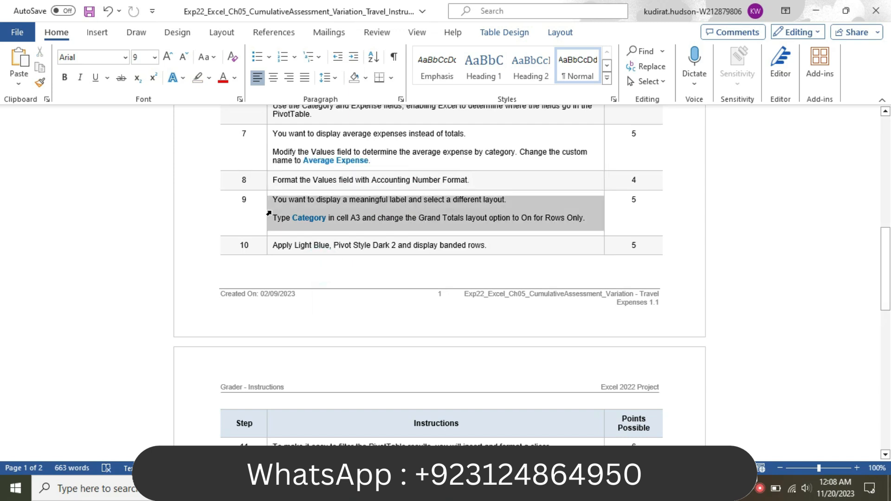
click(343, 169)
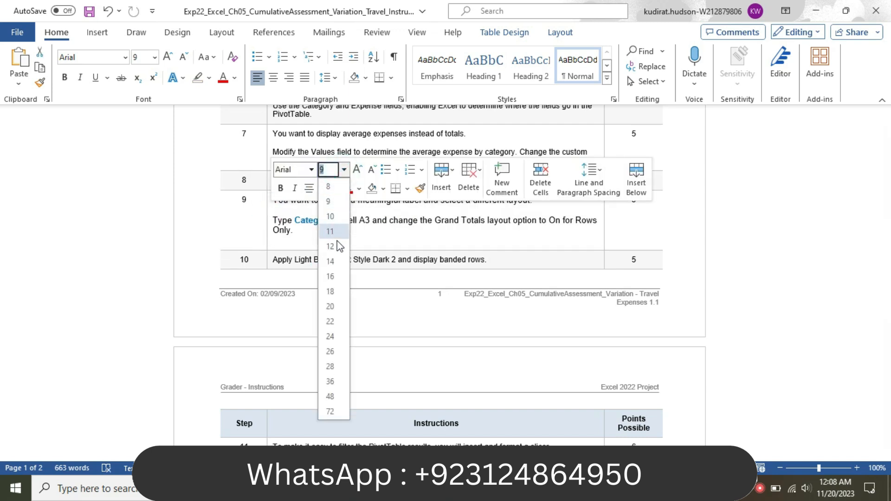
click(336, 274)
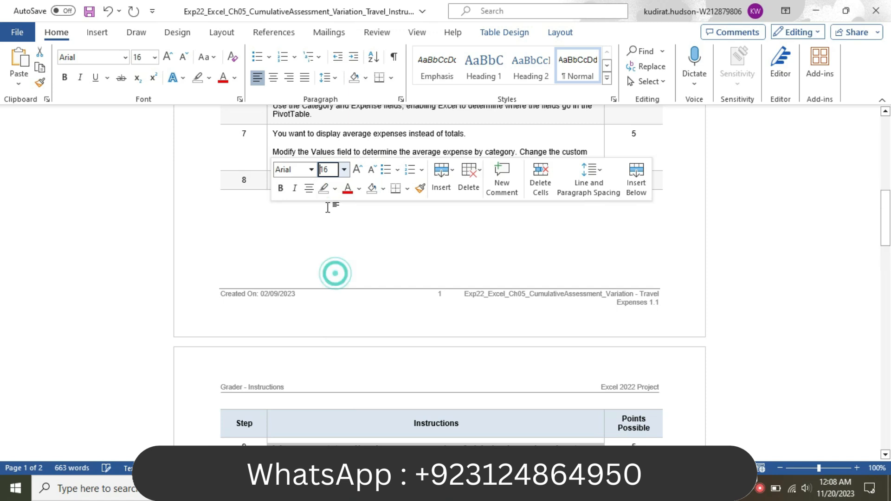
click(335, 189)
click(329, 234)
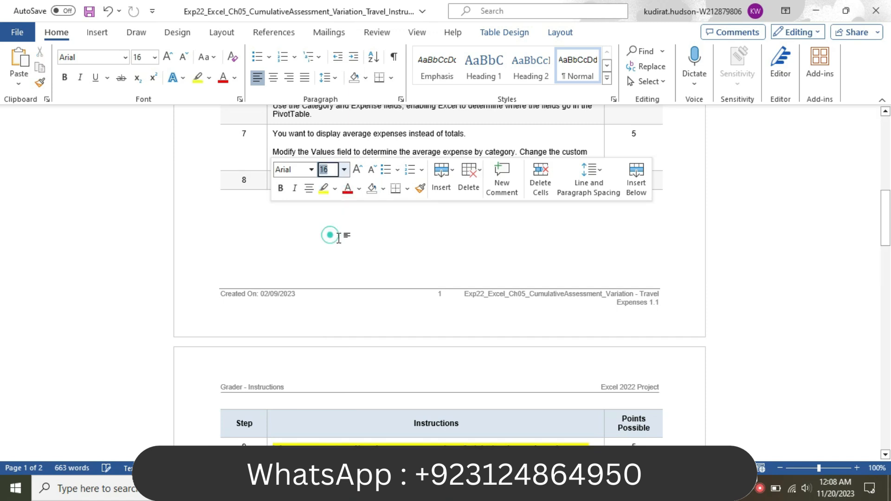
click(409, 248)
Change the highlight of step 9's second paragraph, about cell A3 and Grand Totals, to turquoise.
drag(886, 215, 888, 267)
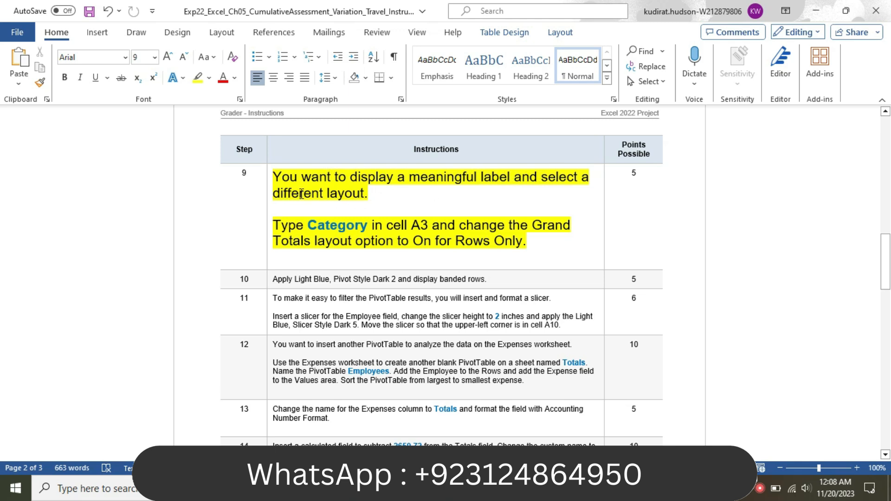
drag(277, 224, 527, 244)
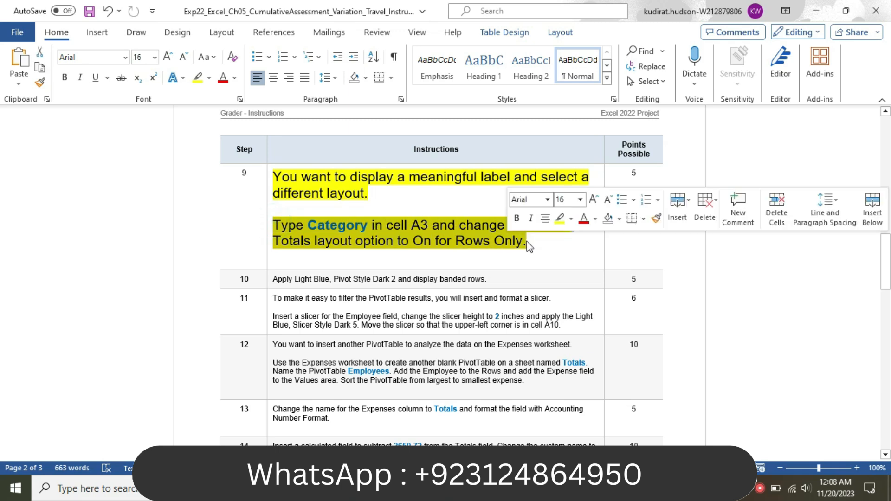
click(570, 219)
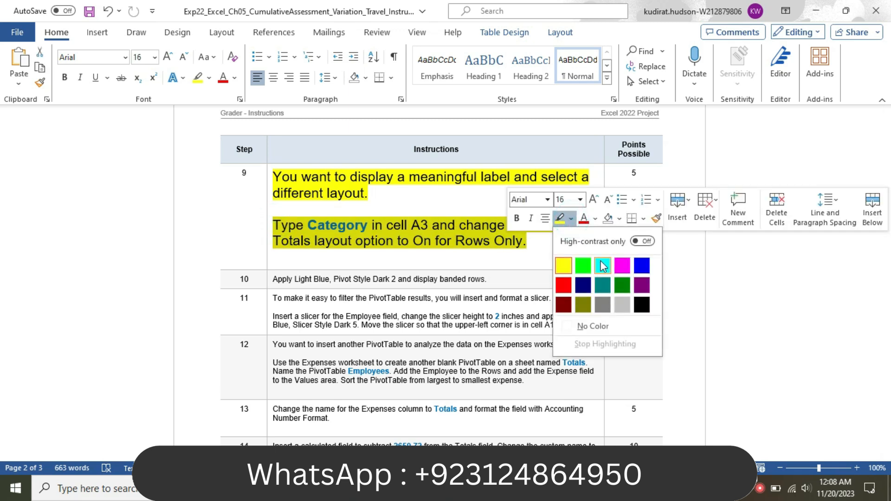
click(602, 261)
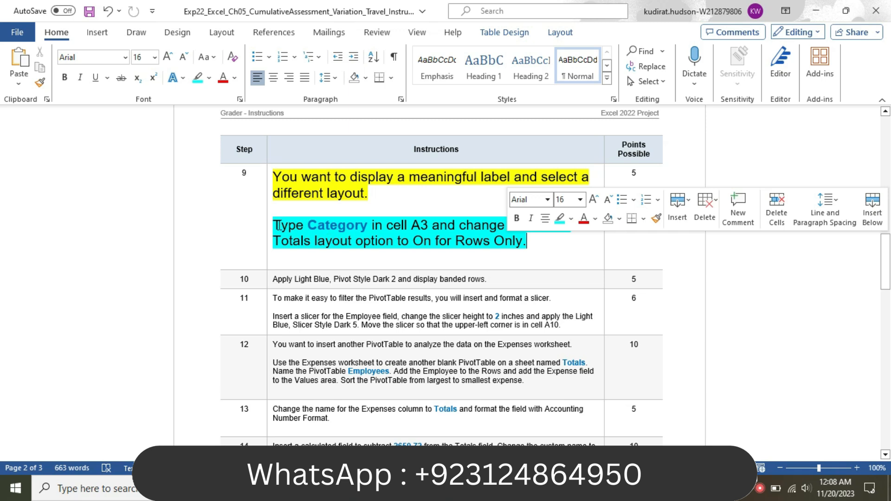
Switch to Excel and replace the PivotTable's row label heading in cell A3 with Category.
drag(275, 225, 418, 222)
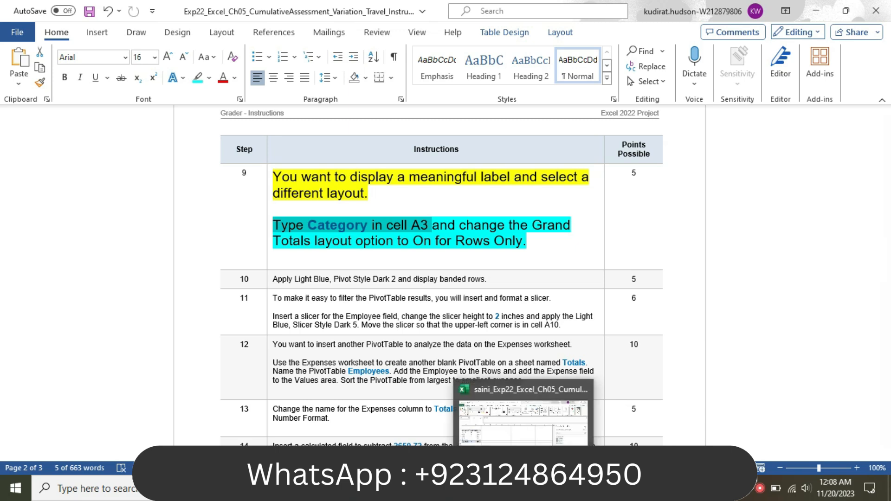
click(525, 488)
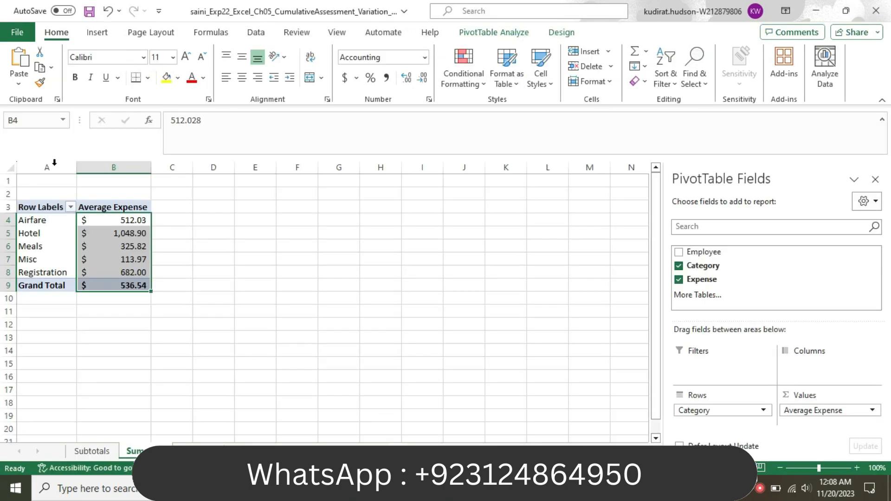
click(51, 207)
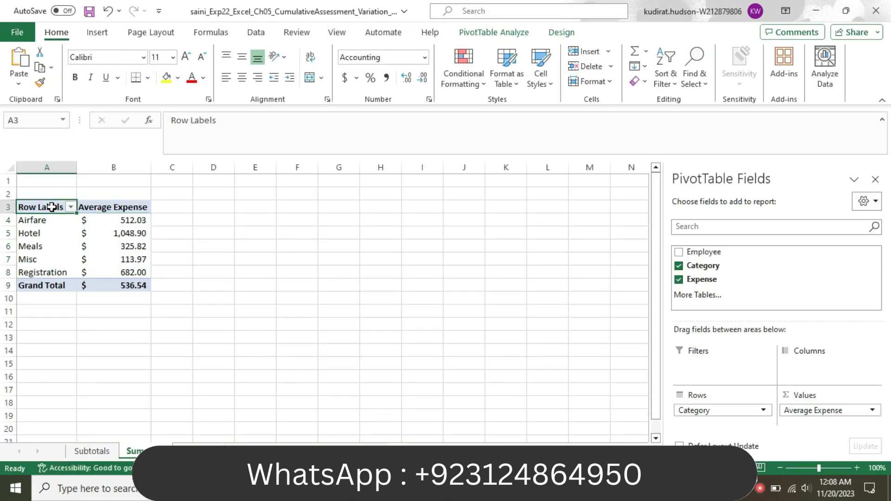
click(252, 121)
key(BackSpace)
key(BackSpace)
key(BackSpace)
key(BackSpace)
key(BackSpace)
key(BackSpace)
key(BackSpace)
key(BackSpace)
key(BackSpace)
key(BackSpace)
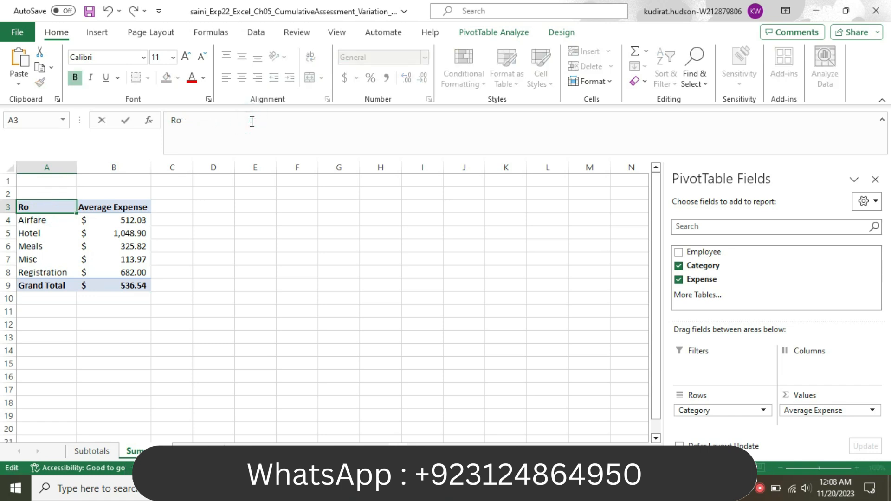
text(Cate)
mouse_move(492, 488)
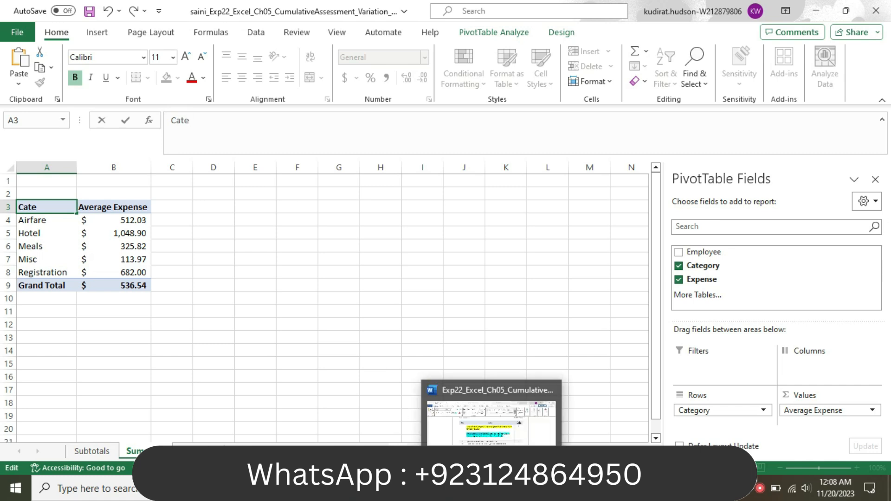
click(491, 420)
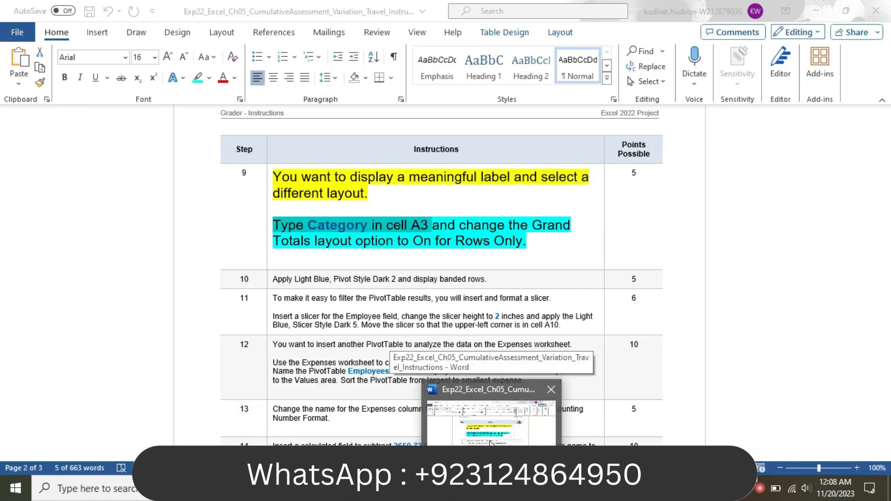
text(g)
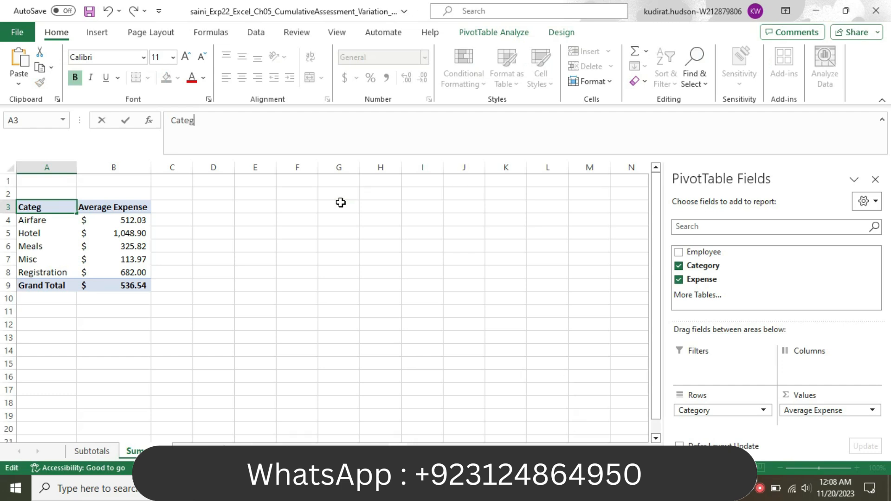
text(ory)
key(Return)
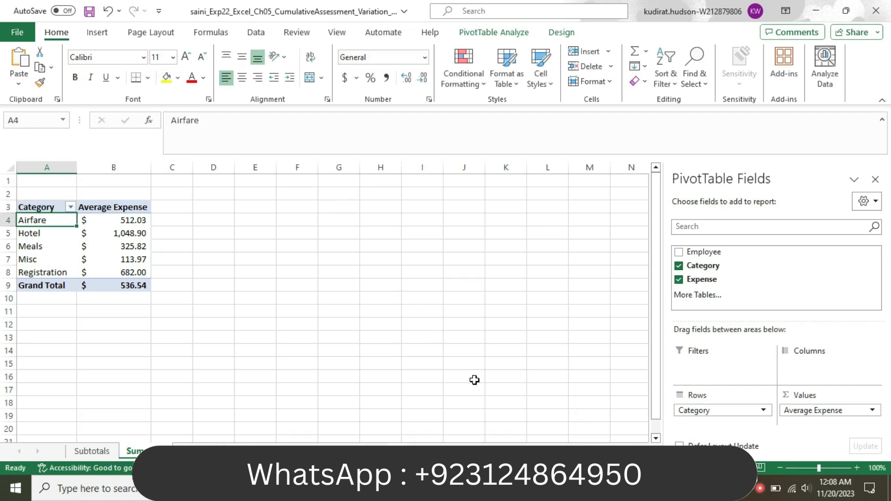
Switch to Word and select the step 9 wording about the Grand Totals layout option to review it.
click(493, 488)
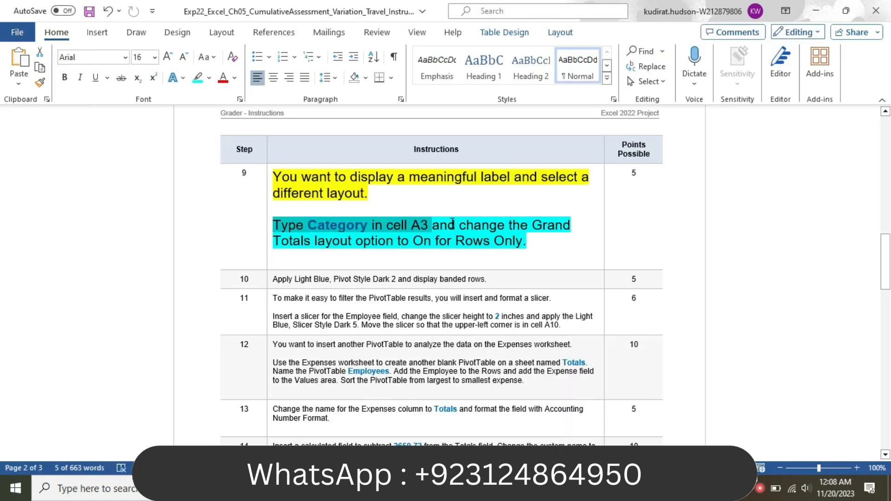
drag(461, 226, 531, 240)
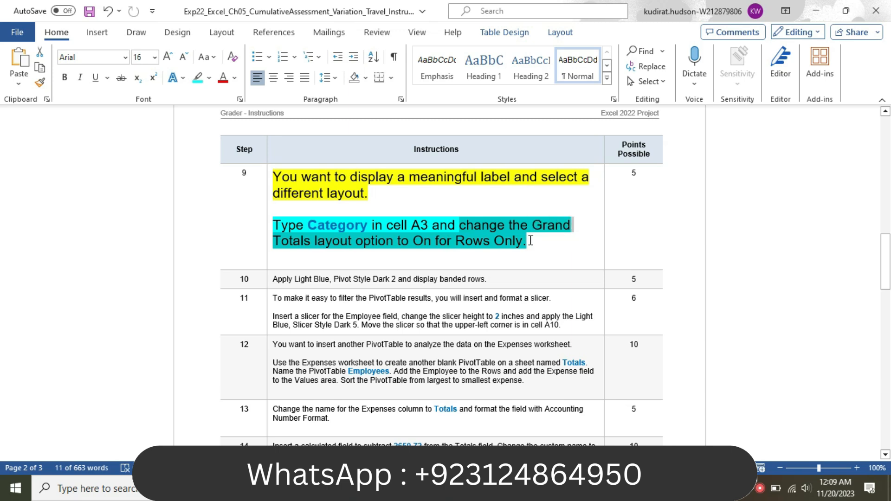
click(531, 241)
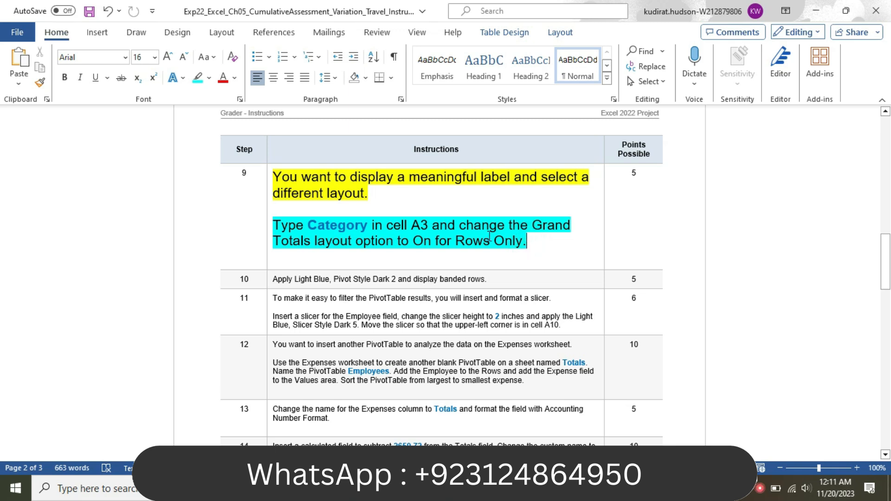
drag(433, 225, 526, 241)
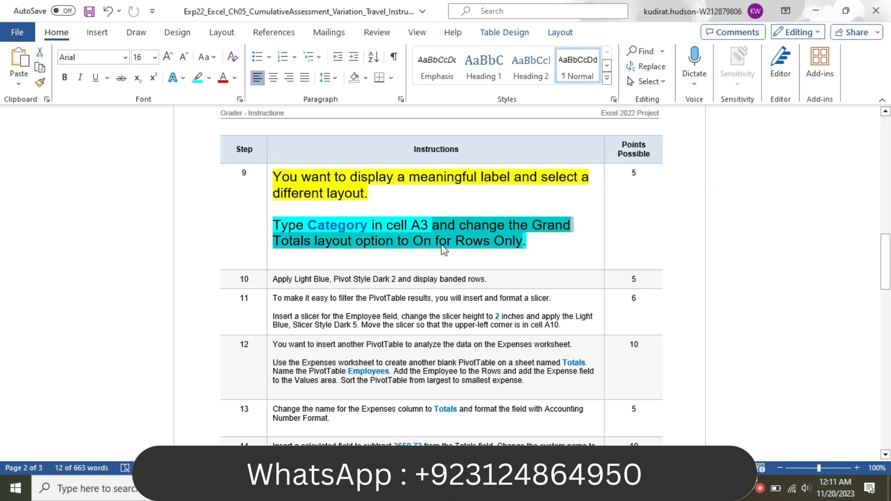
Switch to Excel, set the Categories PivotTable's Grand Totals layout option to On for Rows Only, and return to Word.
key(alt+Tab)
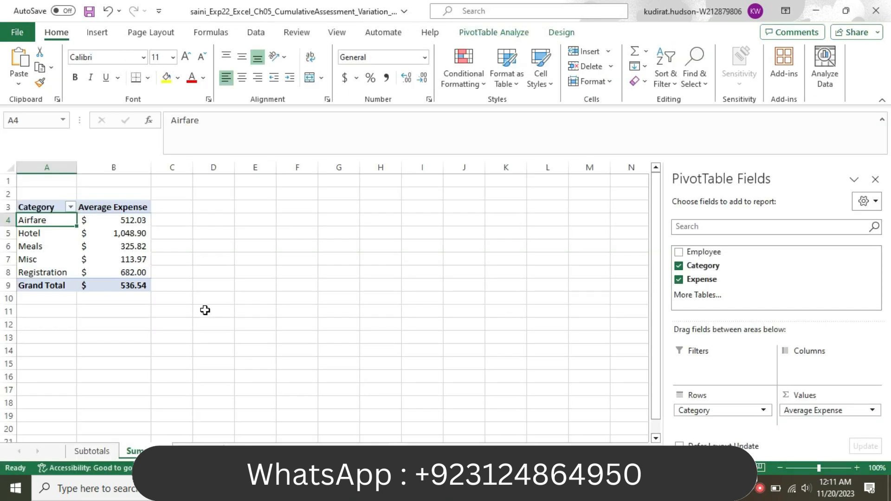
click(138, 257)
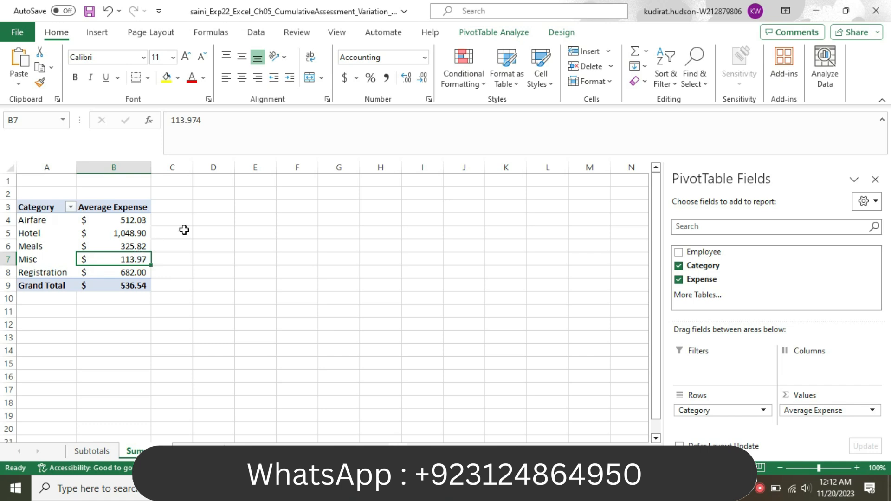
click(486, 31)
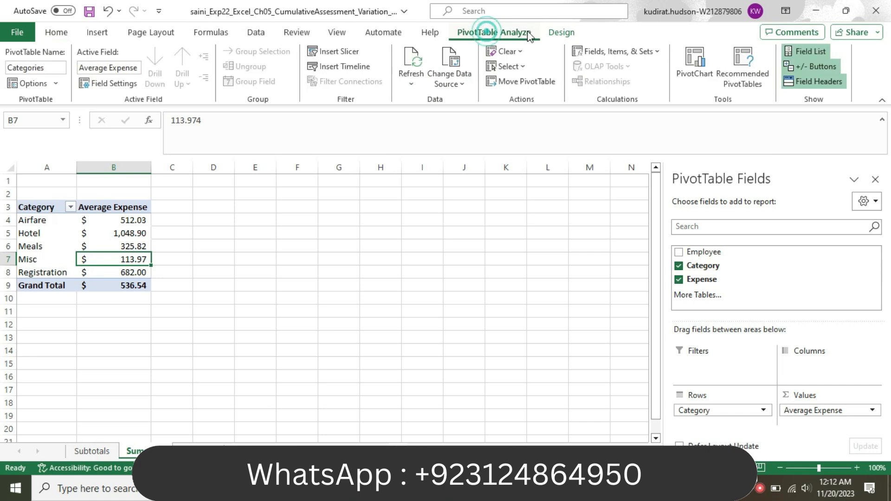
click(562, 32)
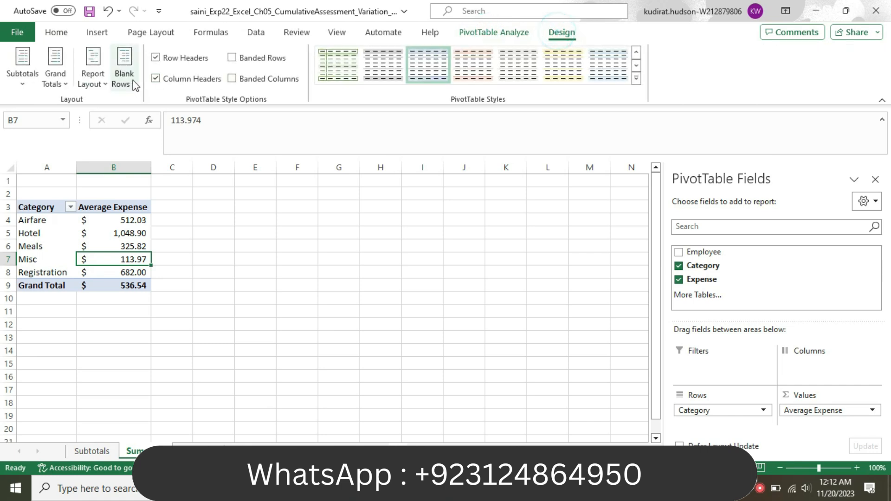
click(60, 83)
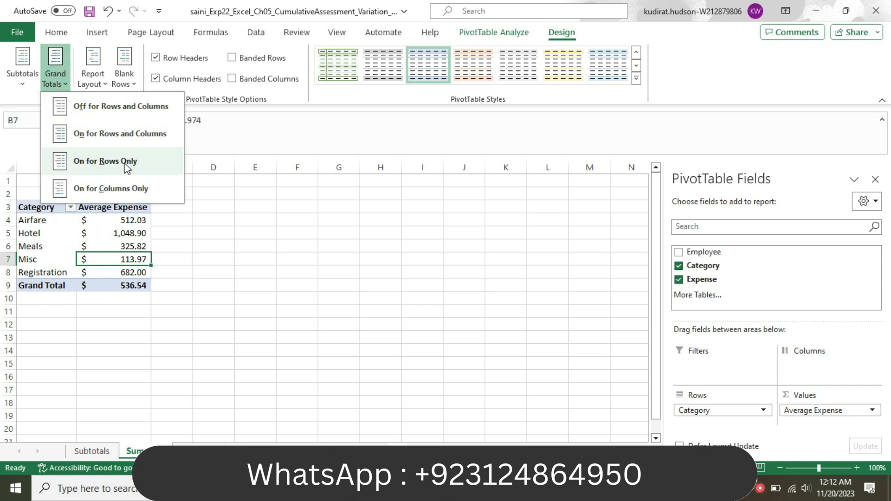
click(124, 162)
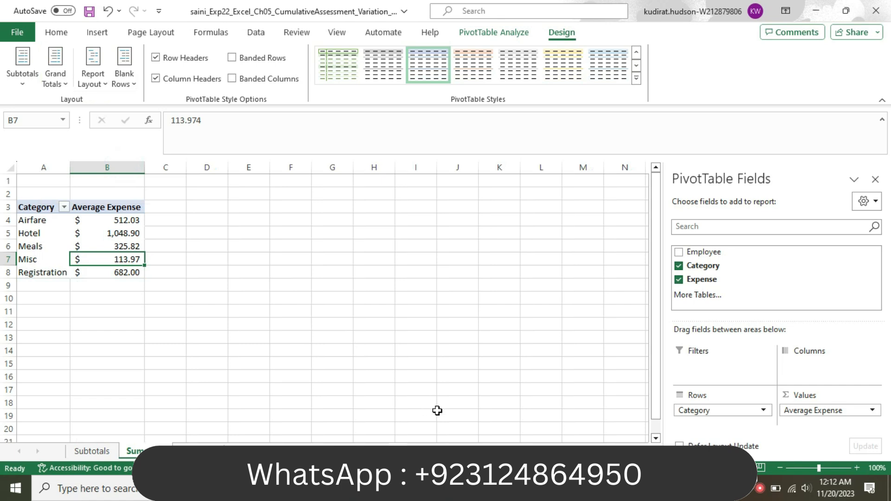
key(alt+Tab)
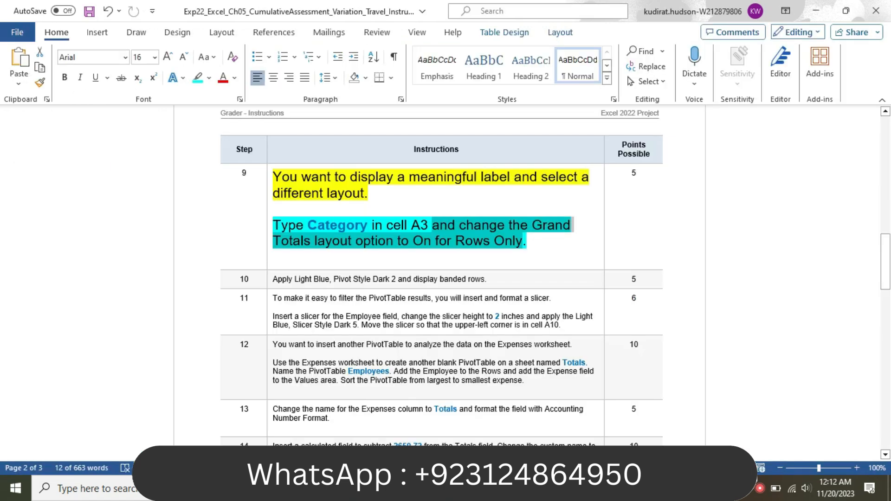
Reset all of step 9's instruction text to 9 pt and remove its highlighting.
click(267, 208)
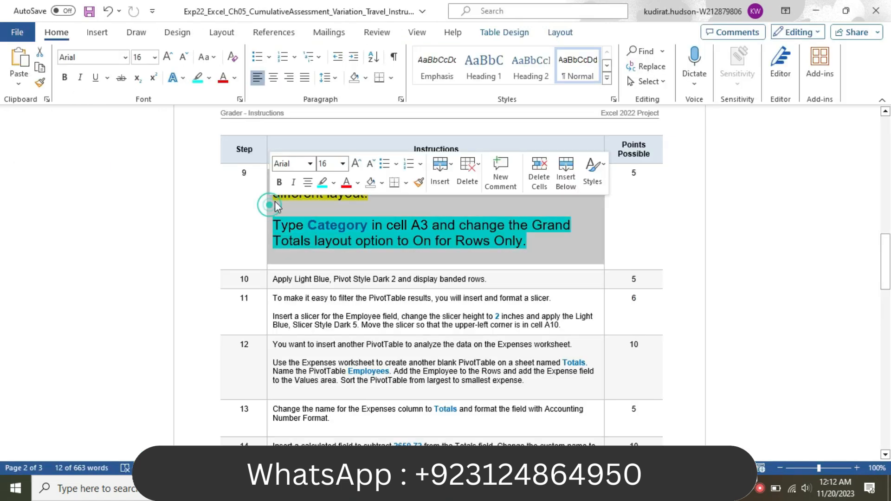
click(343, 163)
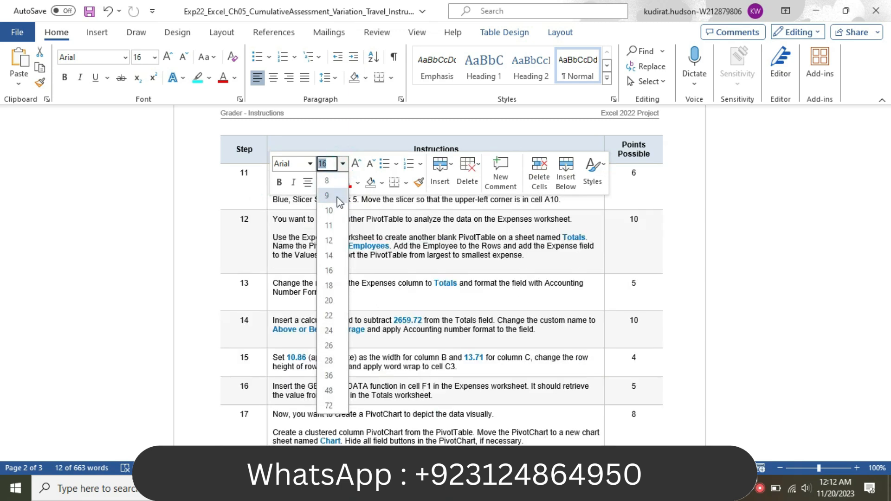
click(329, 196)
click(334, 183)
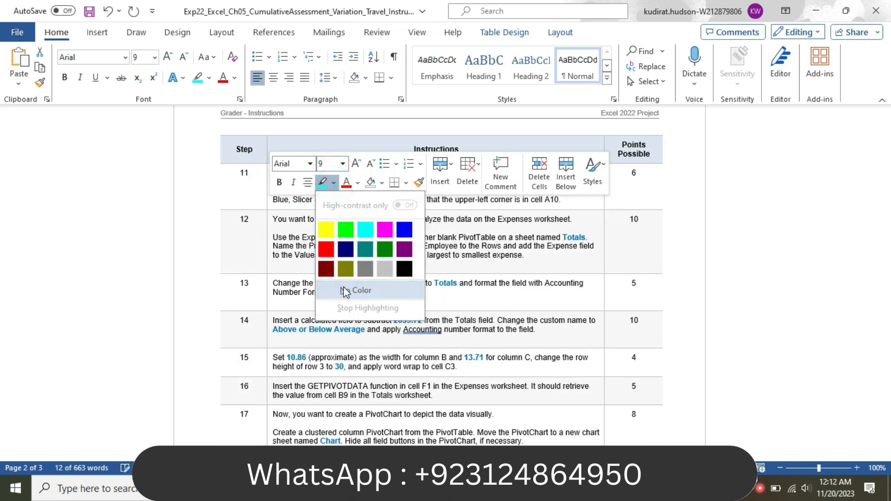
click(342, 289)
click(504, 284)
Enlarge step 10's instruction about the pivot style and banded rows to 14 pt and highlight it in yellow.
drag(885, 310, 886, 263)
click(277, 181)
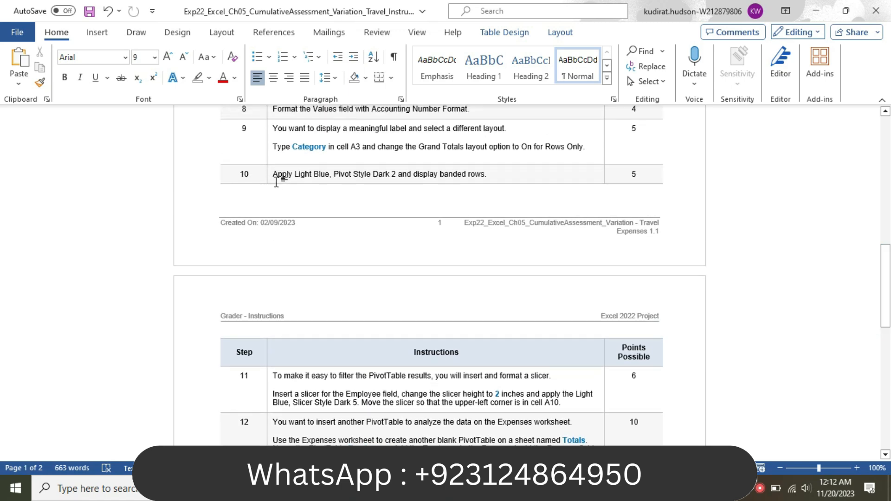
click(269, 179)
click(344, 135)
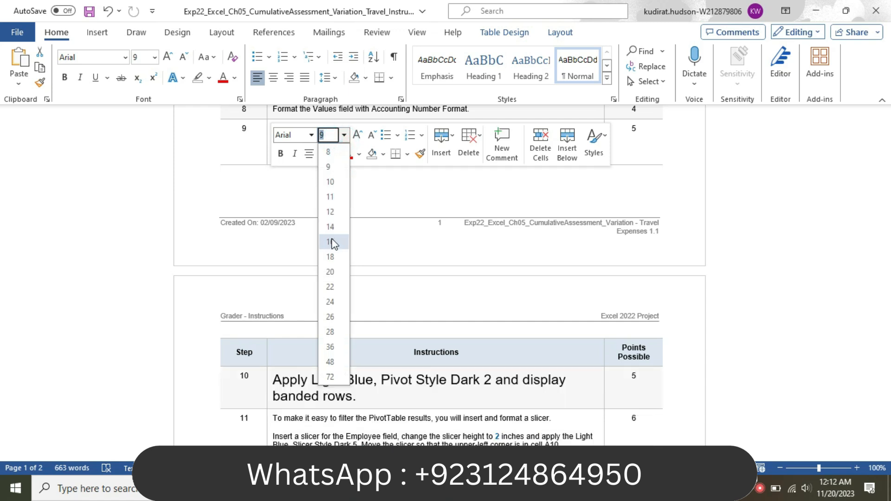
click(330, 227)
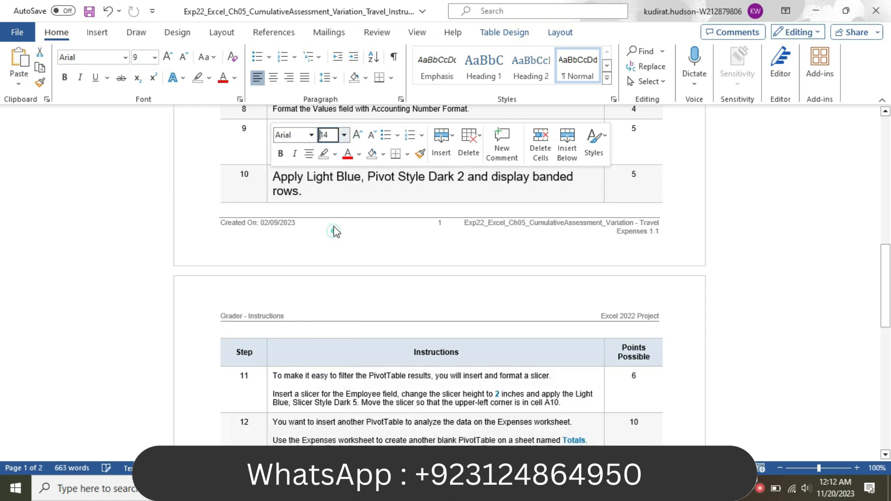
click(335, 154)
click(325, 200)
click(288, 177)
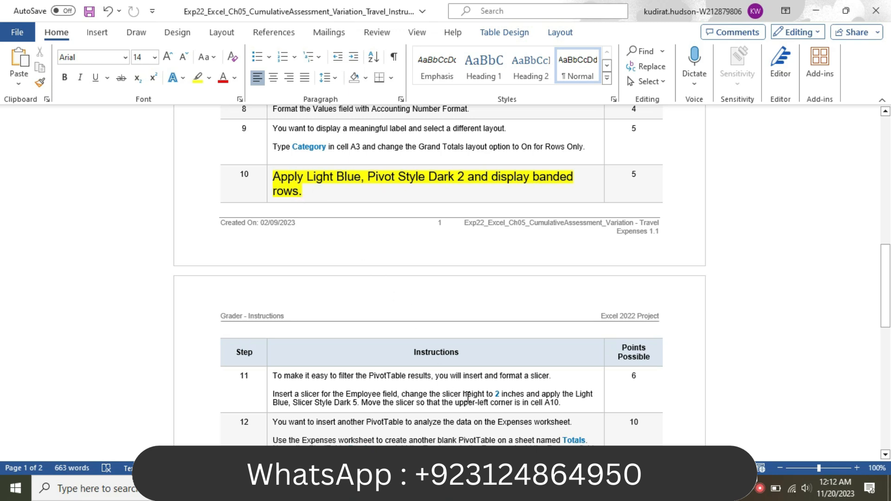
Switch to Excel and apply the Light Blue, Pivot Style Dark 2 style to the Categories PivotTable.
mouse_move(523, 488)
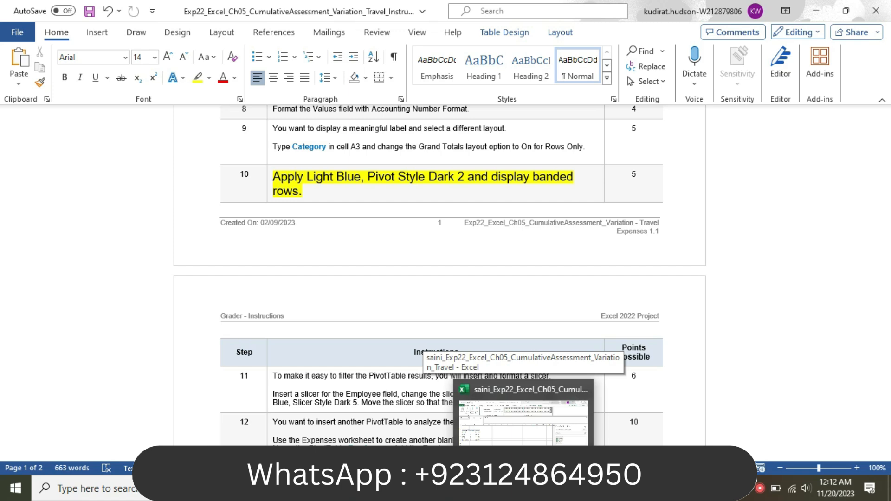
click(523, 417)
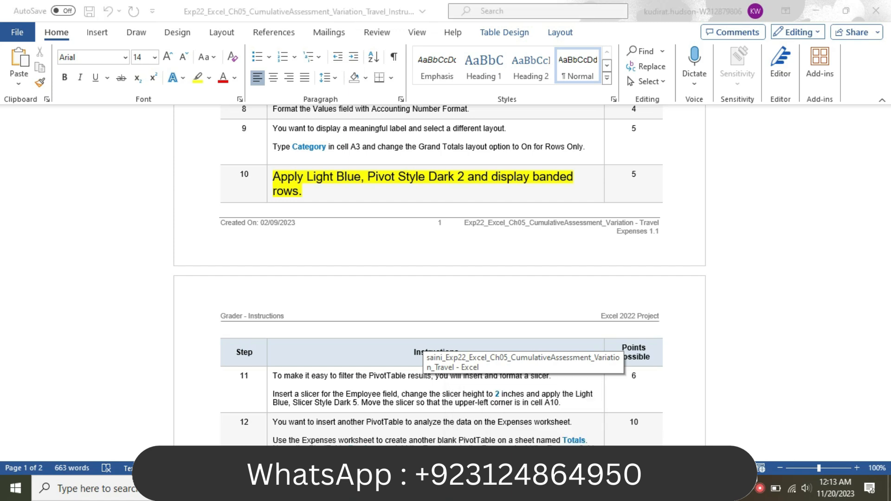
click(55, 228)
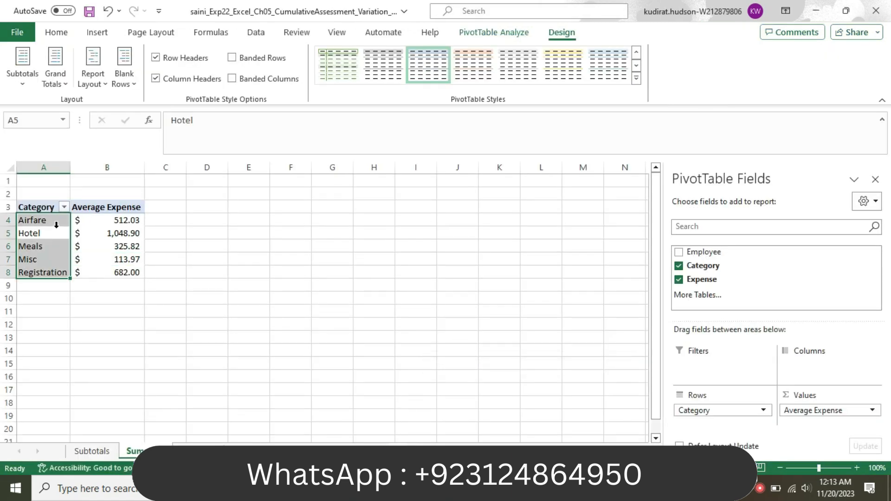
click(99, 241)
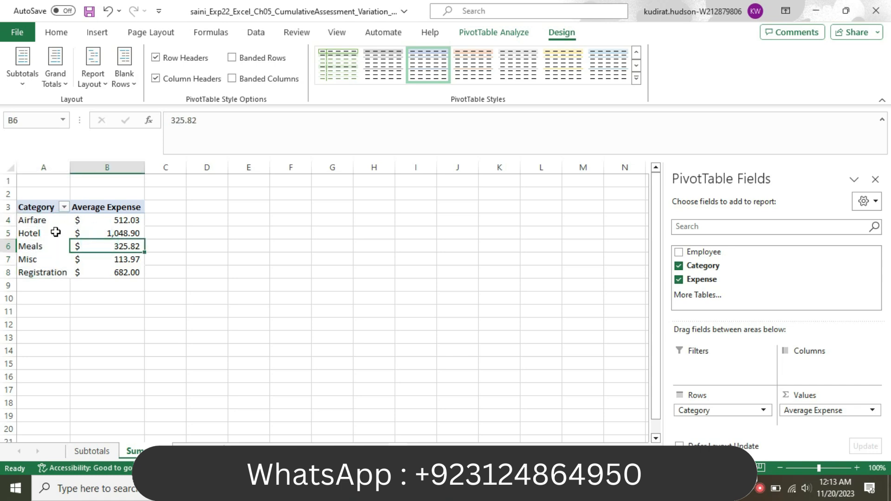
click(636, 78)
drag(635, 116, 638, 238)
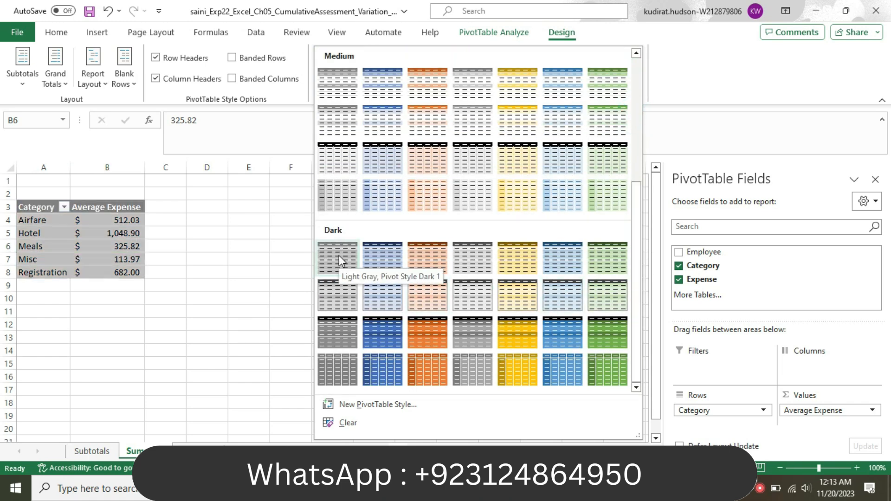
click(370, 258)
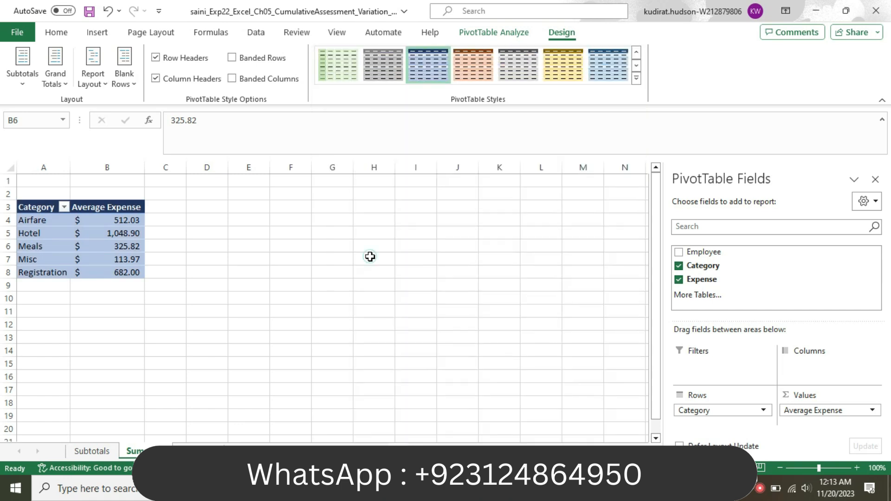
Switch to Word, reset step 10's instruction text to 9 pt and remove its highlighting.
key(alt+Tab)
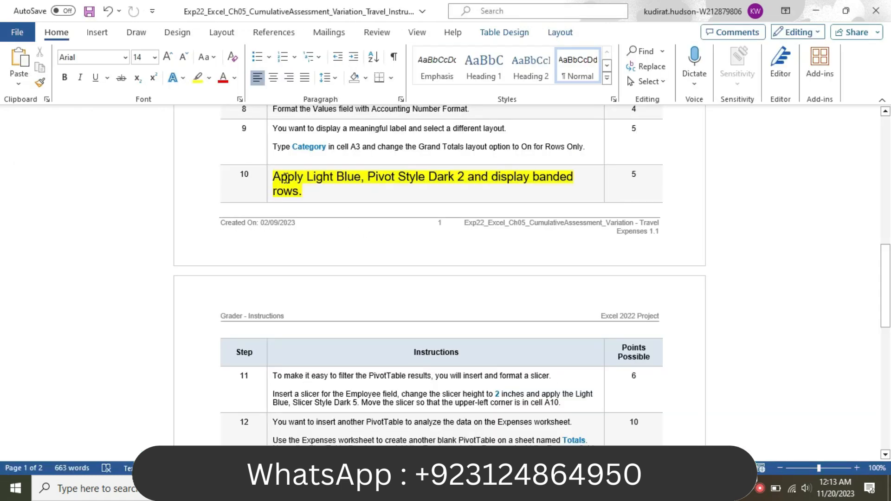
click(268, 179)
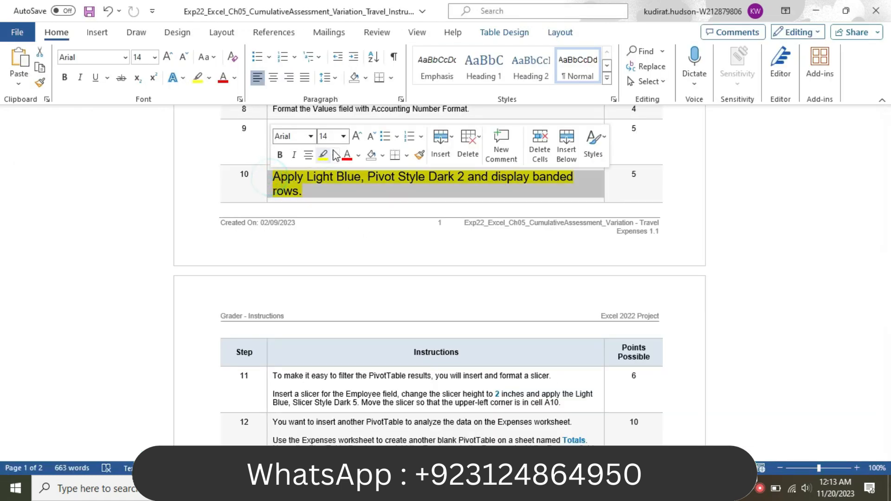
click(341, 138)
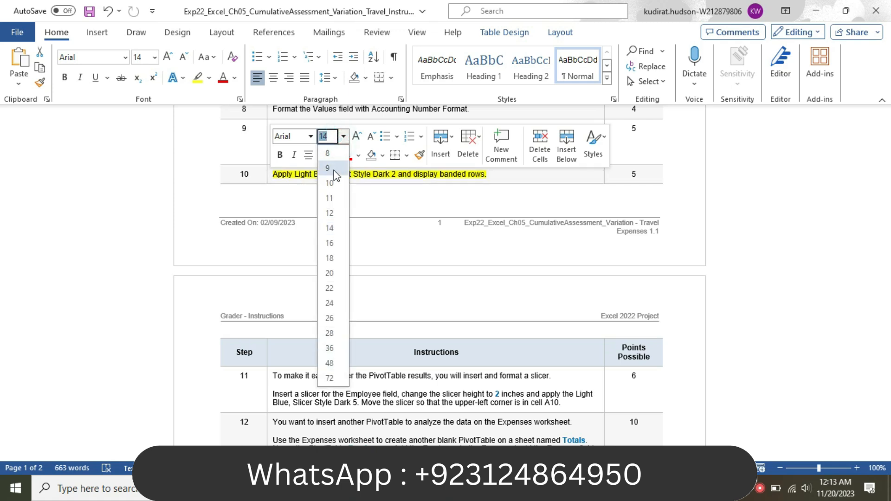
click(329, 168)
click(334, 157)
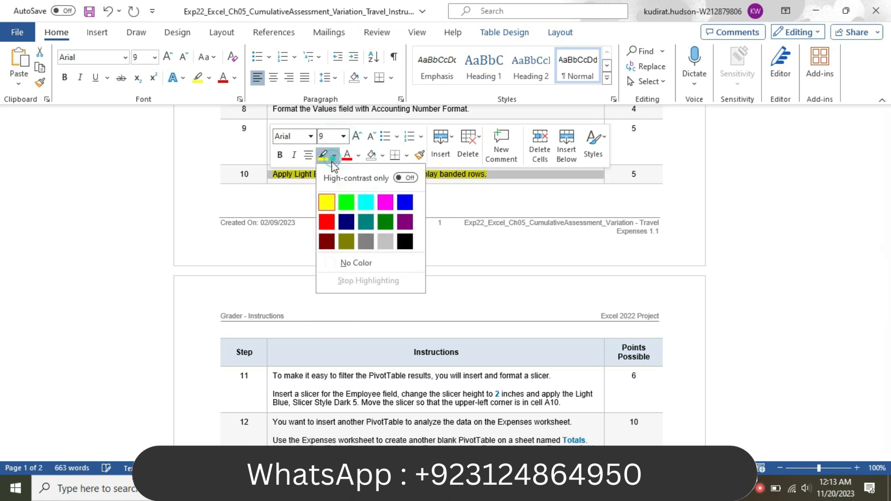
click(343, 262)
click(417, 250)
Enlarge step 11's instruction text about the slicer to 16 pt and highlight it in yellow.
drag(886, 275, 888, 330)
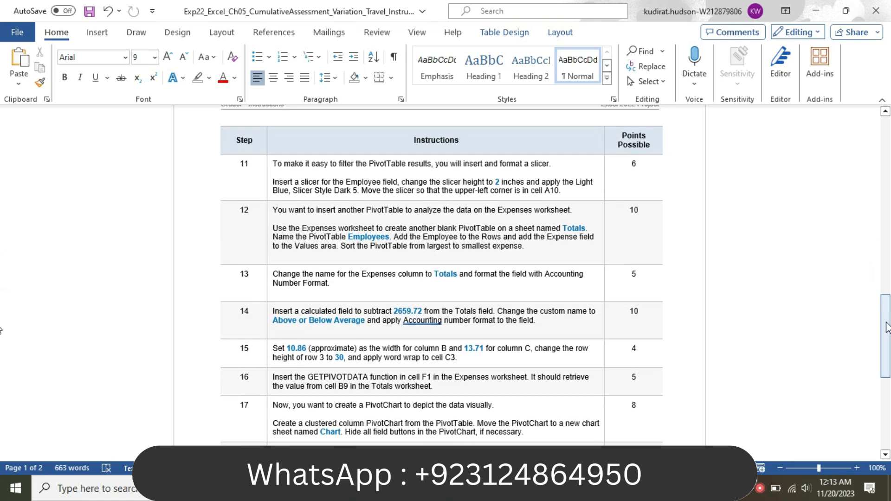
click(269, 178)
click(343, 135)
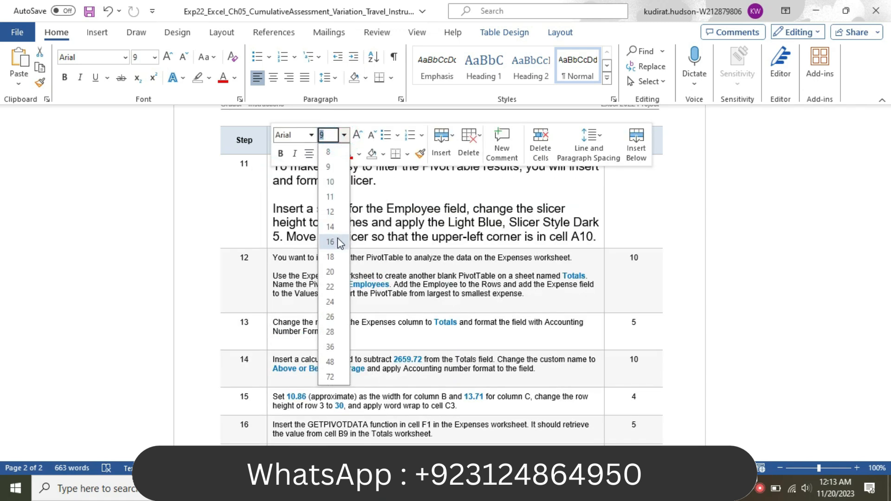
click(330, 242)
click(335, 153)
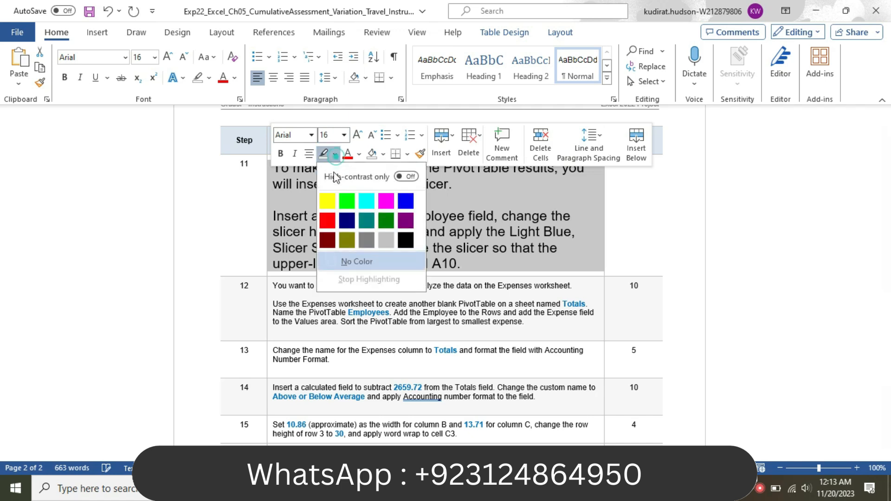
click(326, 199)
click(325, 200)
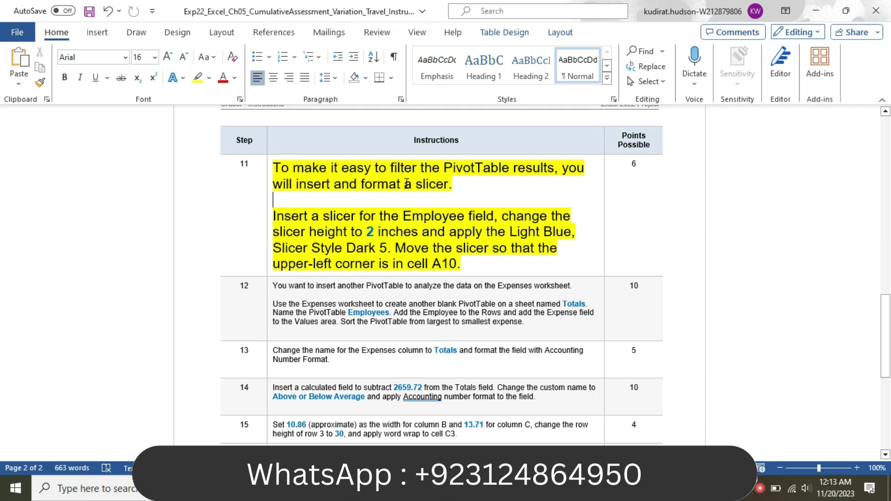
Change the highlight of step 11's second paragraph to turquoise and select its wording about inserting the Employee slicer.
drag(277, 215, 479, 261)
click(533, 240)
click(564, 285)
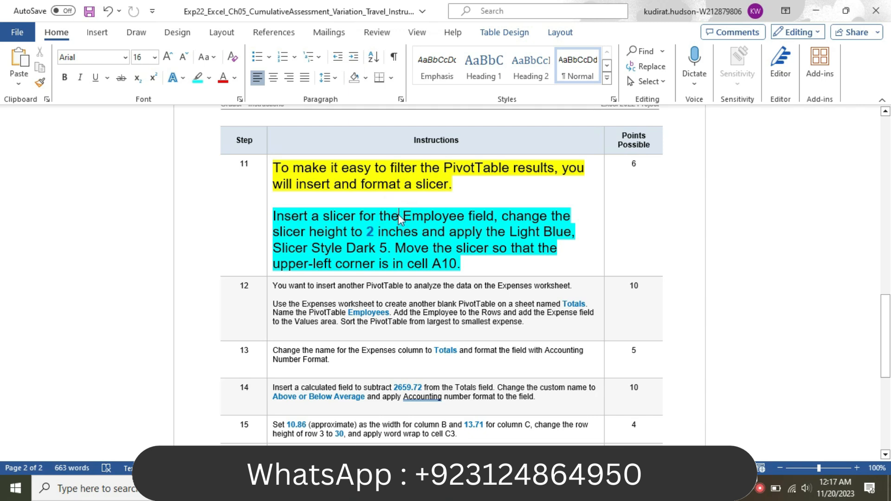
click(399, 217)
drag(274, 215, 499, 217)
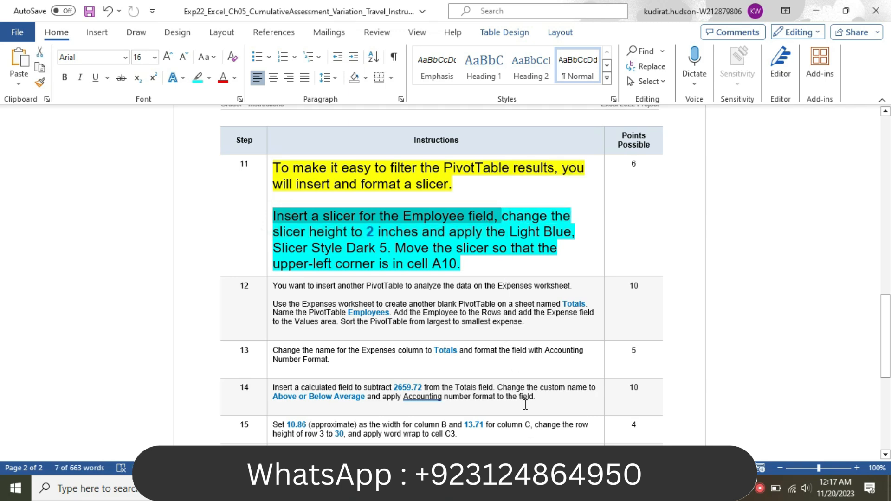
key(alt+Tab)
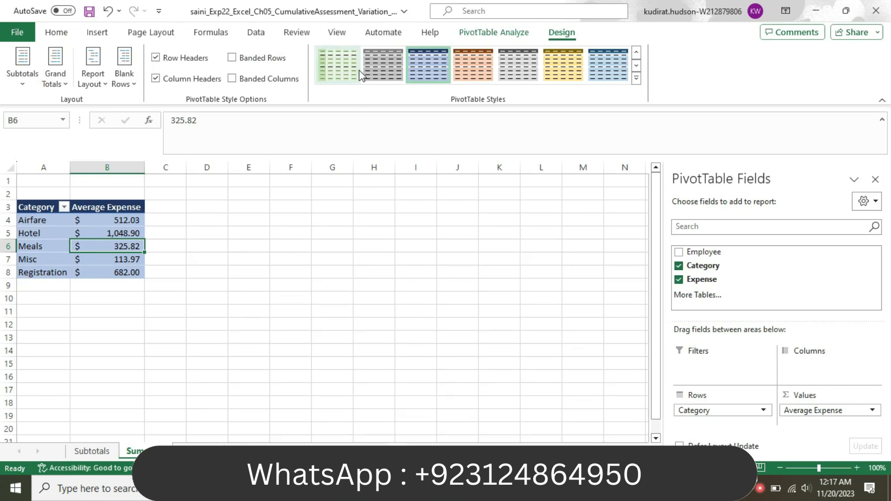
click(266, 237)
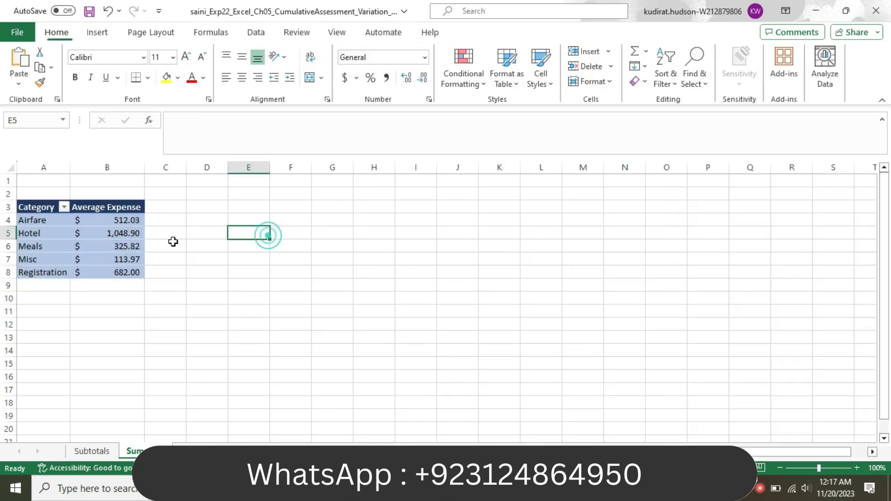
click(132, 233)
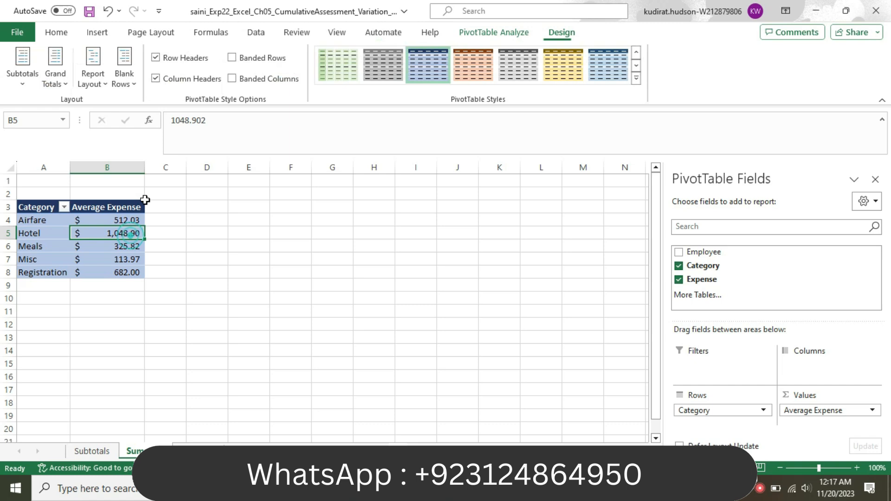
click(369, 33)
click(297, 33)
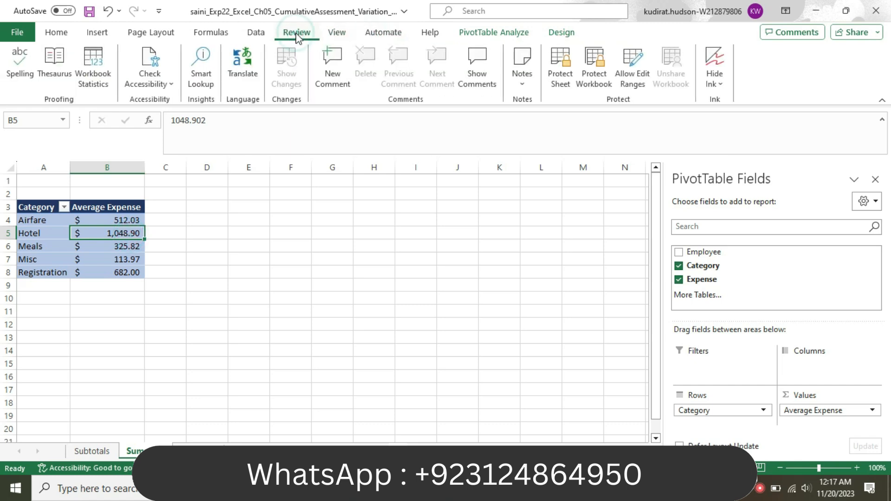
click(263, 32)
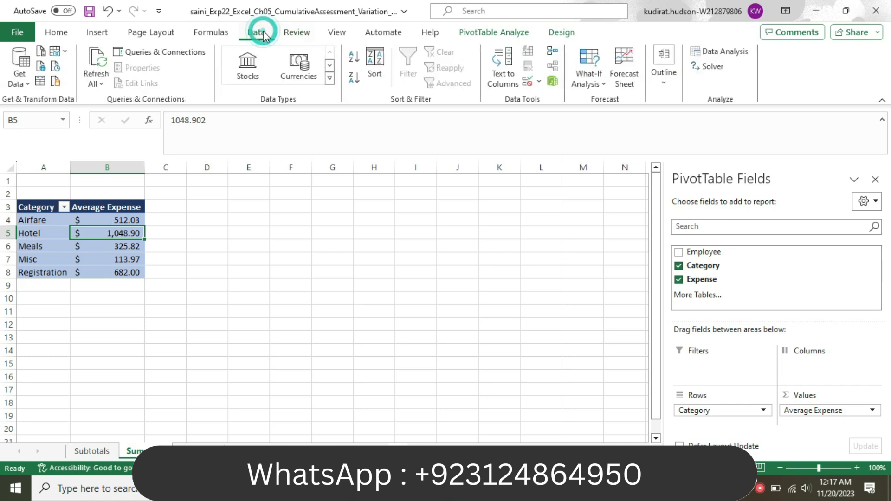
click(295, 33)
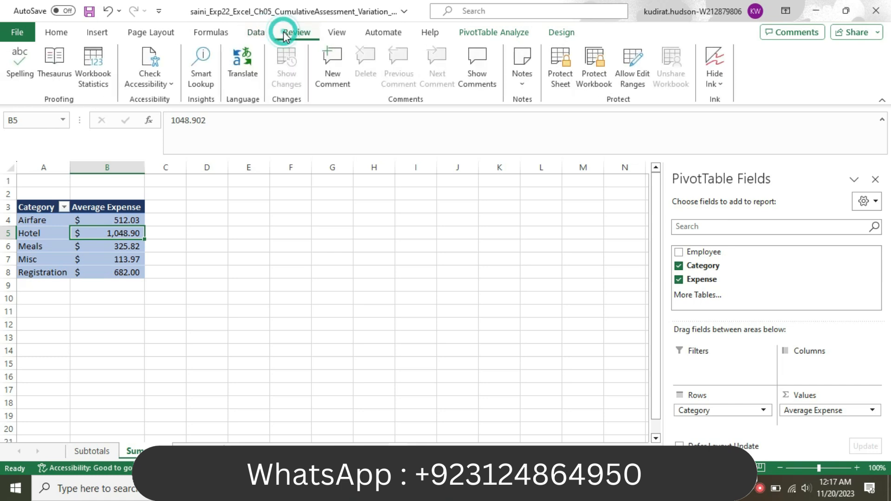
click(224, 33)
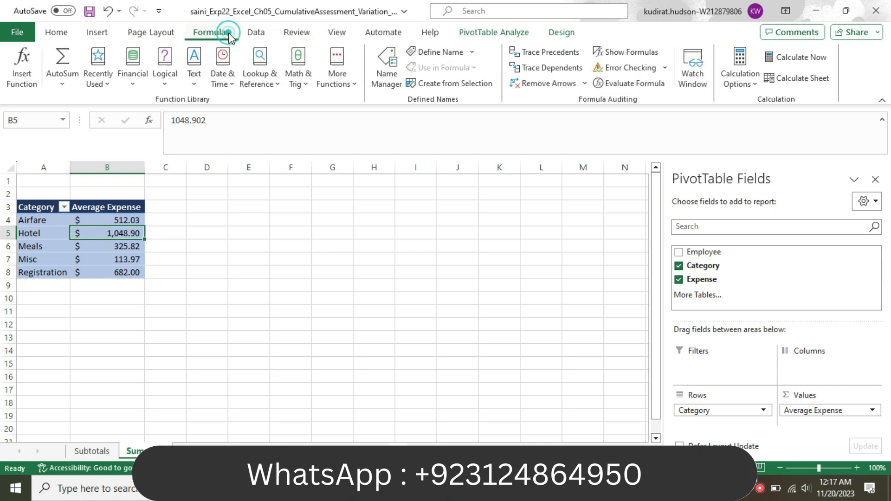
click(175, 34)
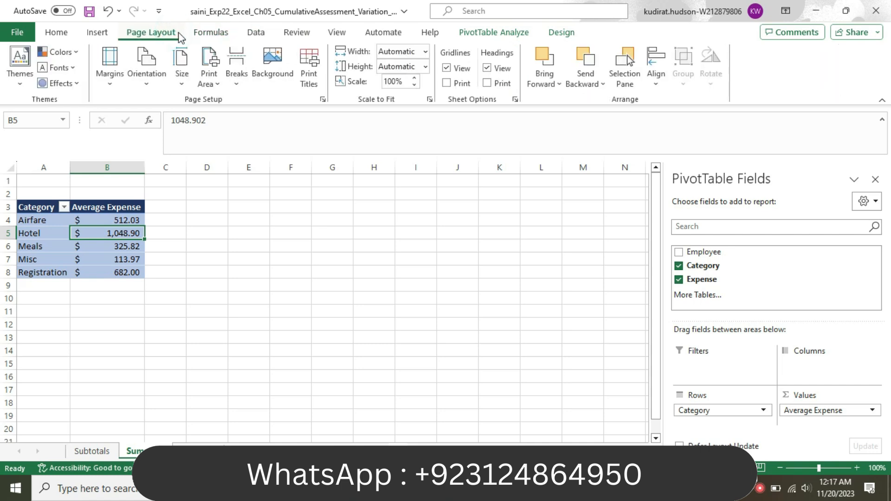
click(113, 37)
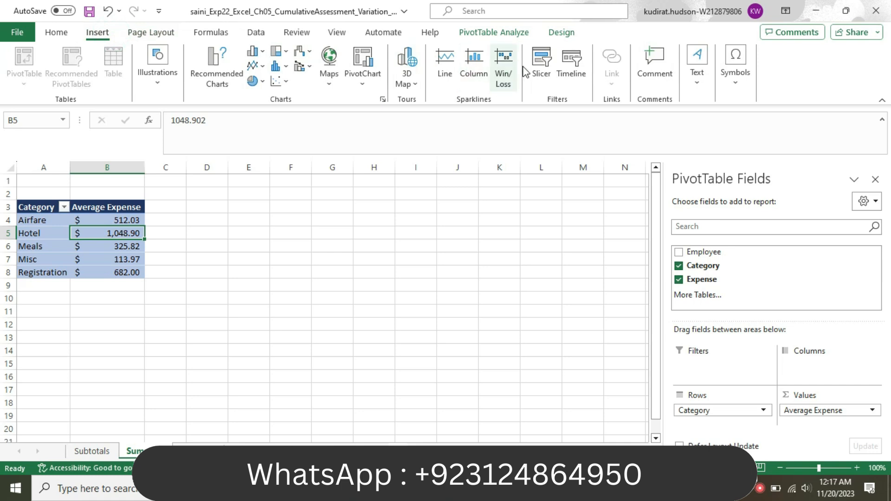
click(542, 69)
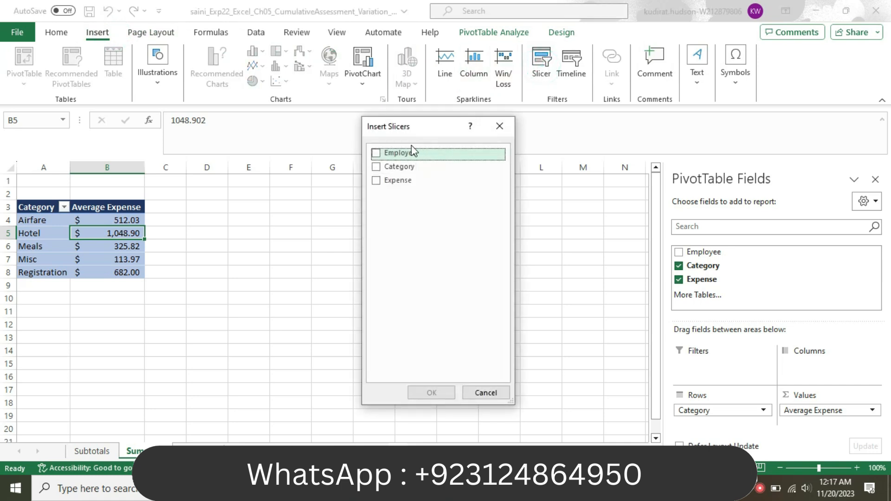
click(485, 392)
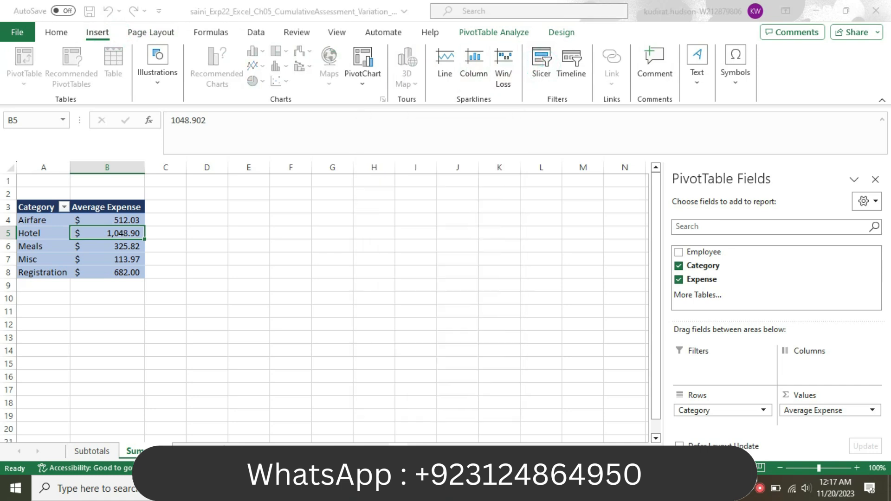
key(alt+Tab)
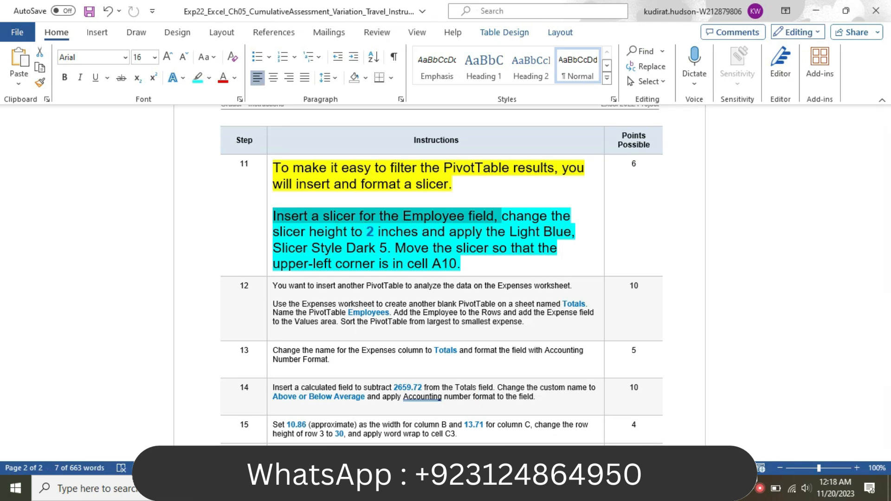
Switch to Excel and insert a slicer for the PivotTable's Employee field.
key(alt+Tab)
click(376, 153)
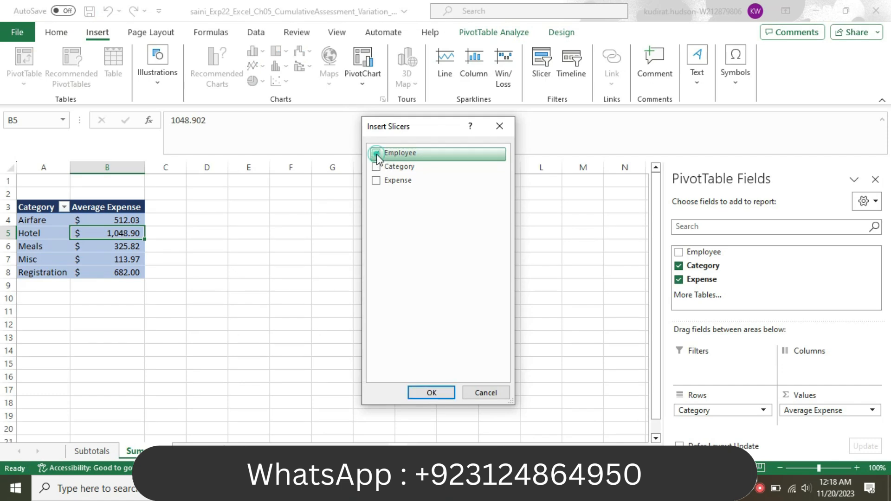
click(432, 393)
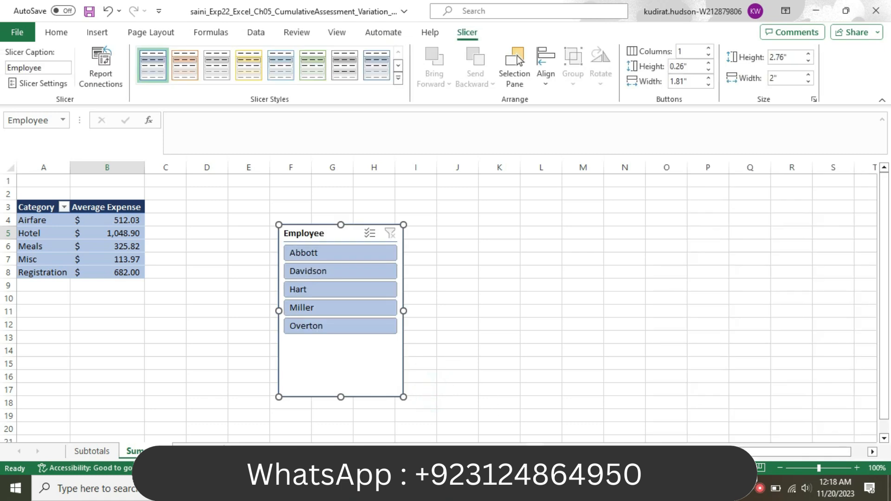
Switch to Word, select step 11's wording about changing the slicer height to 2 inches, and return to Excel.
key(alt+Tab)
drag(505, 218, 415, 232)
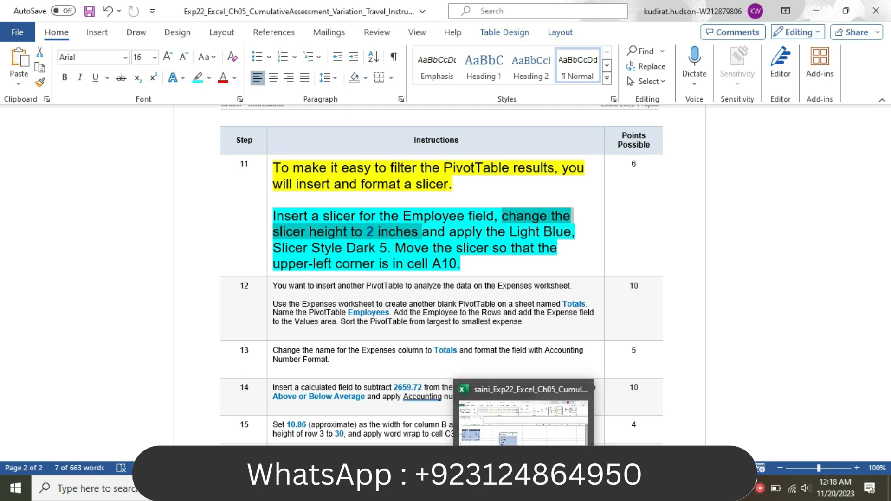
click(487, 427)
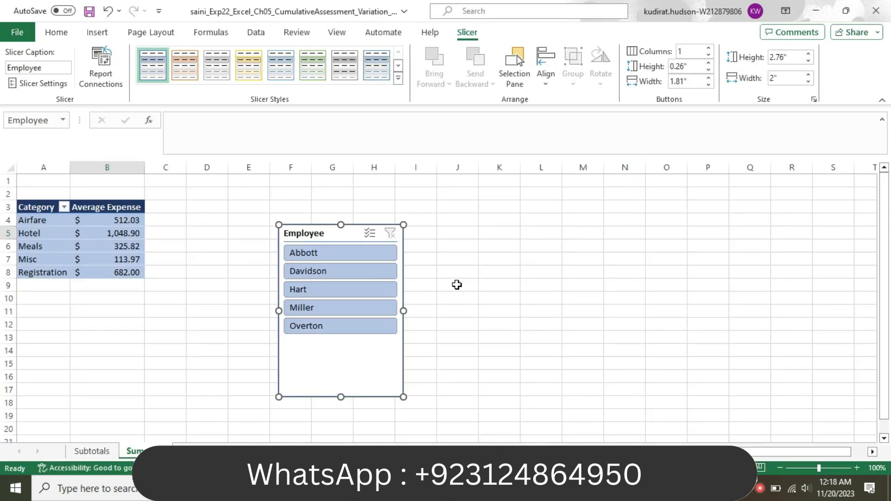
click(455, 285)
click(356, 234)
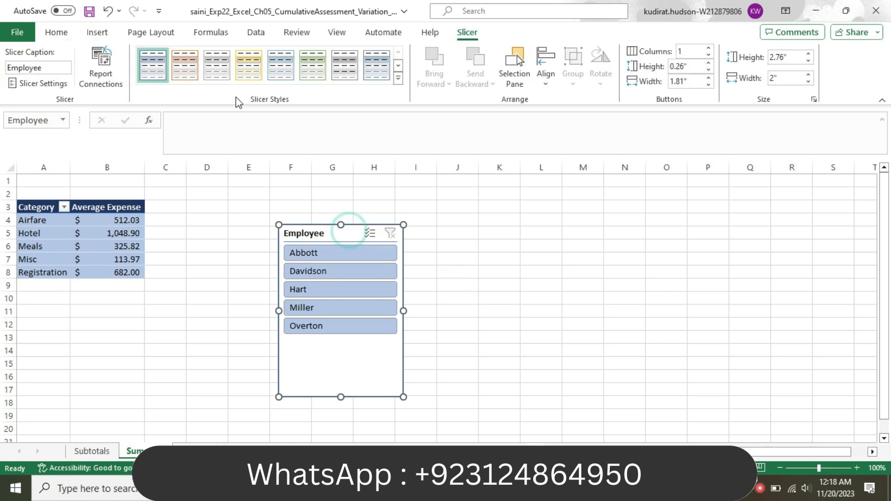
click(95, 33)
click(57, 32)
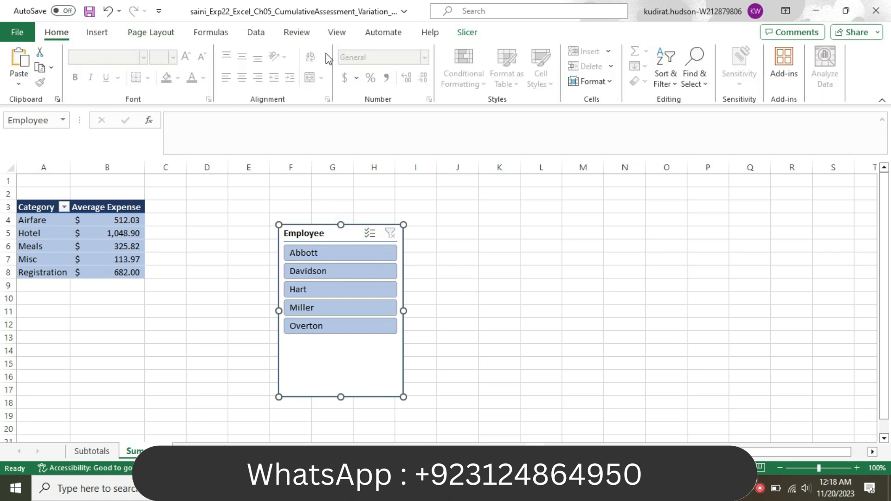
click(105, 34)
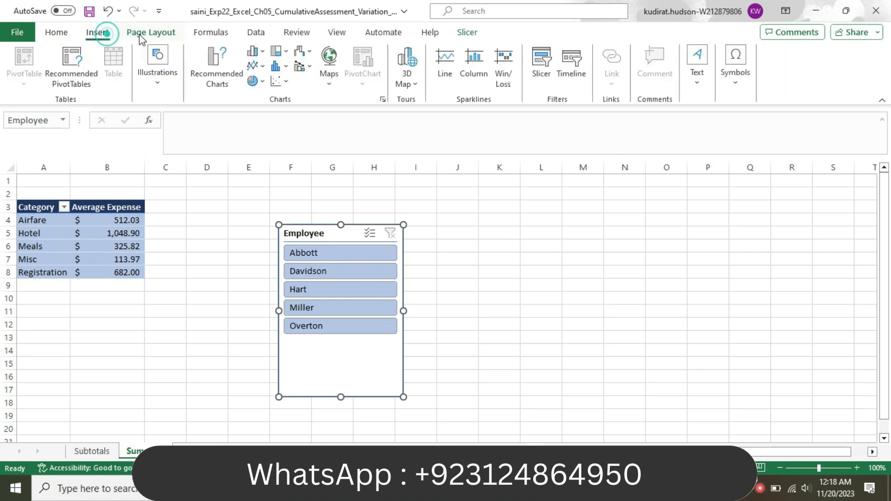
click(66, 36)
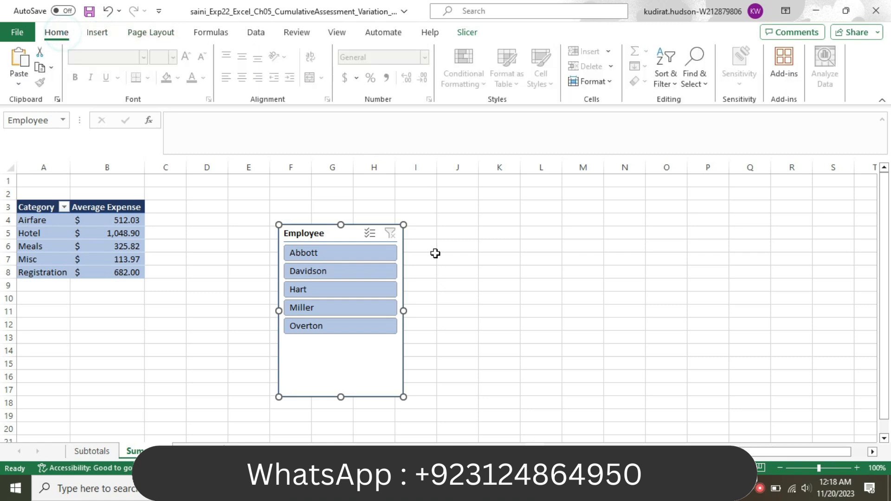
click(433, 253)
click(483, 319)
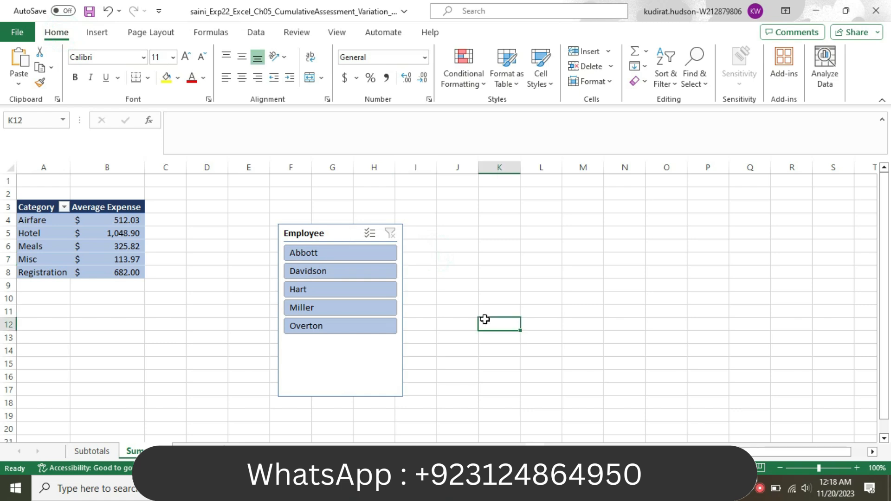
Set the height of the Employee slicer to 2 inches.
click(347, 235)
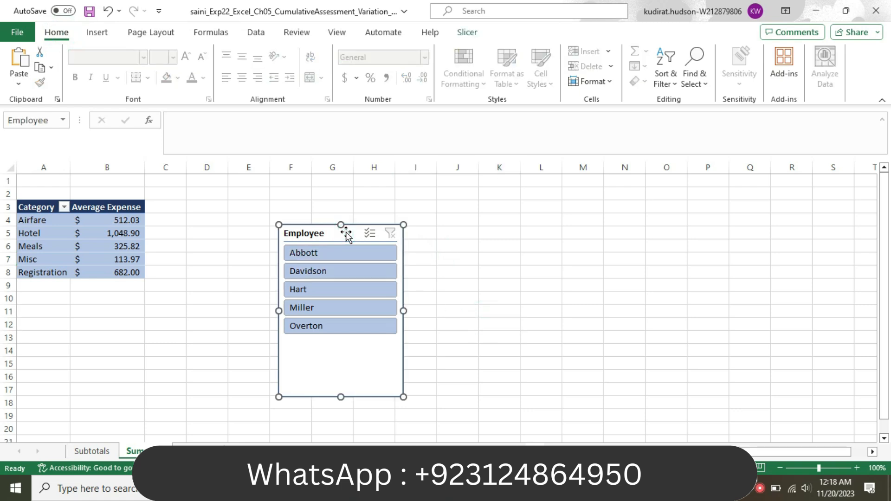
click(256, 32)
click(296, 32)
click(337, 32)
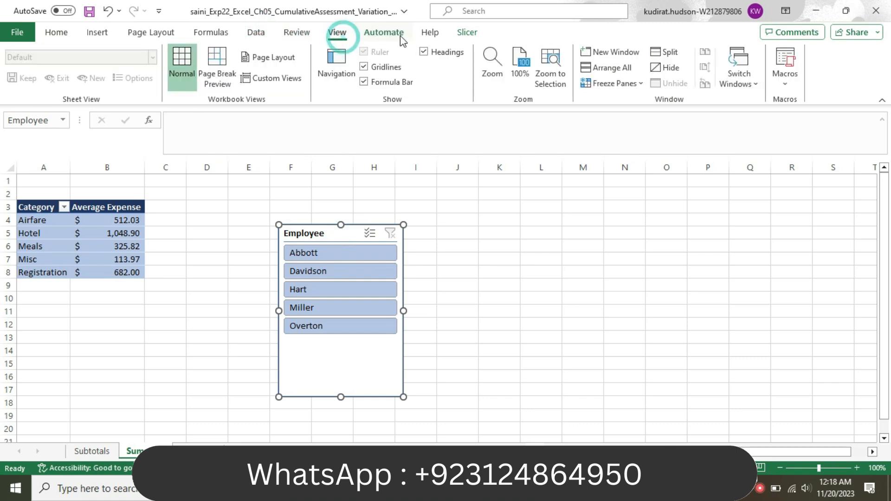
click(467, 32)
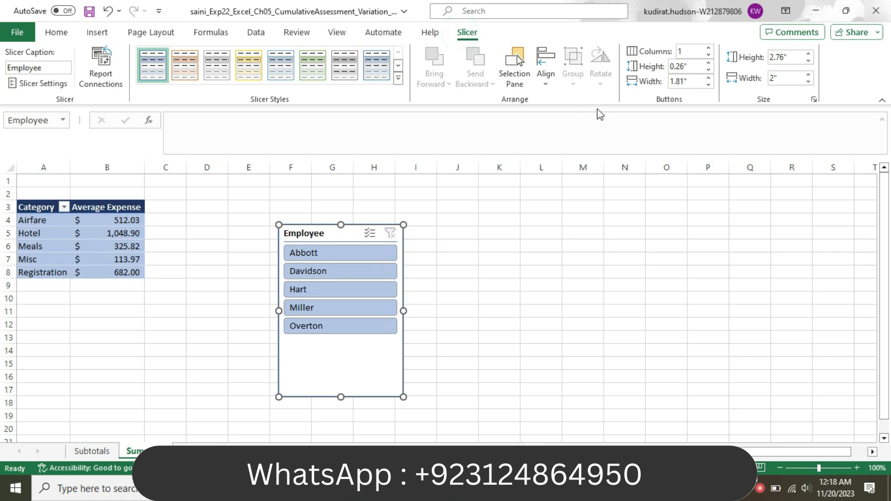
click(785, 57)
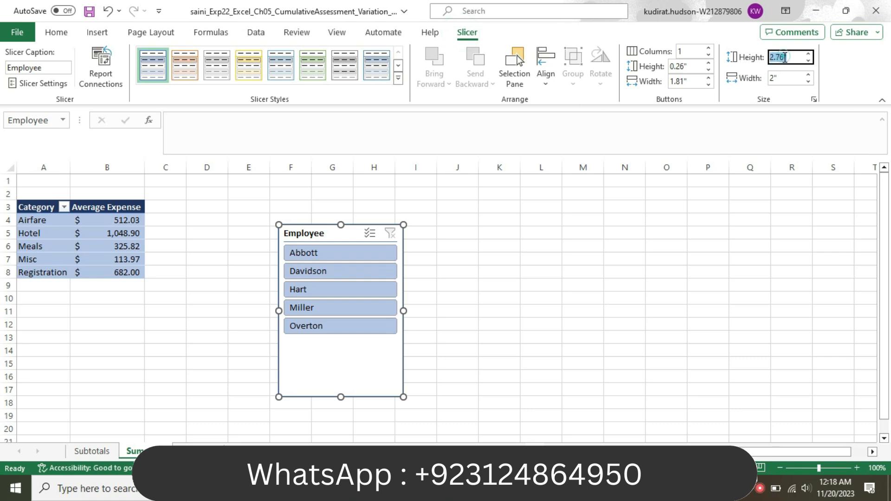
key(BackSpace)
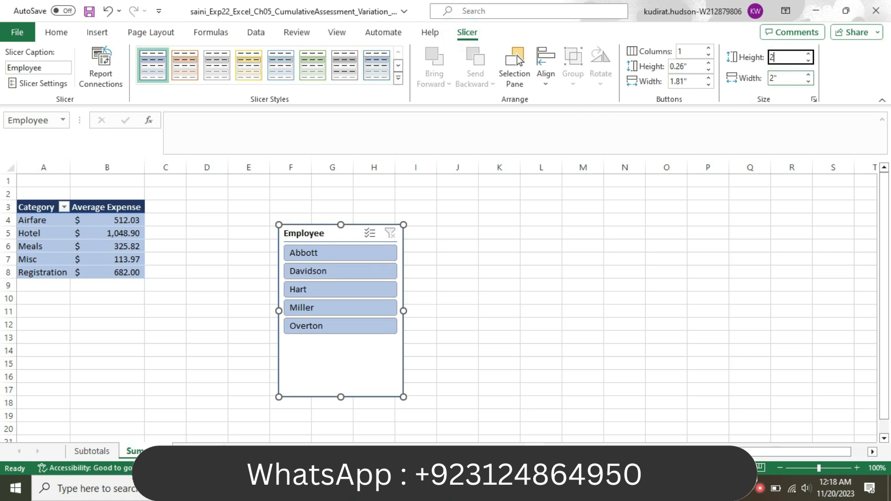
text(2)
click(776, 77)
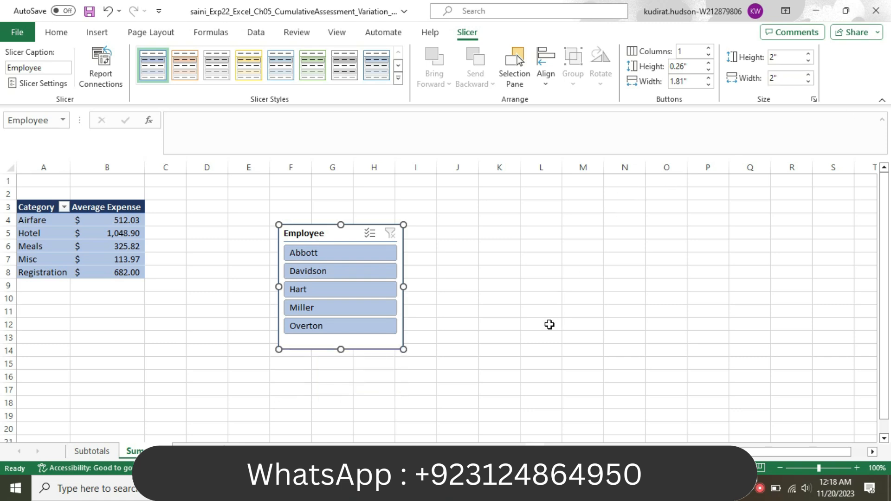
Switch to Word and select step 11's wording about applying the Light Blue, Slicer Style Dark 5.
key(alt+Tab)
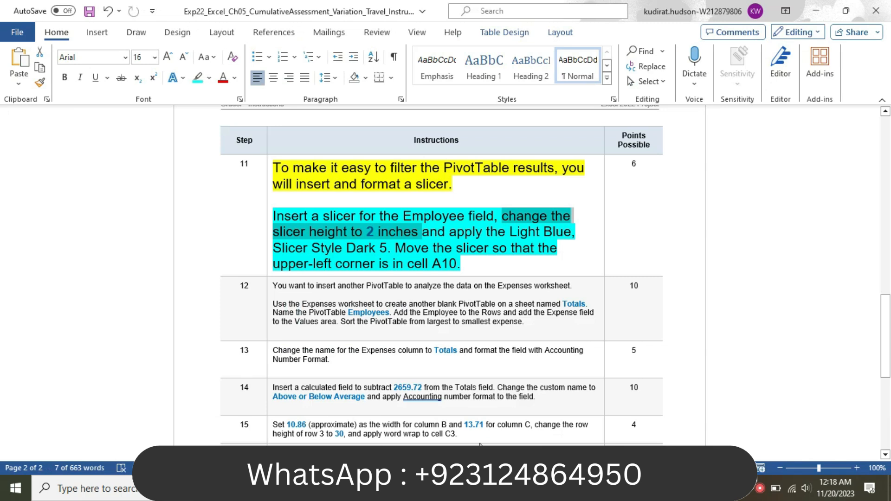
drag(450, 232, 568, 232)
click(450, 232)
drag(450, 232, 388, 248)
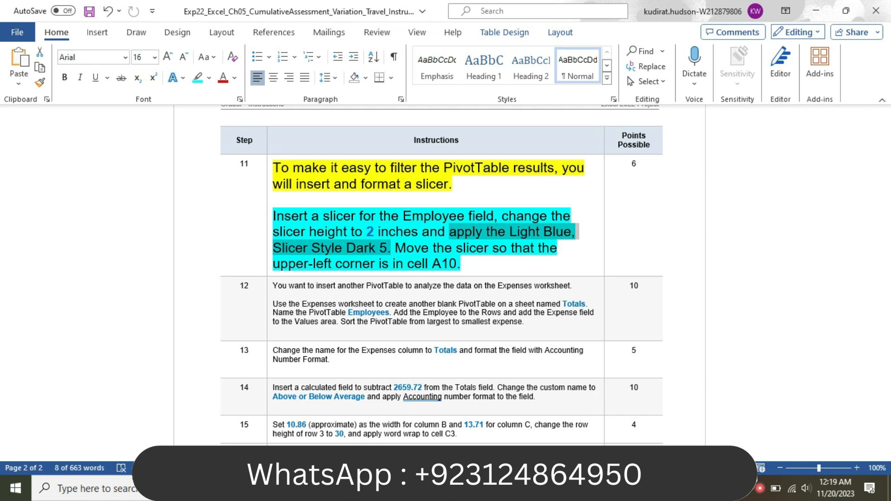
Switch to Excel and apply the Light Blue, Slicer Style Dark 5 style to the Employee slicer, rechecking the style name in Word.
key(alt+Tab)
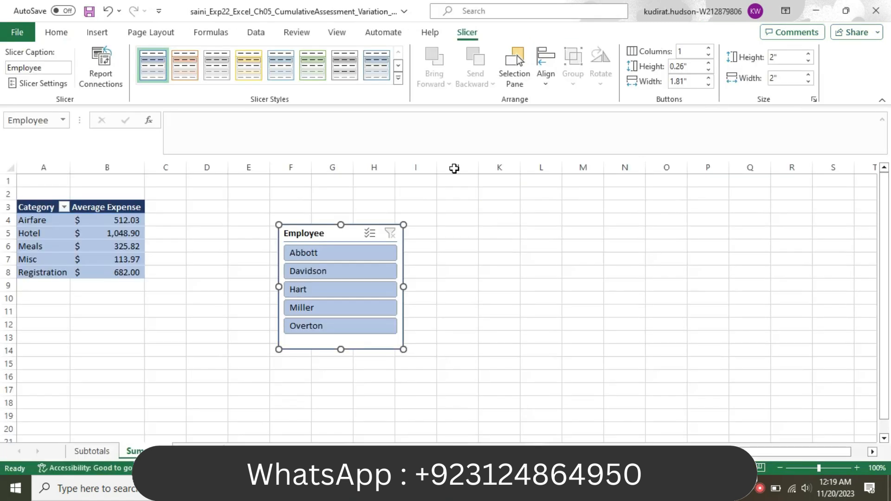
click(398, 78)
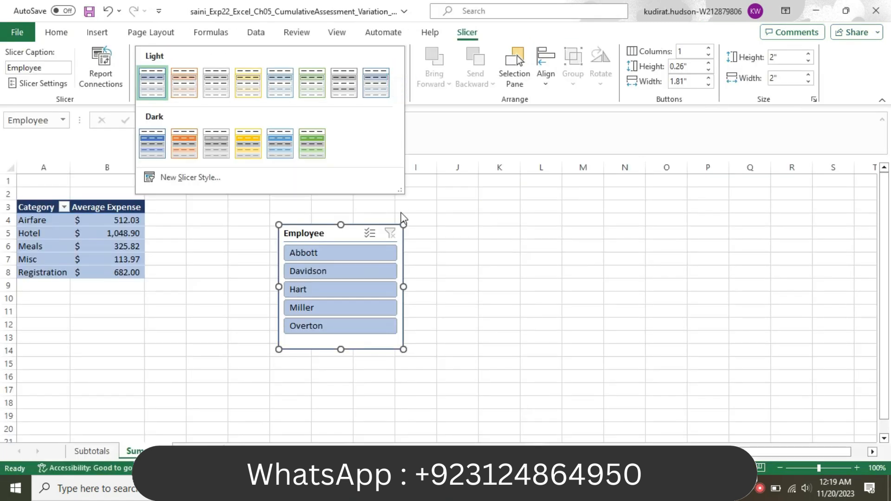
mouse_move(492, 488)
click(476, 446)
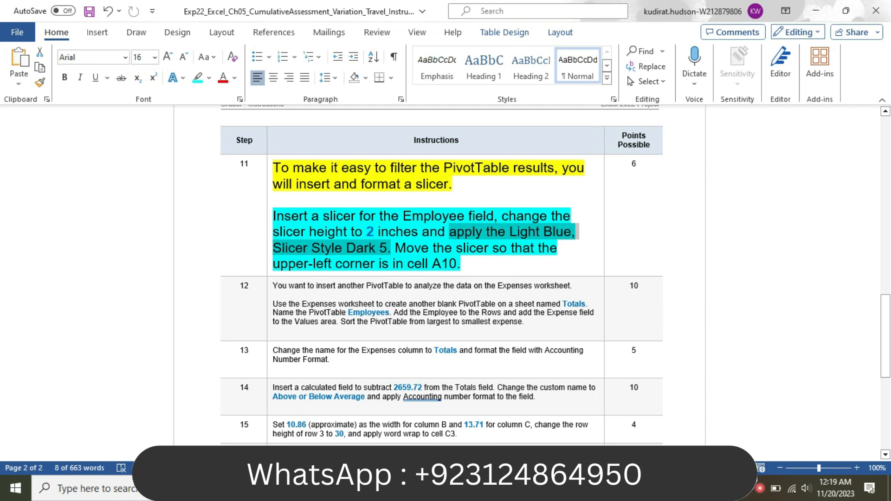
mouse_move(524, 488)
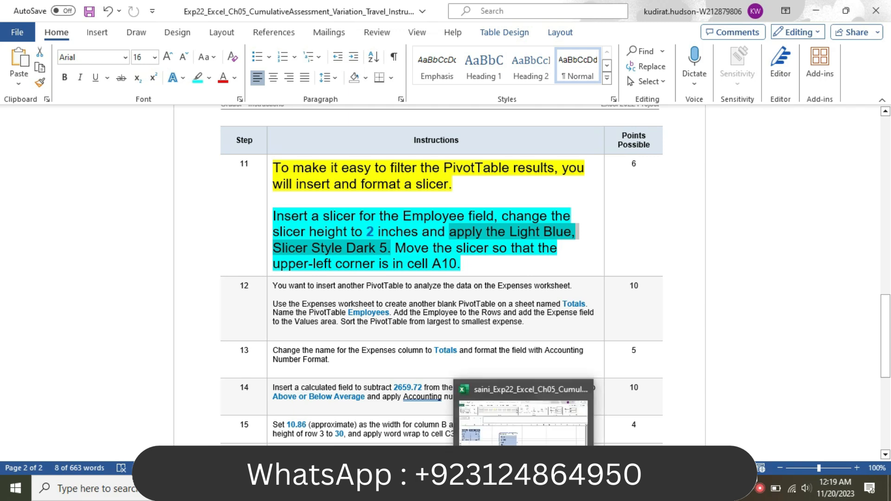
click(523, 420)
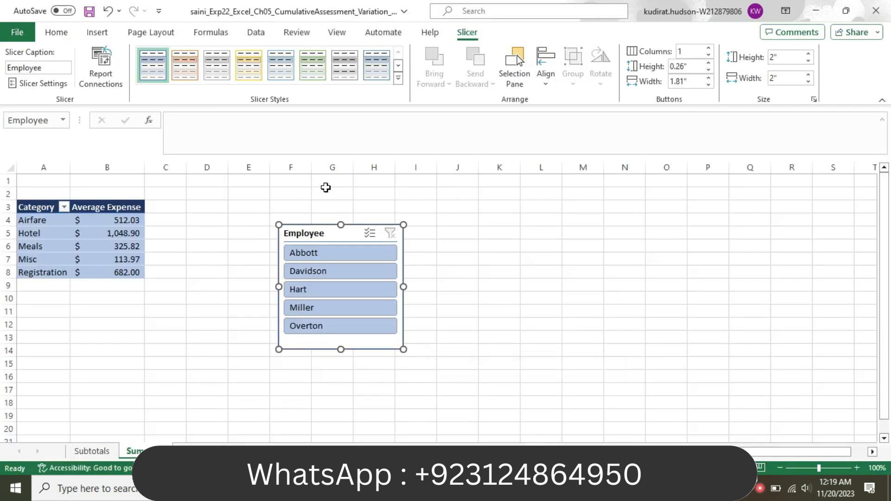
click(398, 79)
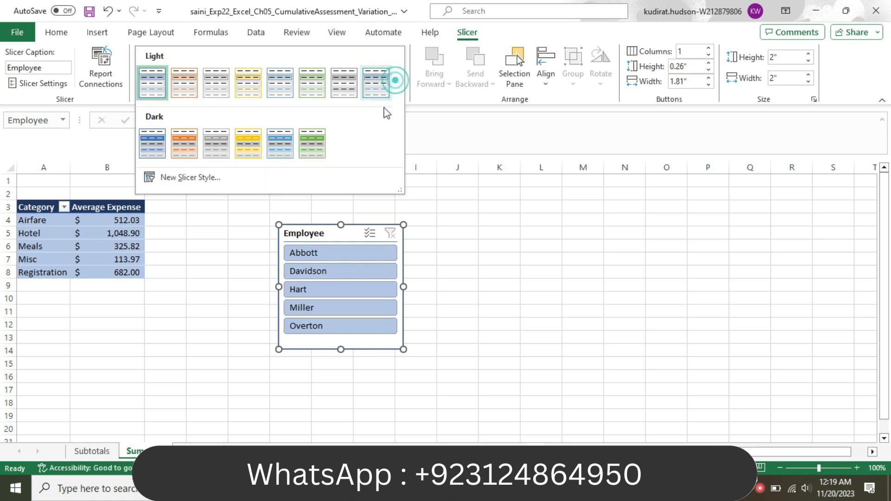
click(289, 143)
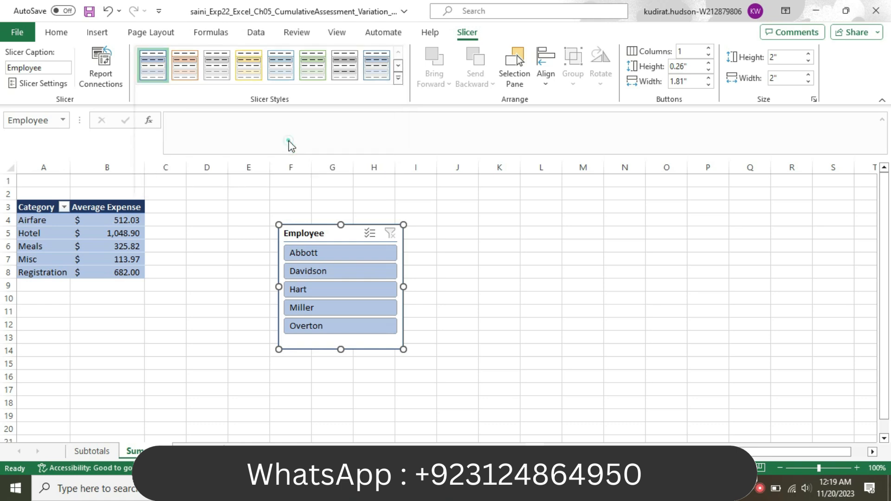
Select step 11's wording about the slicer position in Word, and in Excel move the Employee slicer's upper-left corner into cell A10.
key(alt+Tab)
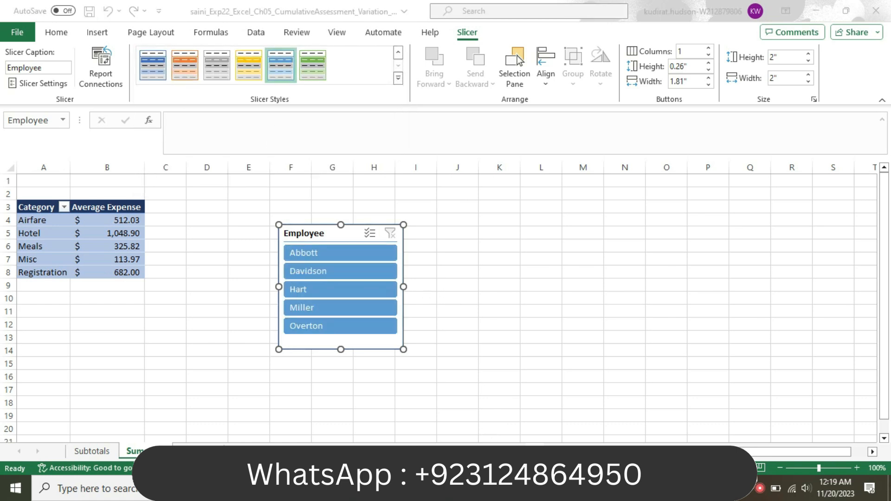
drag(400, 246, 453, 269)
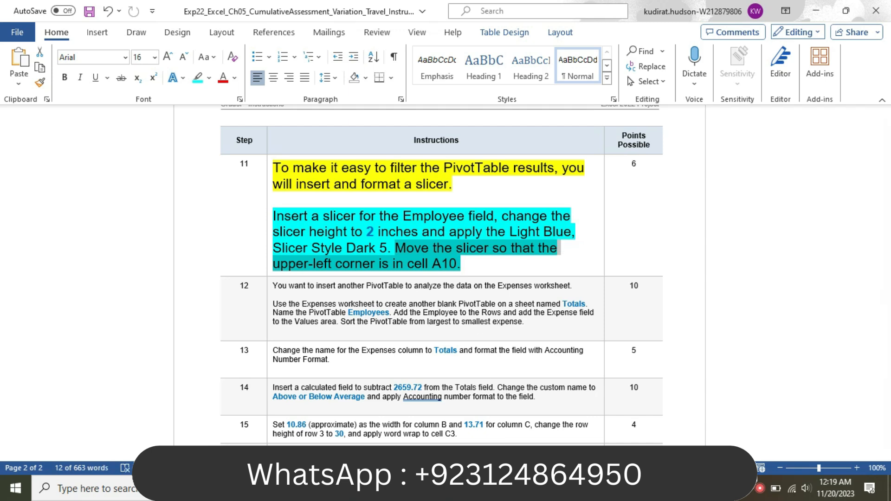
mouse_move(523, 488)
click(524, 420)
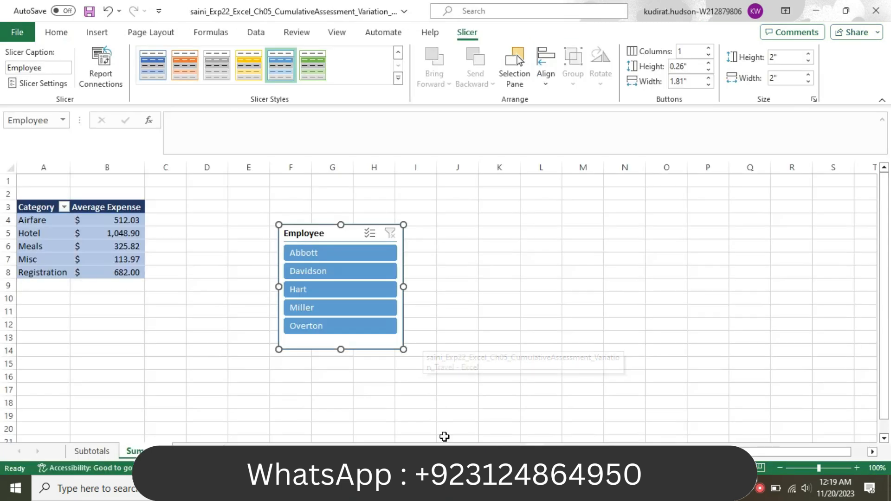
drag(330, 233, 70, 300)
click(207, 328)
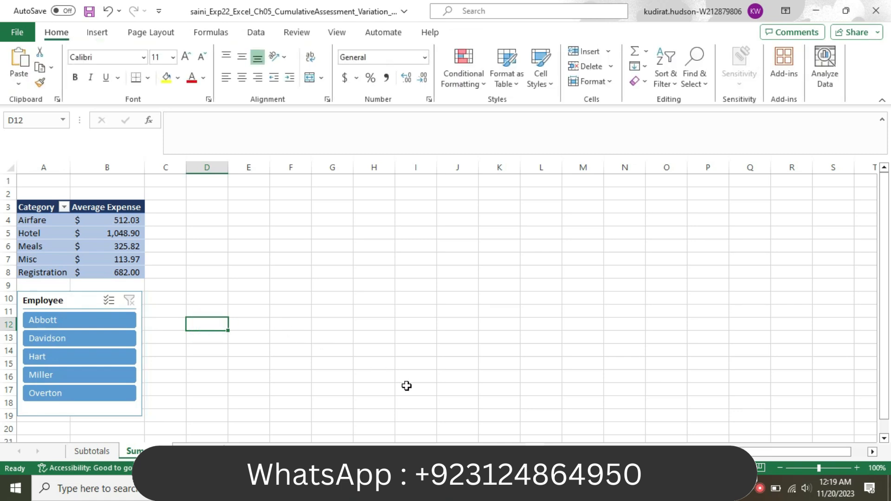
Switch to Word, reset step 11's instruction text to 9 pt and remove its highlighting.
click(543, 488)
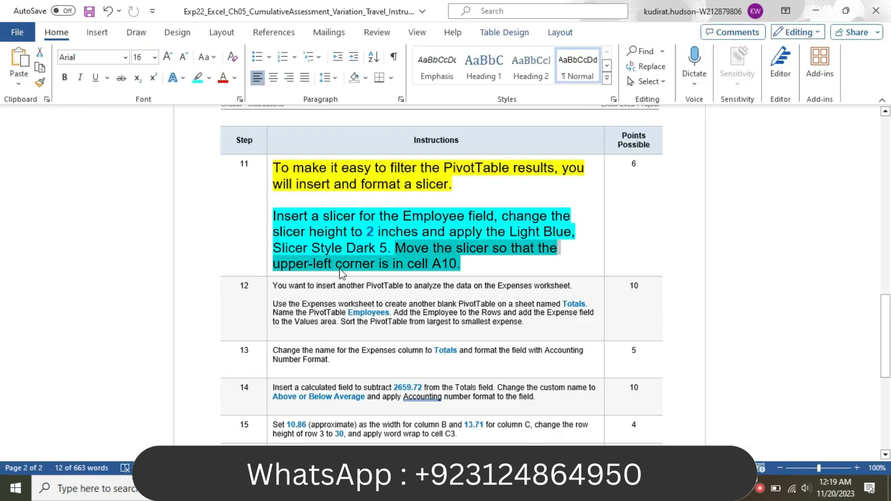
click(268, 184)
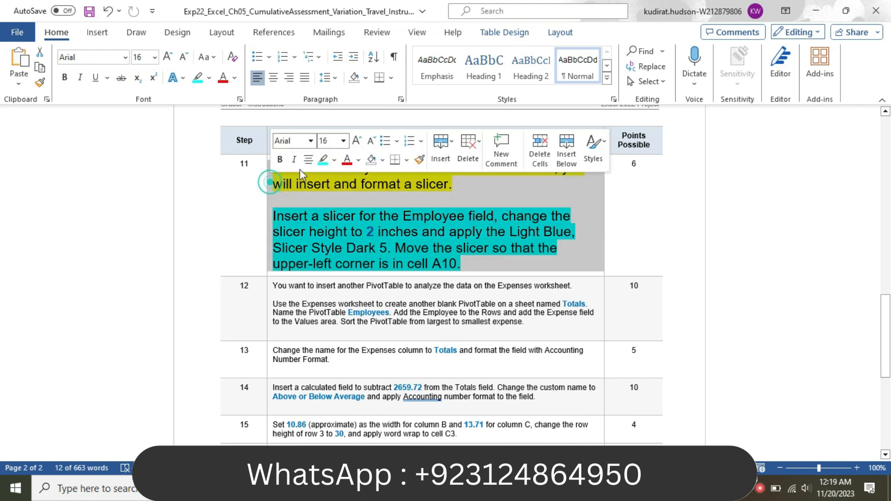
click(343, 140)
click(329, 173)
click(334, 160)
click(346, 266)
click(299, 235)
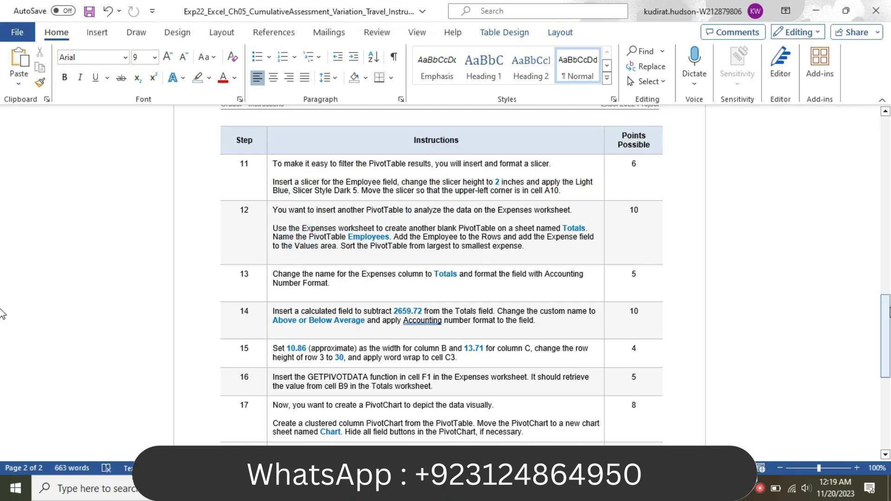
drag(889, 312, 889, 106)
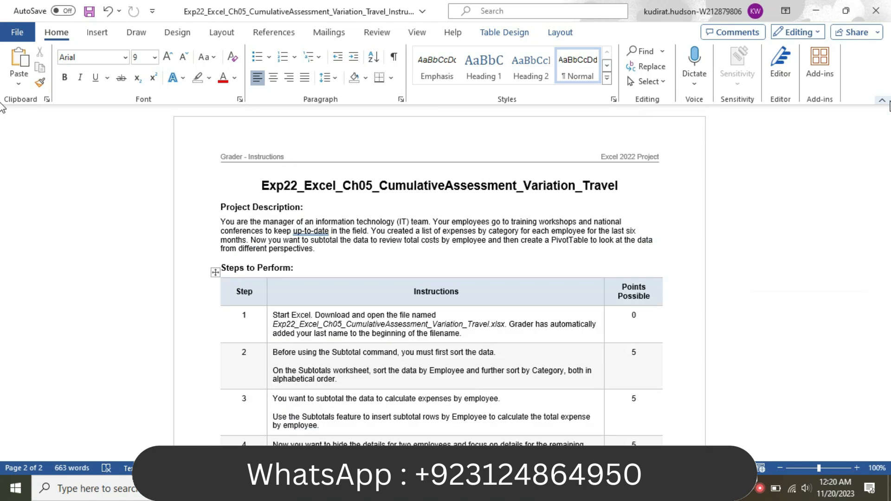